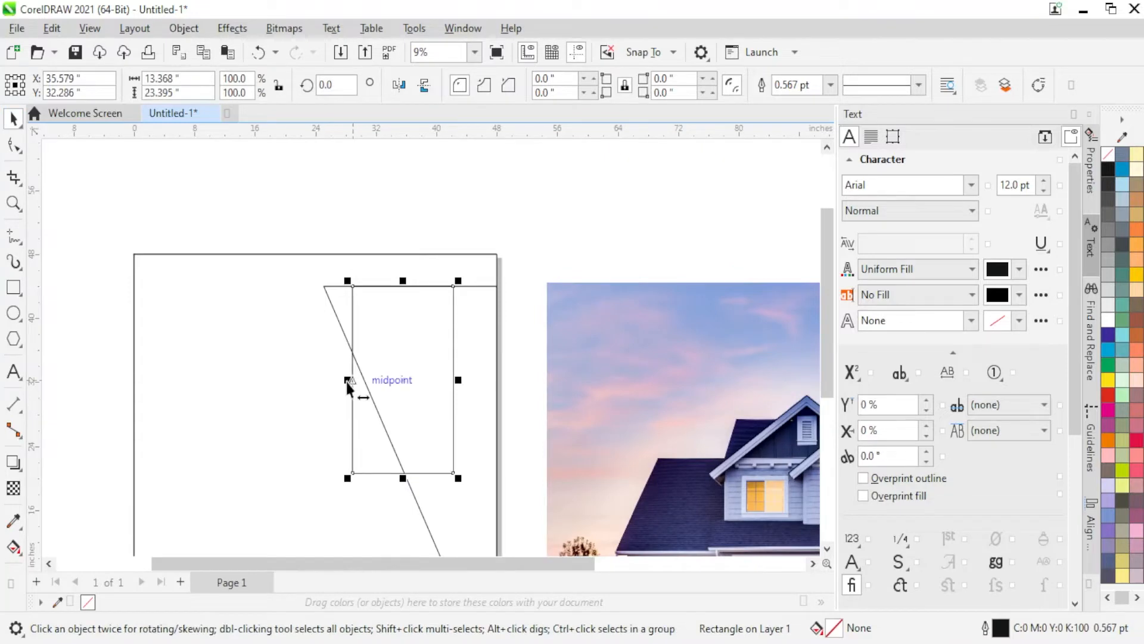
Widen the rectangle to about 17.16 inches so its left edge meets the top end of the diagonal line.
drag(348, 380, 320, 287)
scroll(399, 352, down, 2)
scroll(400, 352, down, 2)
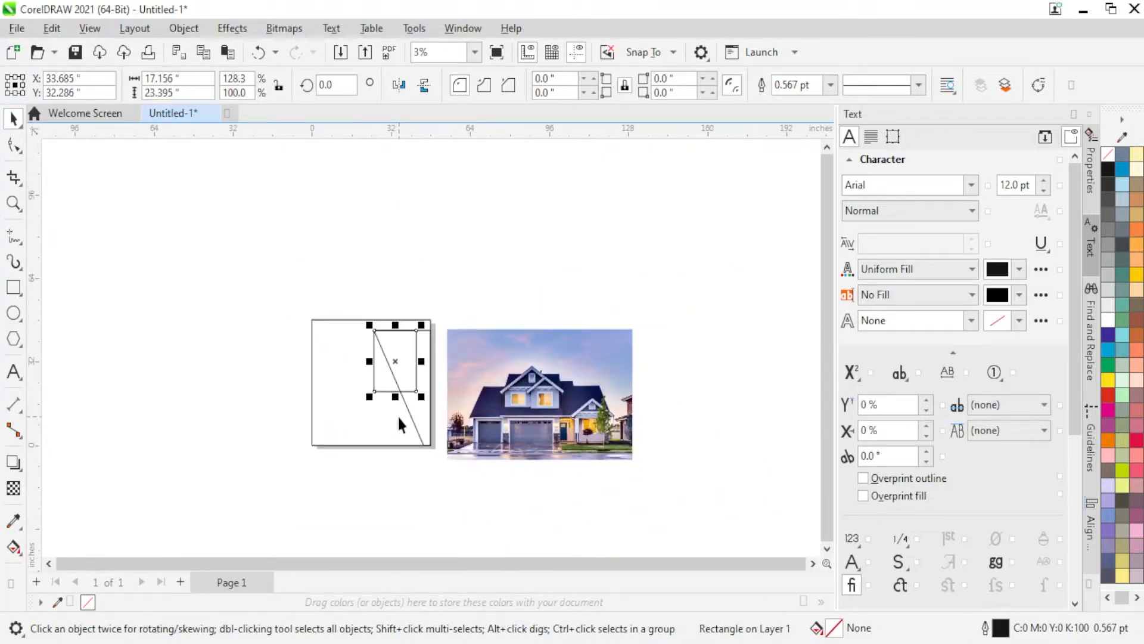
Stretch and skew the rectangle into a slanted band about 42.4 by 44 inches, reaching the page's bottom-left corner.
scroll(397, 414, up, 2)
drag(393, 389, 395, 459)
key(ctrl+z)
drag(394, 383, 295, 466)
click(397, 465)
scroll(268, 463, up, 1)
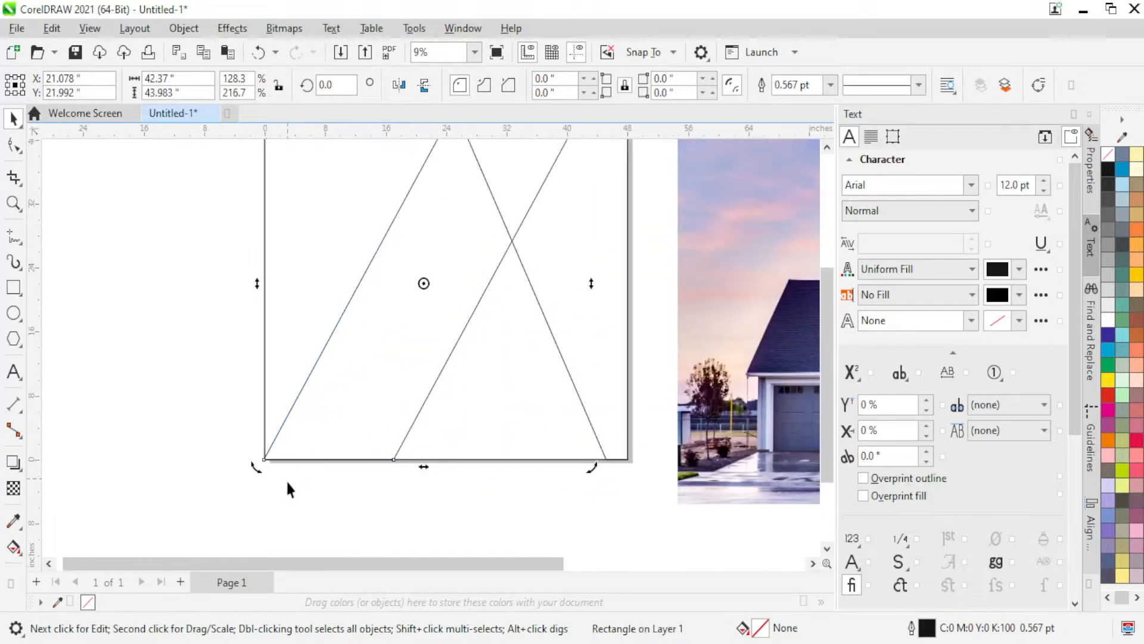
scroll(285, 479, down, 1)
click(364, 492)
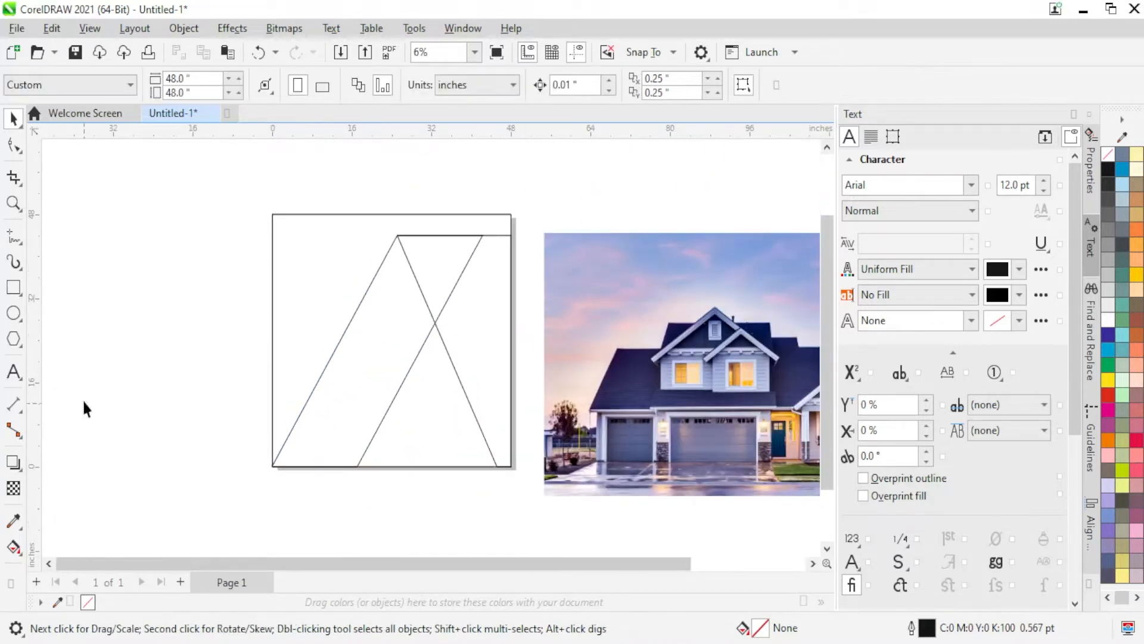
Draw a rectangle about 14.2 by 17.7 inches at the page's bottom-left corner and delete its upper-right node to make a triangle.
click(13, 287)
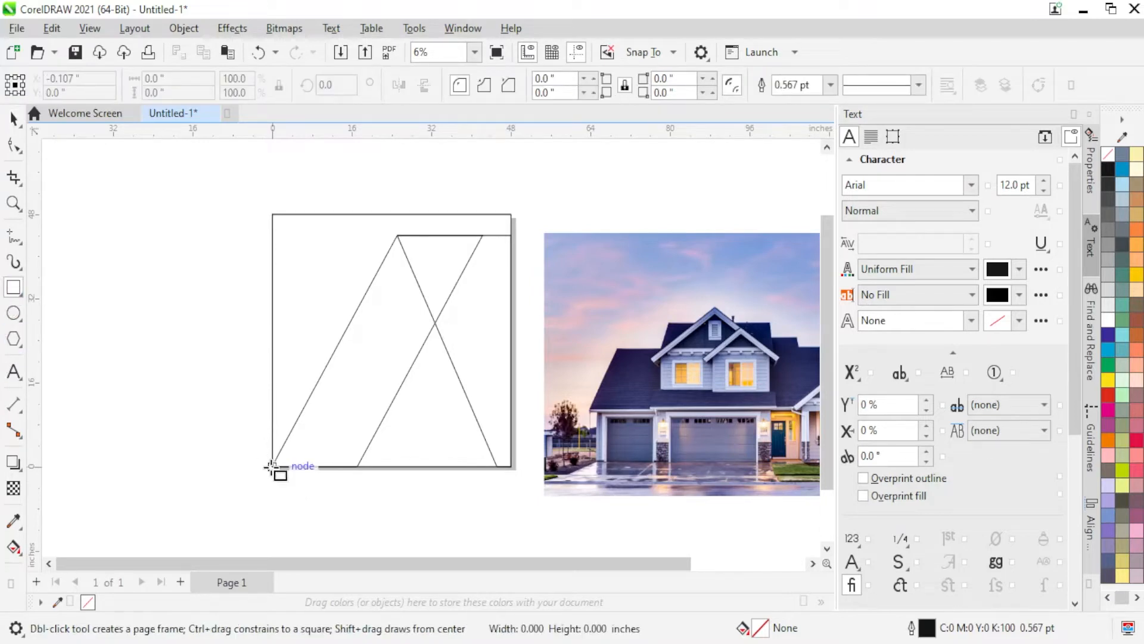
drag(273, 466, 343, 373)
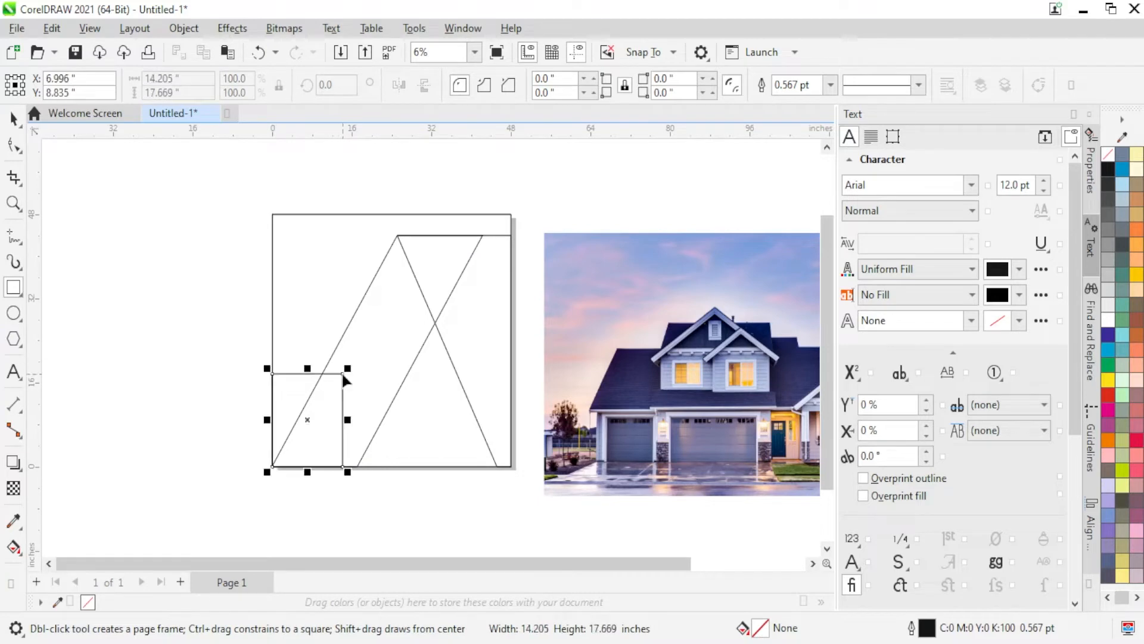
click(13, 145)
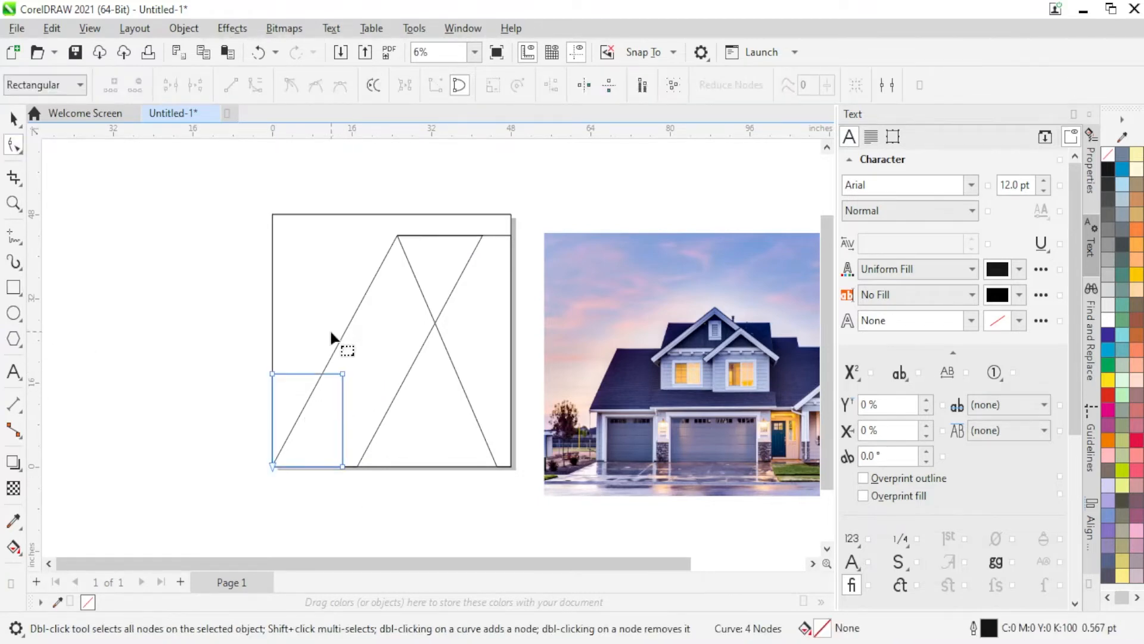
drag(330, 329, 359, 405)
key(Delete)
Reshape the triangle to about 17.2 by 26.2 inches, its right corner on the band's base and its apex on the page's left edge.
scroll(344, 471, up, 1)
drag(337, 458, 364, 464)
drag(235, 324, 235, 256)
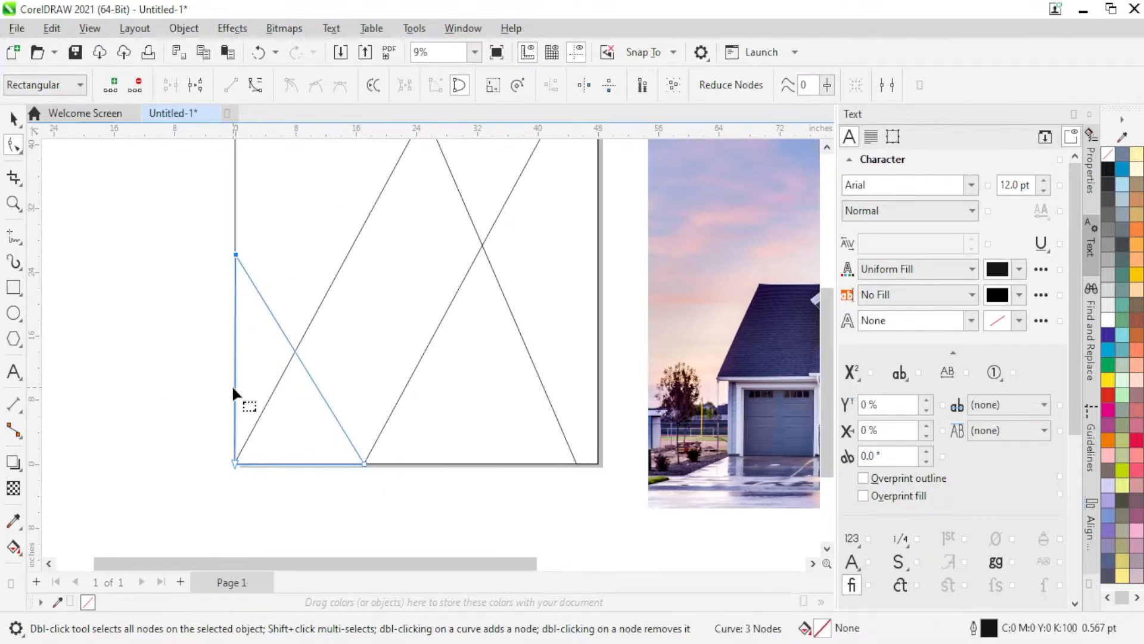
scroll(232, 387, down, 1)
click(13, 118)
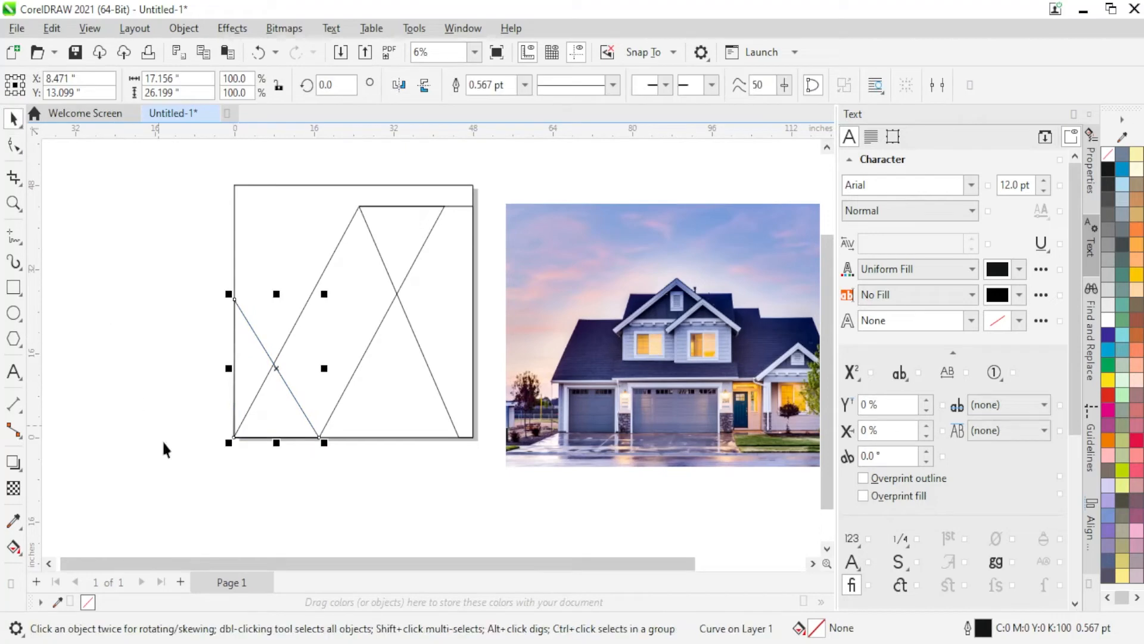
Crop the sky of the house photo by lowering its two upper nodes to a photo height of about 39.8 inches.
click(580, 395)
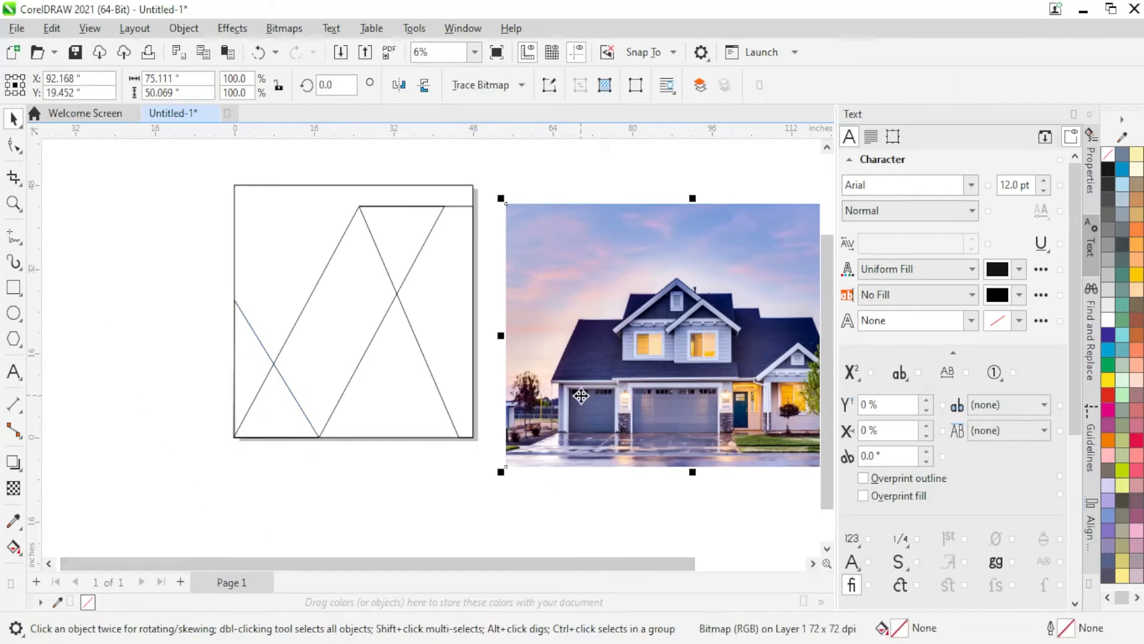
scroll(582, 397, down, 1)
scroll(463, 399, up, 1)
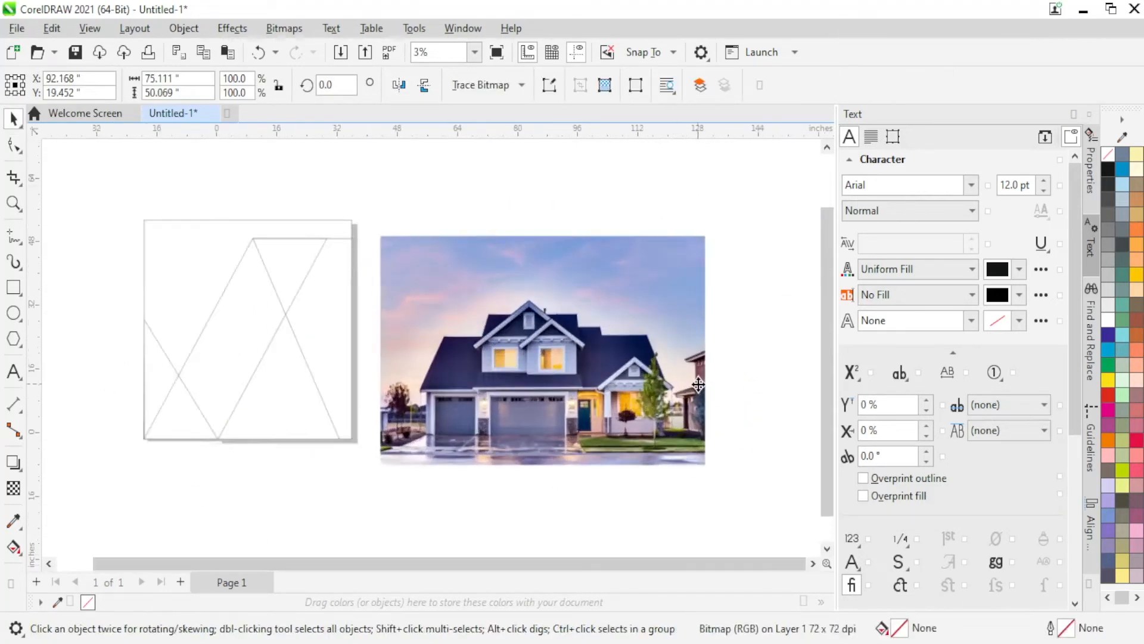
click(13, 145)
drag(320, 212, 769, 306)
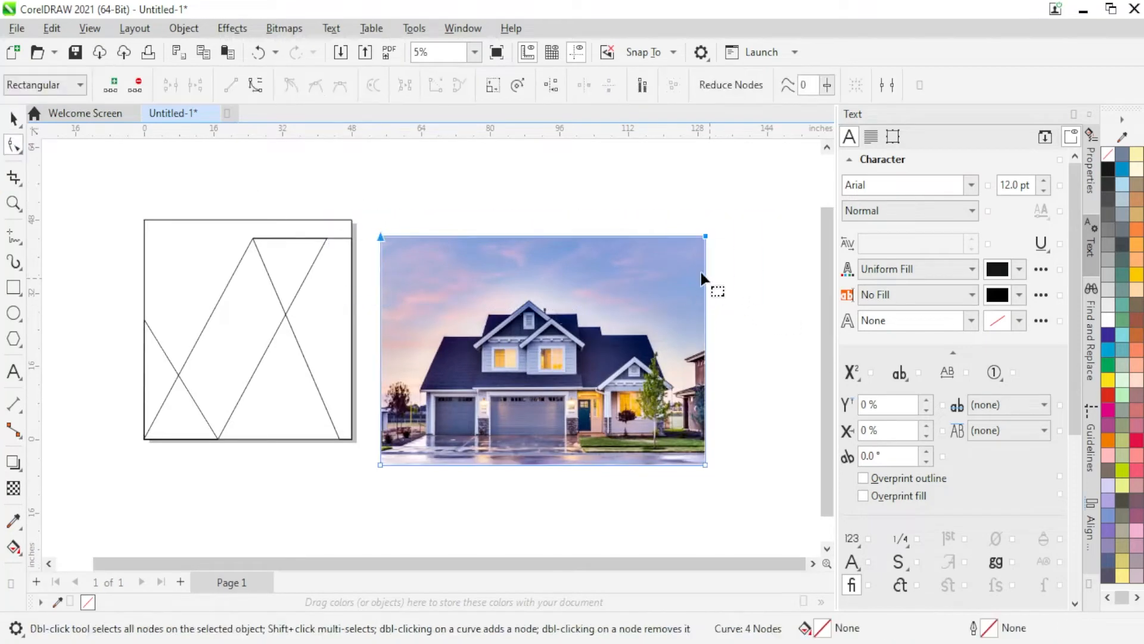
scroll(706, 245, up, 1)
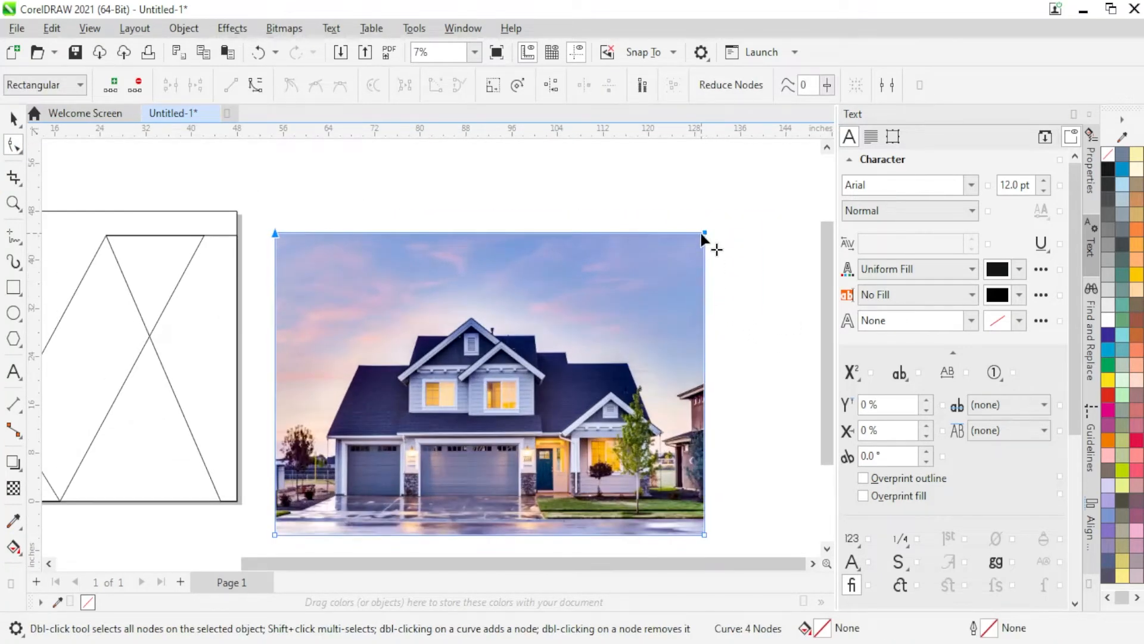
drag(703, 237, 707, 292)
scroll(452, 277, down, 2)
click(14, 122)
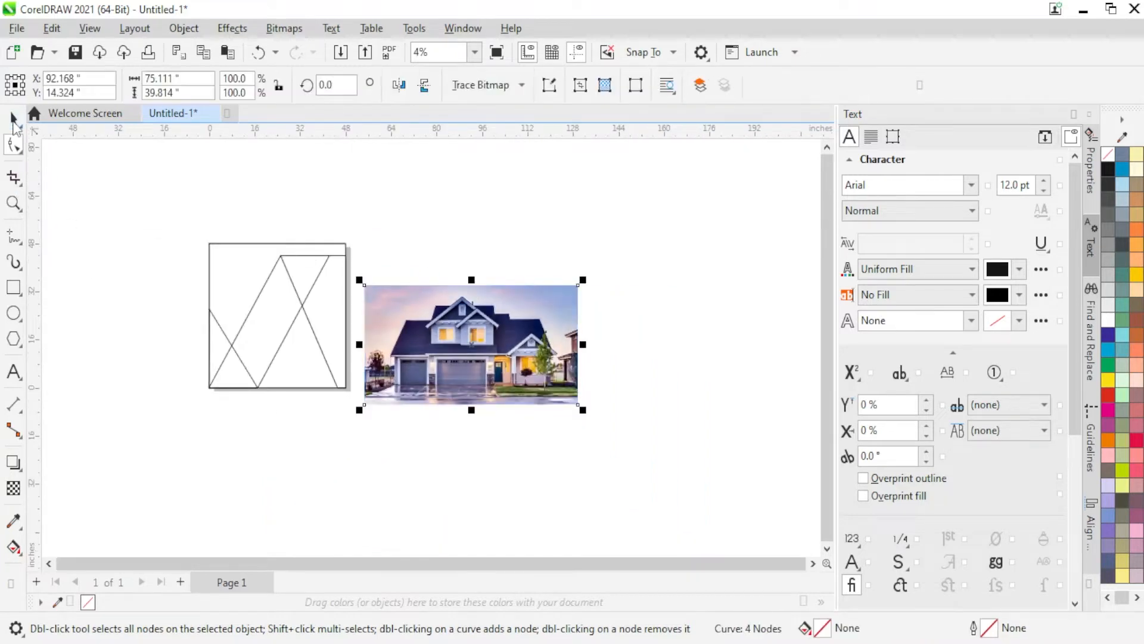
Fill the 48-inch background square with 20% Black and change it to a fountain fill fading to white.
scroll(242, 256, up, 1)
click(242, 256)
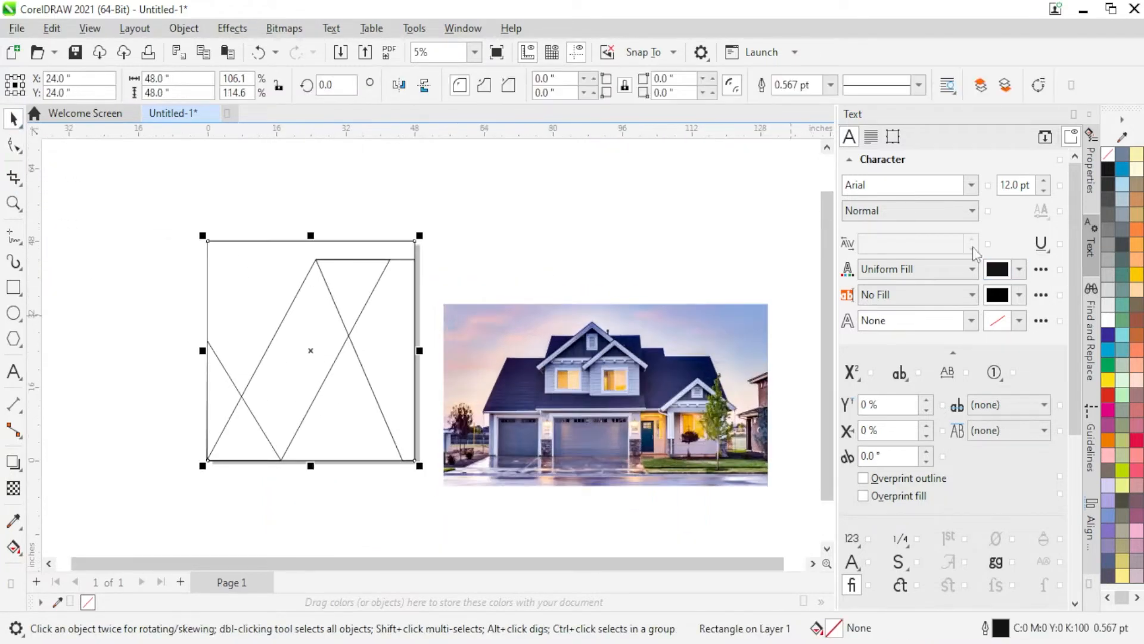
click(1110, 290)
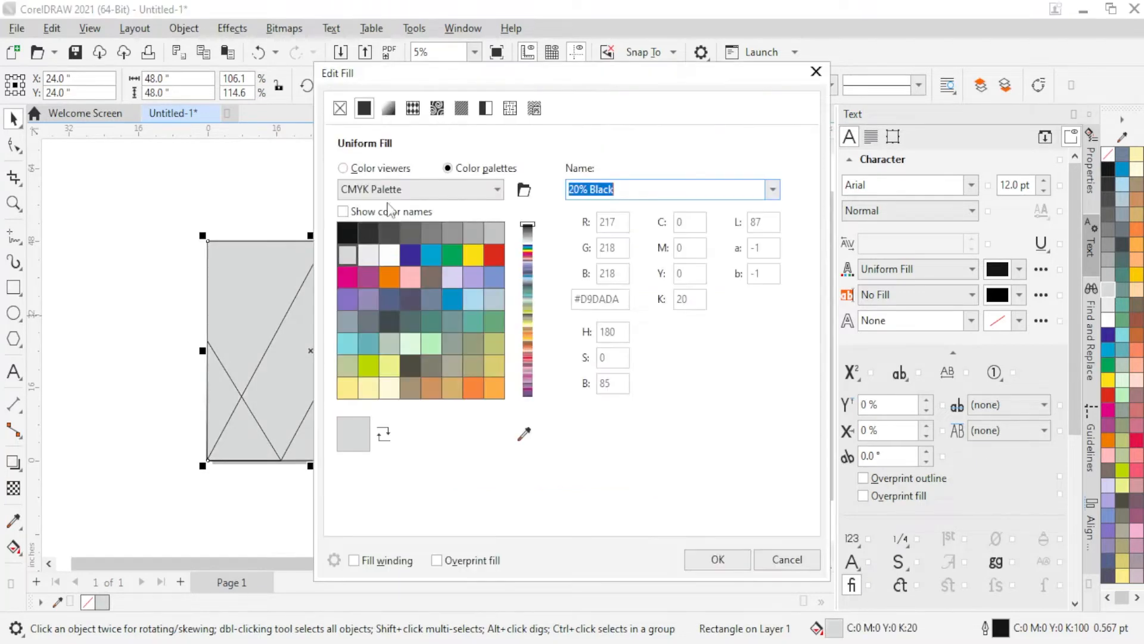
drag(382, 81, 495, 79)
click(502, 108)
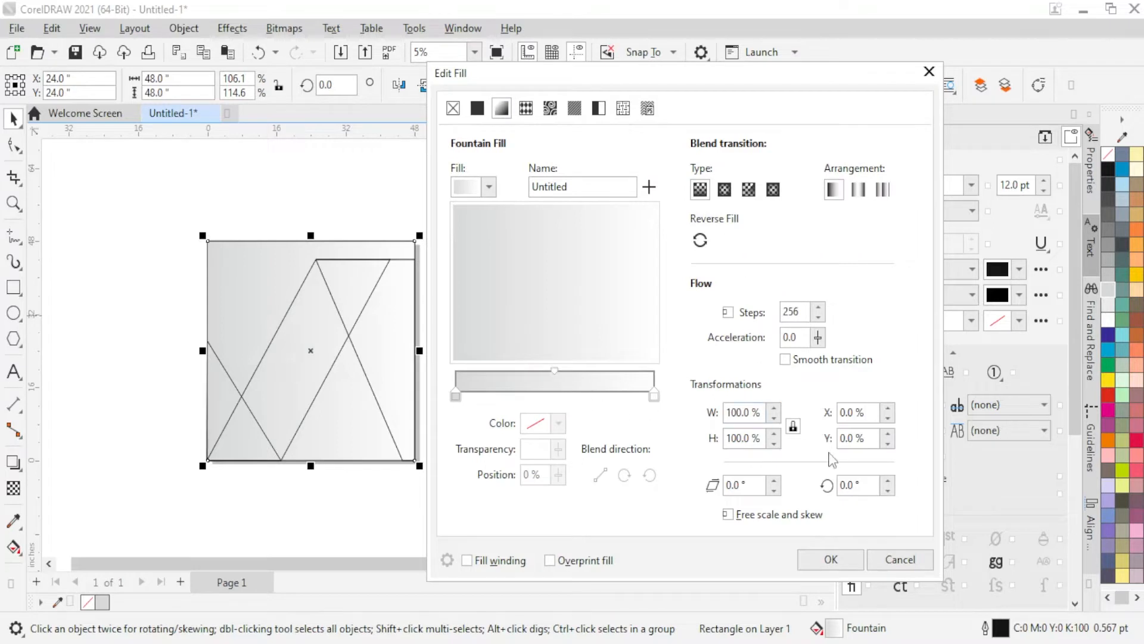
Set the background gradient's rotation to -90 degrees.
triple_click(871, 483)
text(-90)
key(Return)
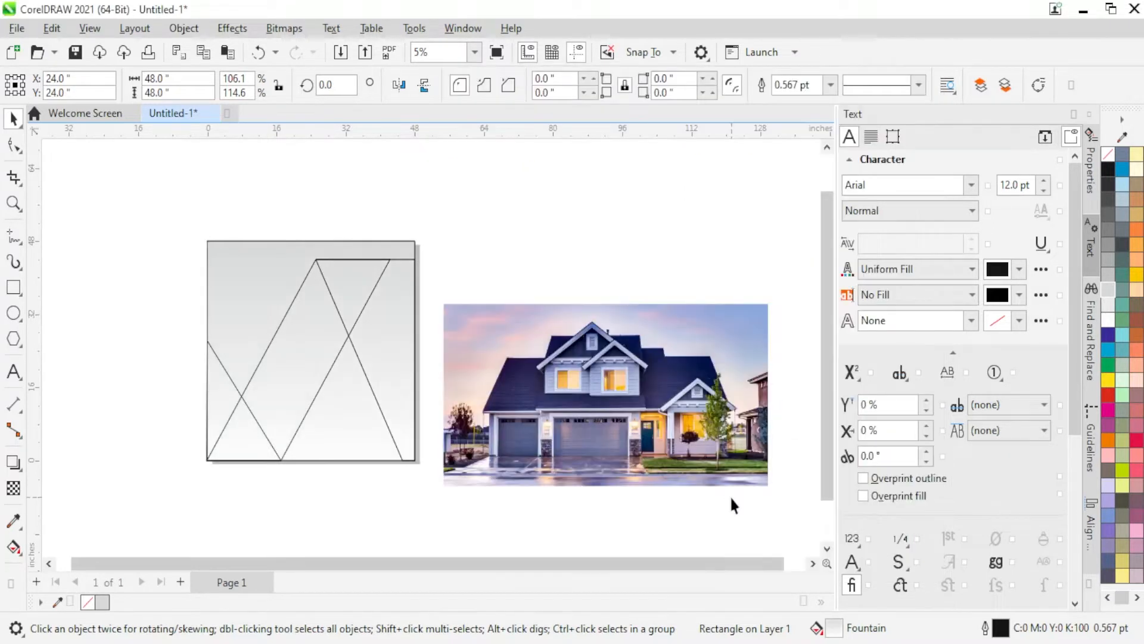
Redirect the background gradient so it runs from white on the left to light grey on the right.
double_click(834, 628)
drag(496, 326, 401, 292)
click(723, 560)
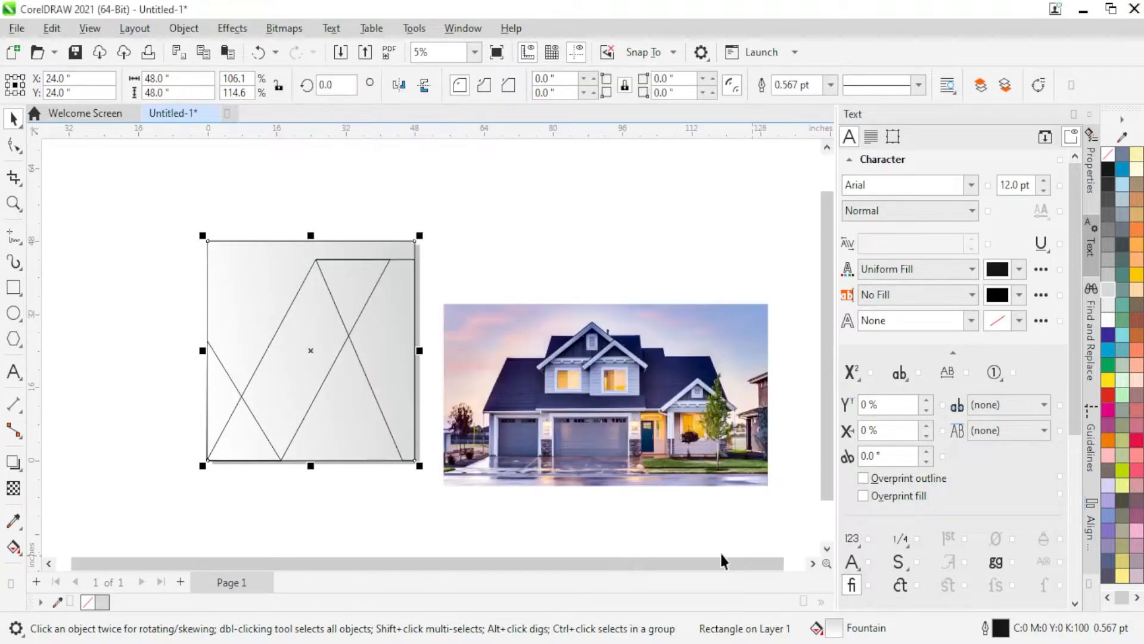
click(370, 492)
Fill the diagonal shape along the page's right edge with red and switch it to a fountain fill.
scroll(360, 405, up, 2)
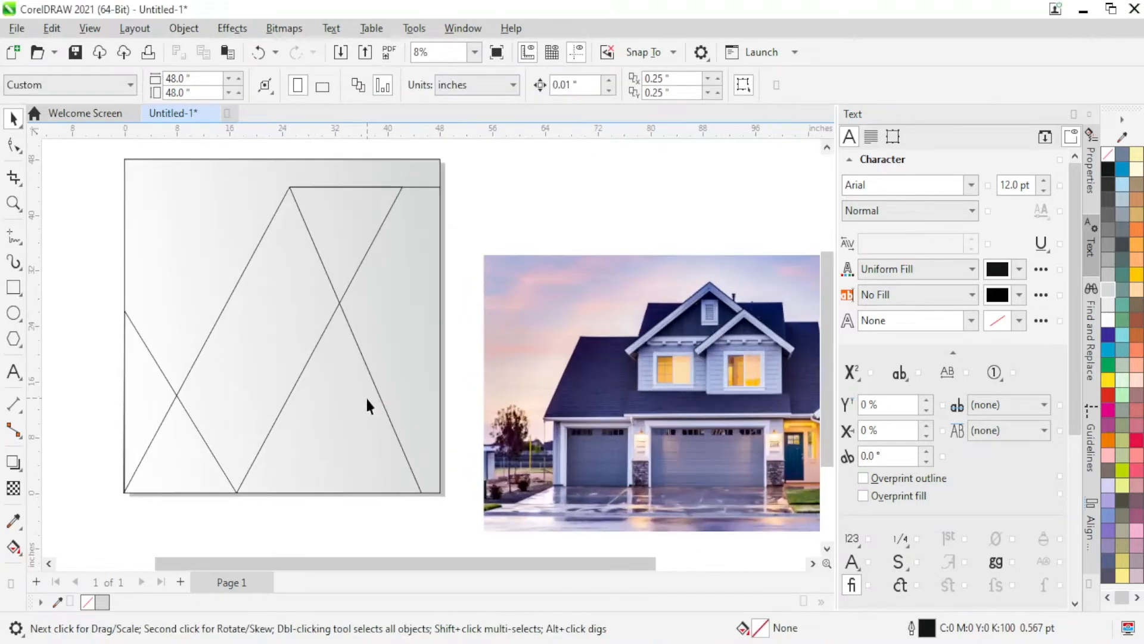
click(385, 358)
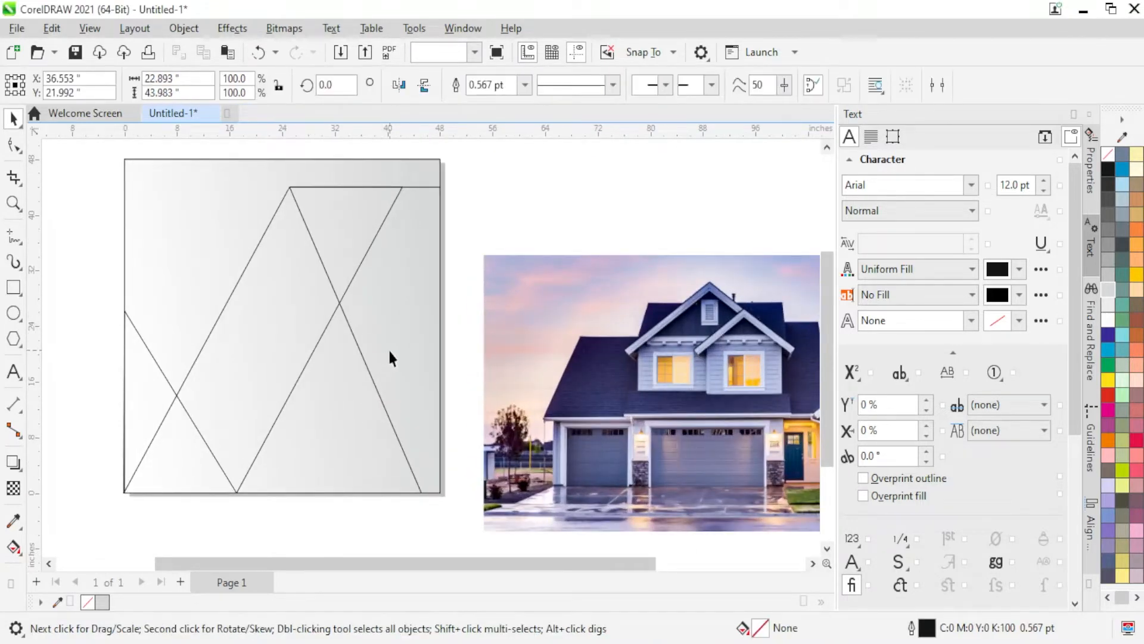
click(1108, 398)
double_click(815, 629)
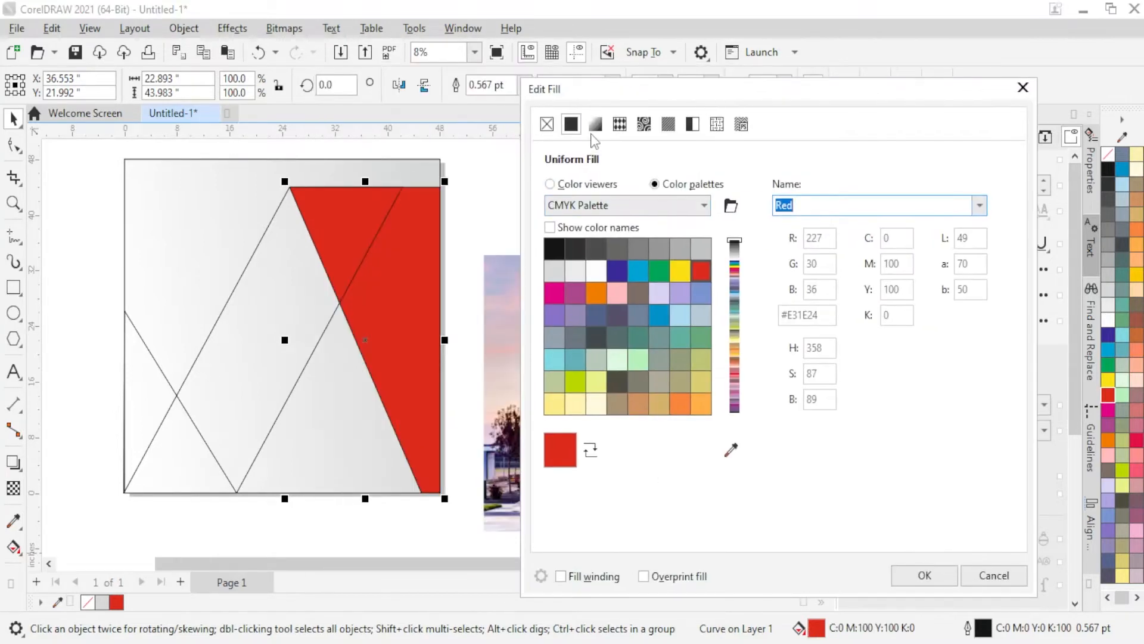
click(594, 125)
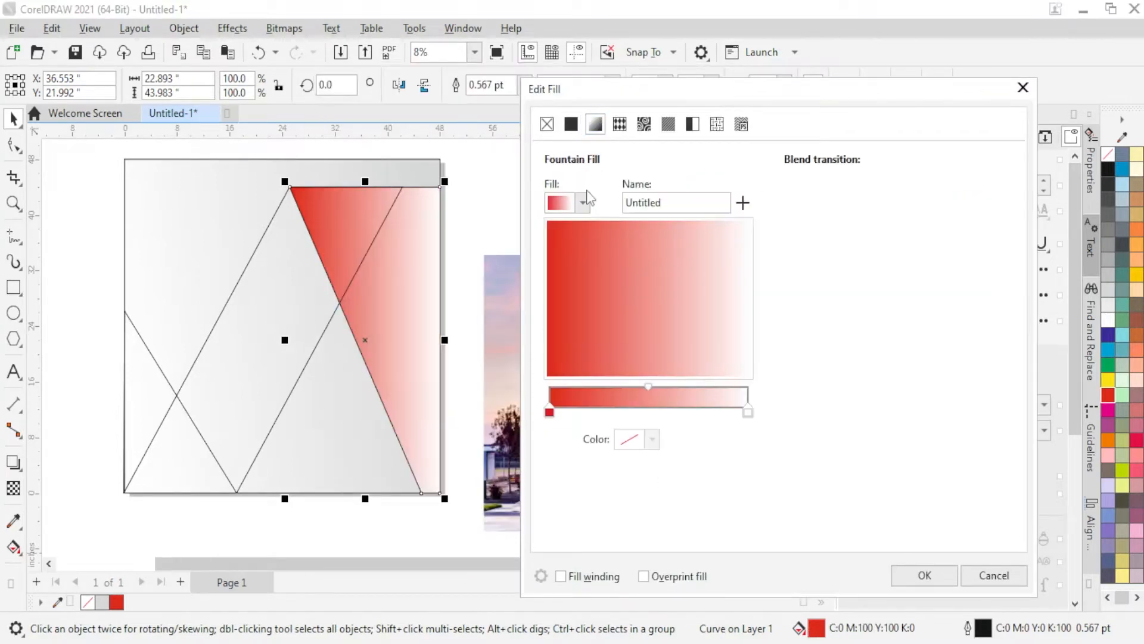
Set the gradient's start colour to dark red, C0 M100 Y100 K50.
click(549, 413)
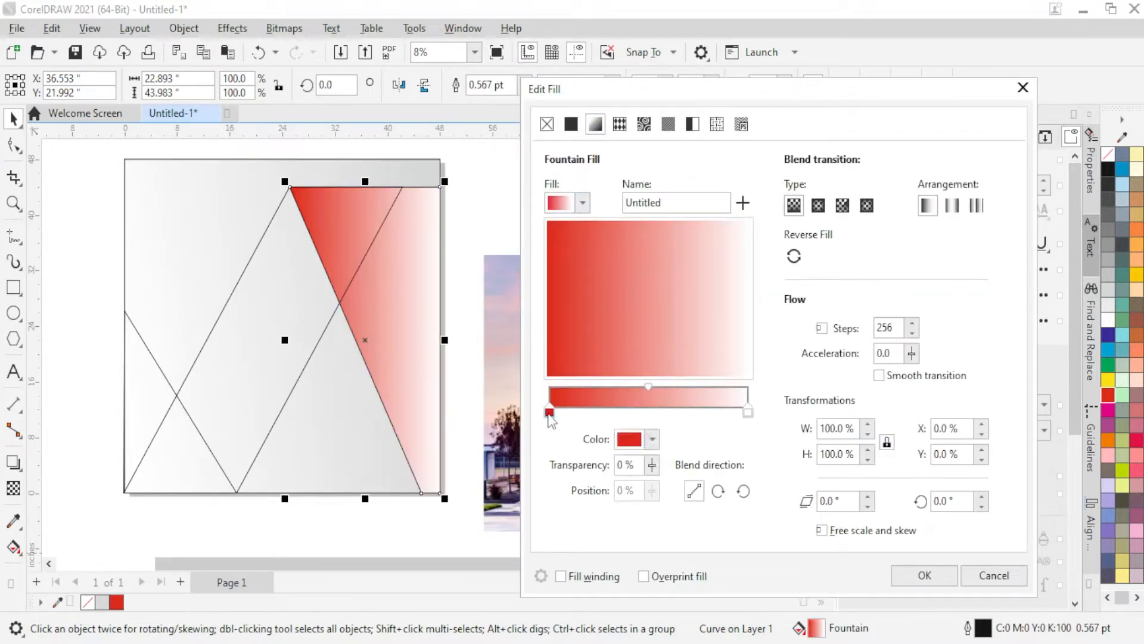
click(652, 439)
click(632, 178)
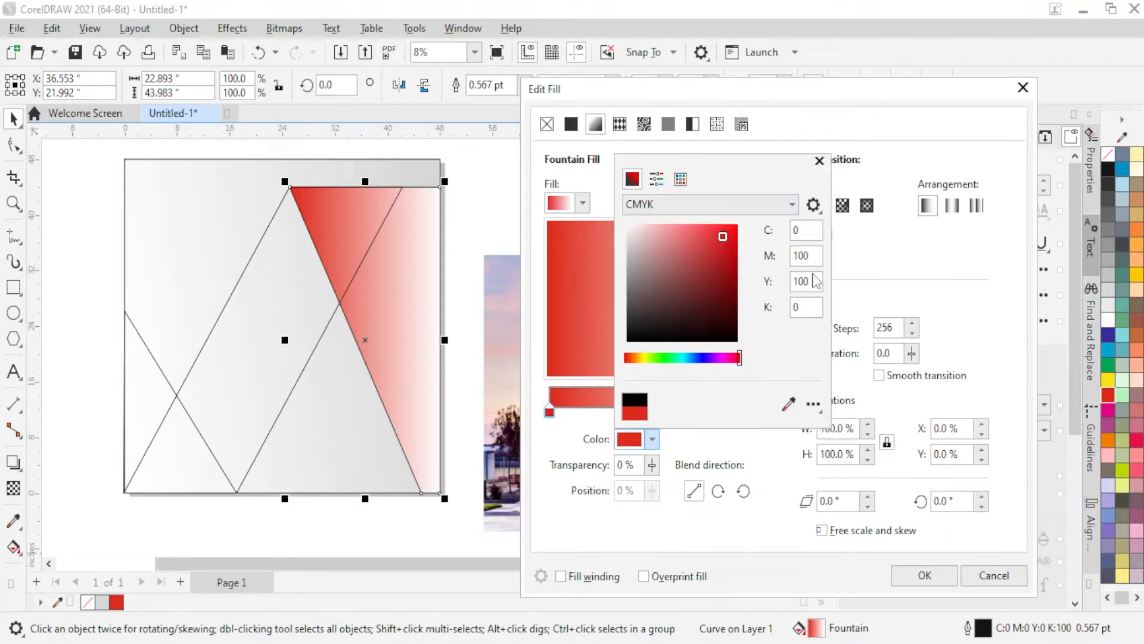
key(Tab)
key(Tab)
click(805, 282)
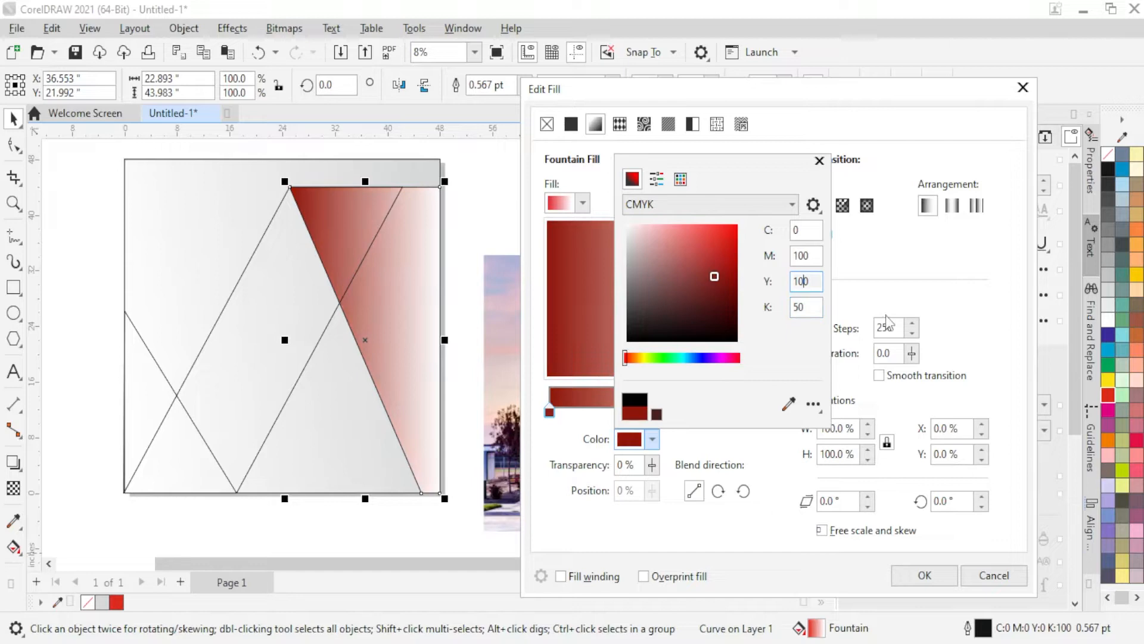
click(868, 290)
Set the gradient's end colour to red, C0 M100 Y100 K0.
click(749, 412)
click(652, 438)
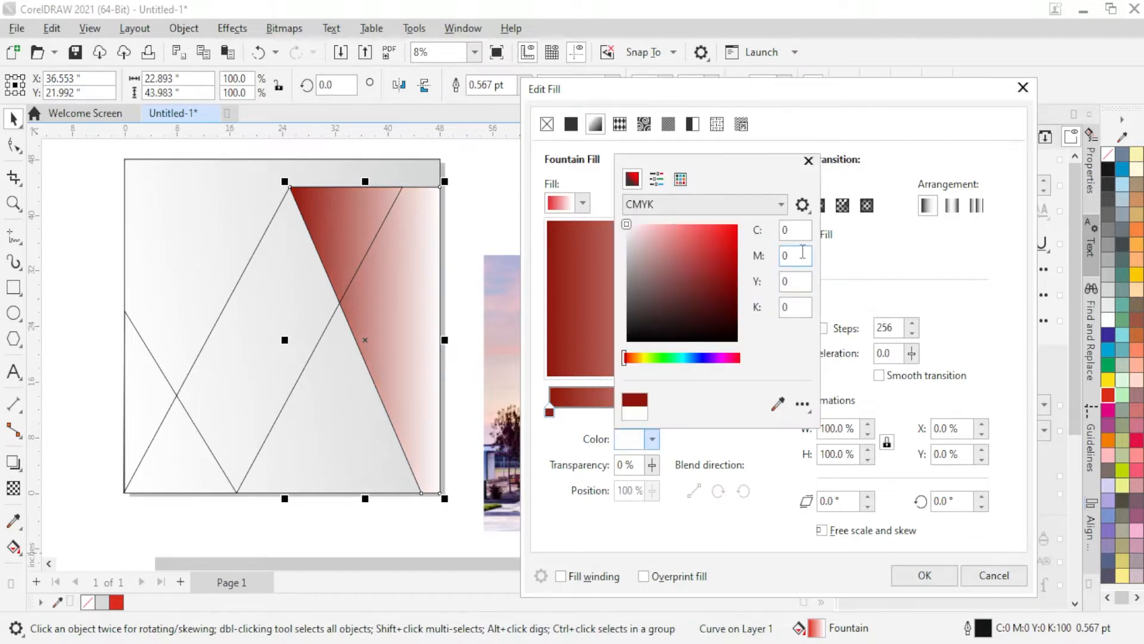
text(100)
key(Tab)
text(100)
key(Tab)
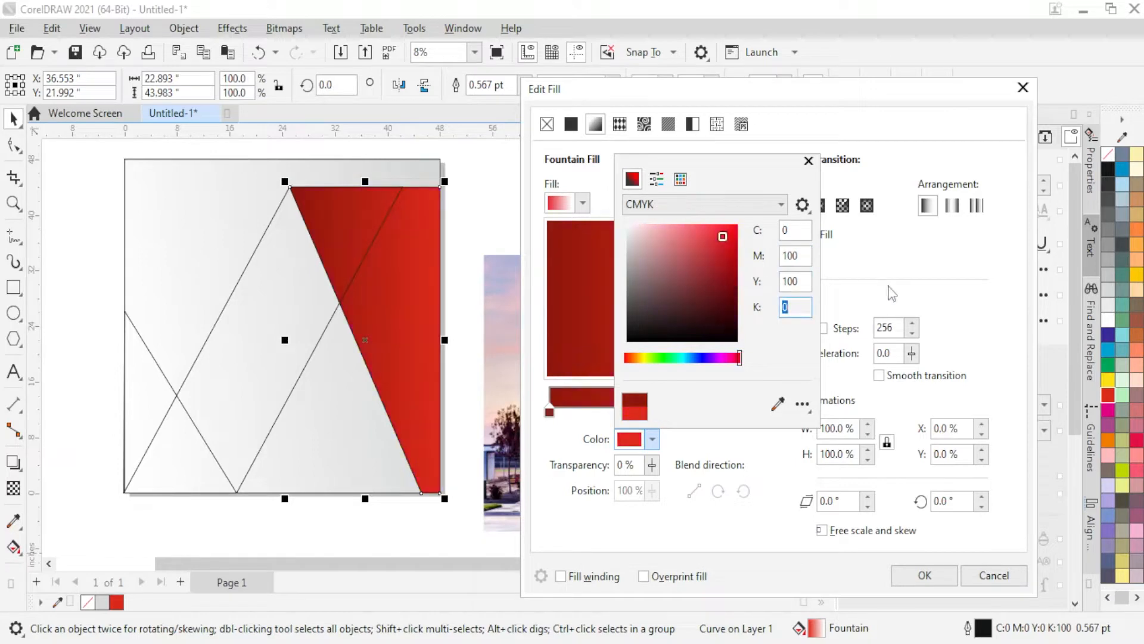
click(893, 293)
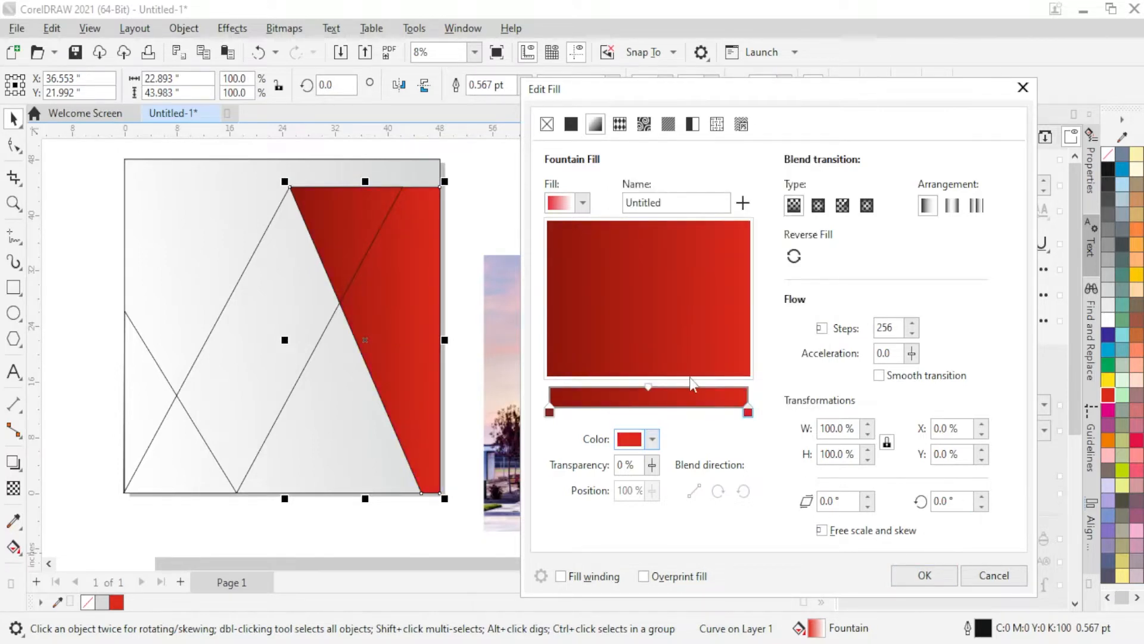
Rotate the red gradient to about 71.5 degrees, with the dark end at the bottom, and apply the fill.
drag(696, 348, 535, 296)
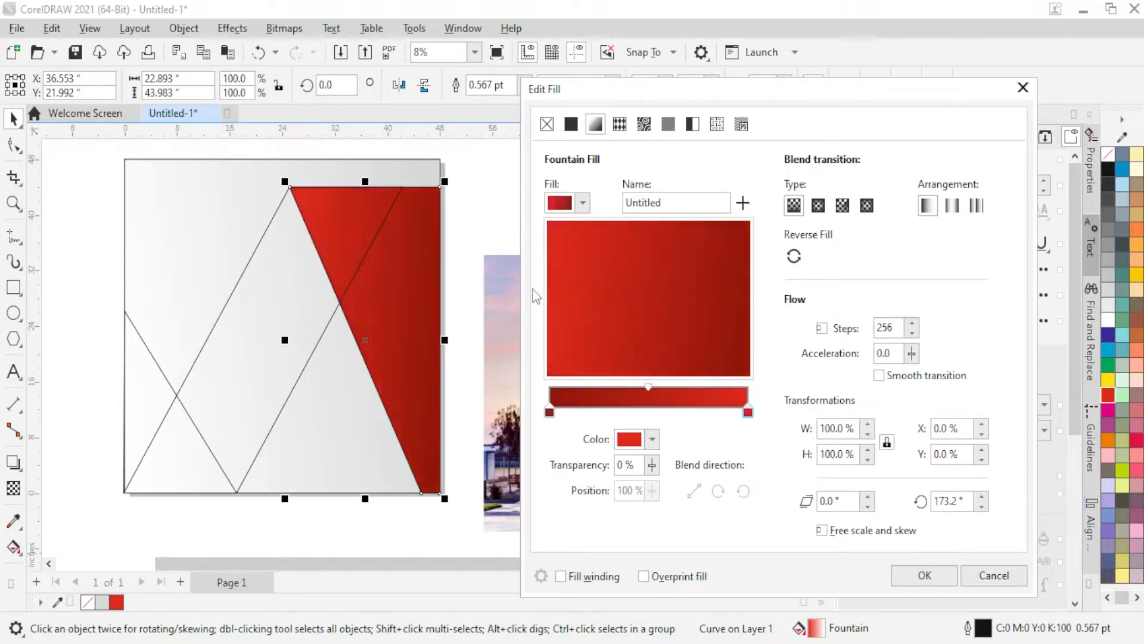
drag(673, 321, 679, 229)
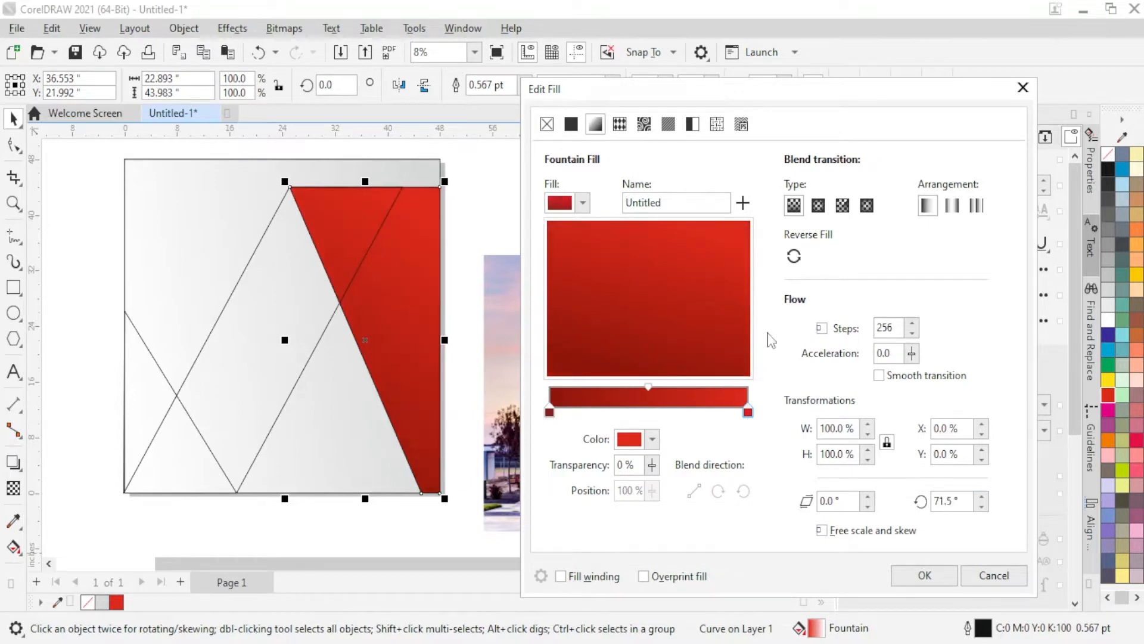
click(924, 575)
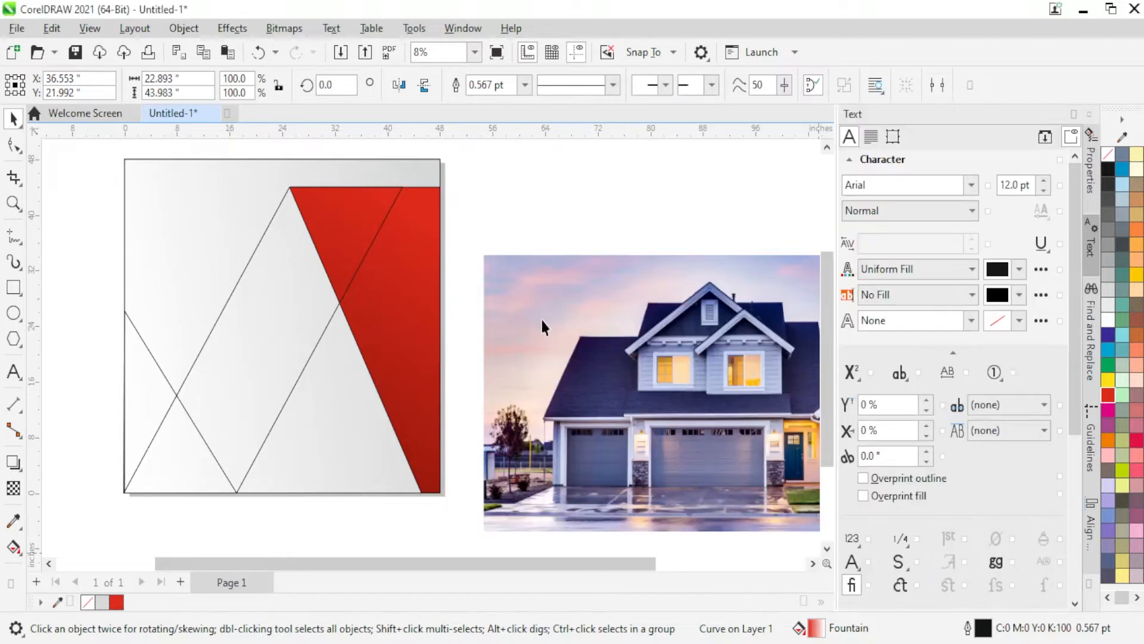
Remove the outline from the red gradient shape.
right_click(1107, 156)
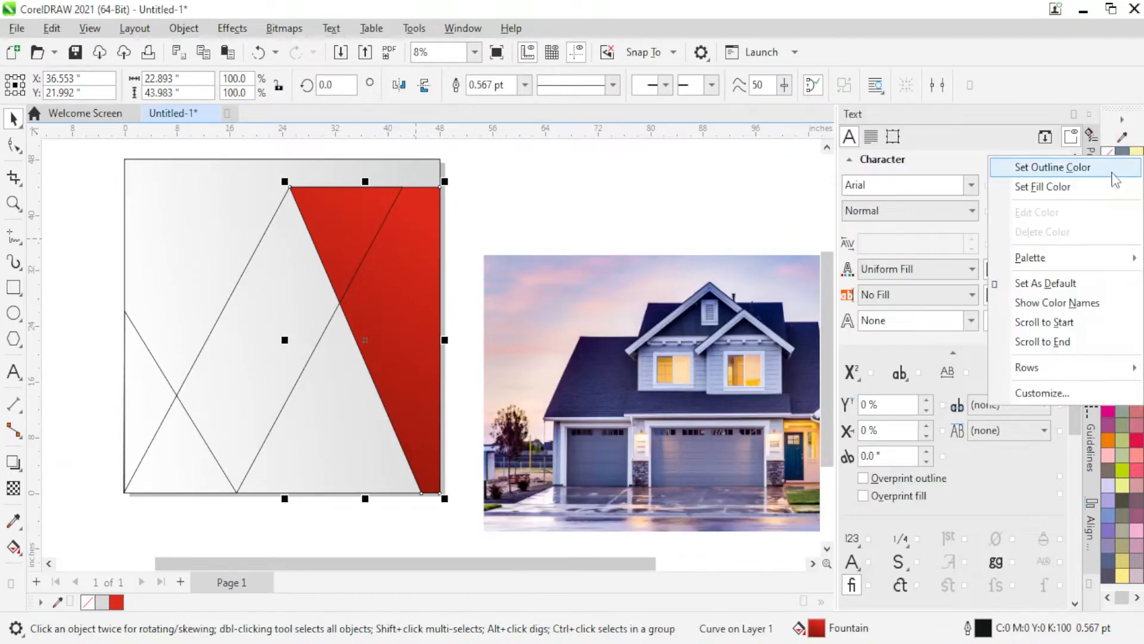
click(1112, 171)
click(604, 192)
Fill the wide diagonal band with solid red, C0 M100 Y100 K0, and remove its outline.
click(285, 327)
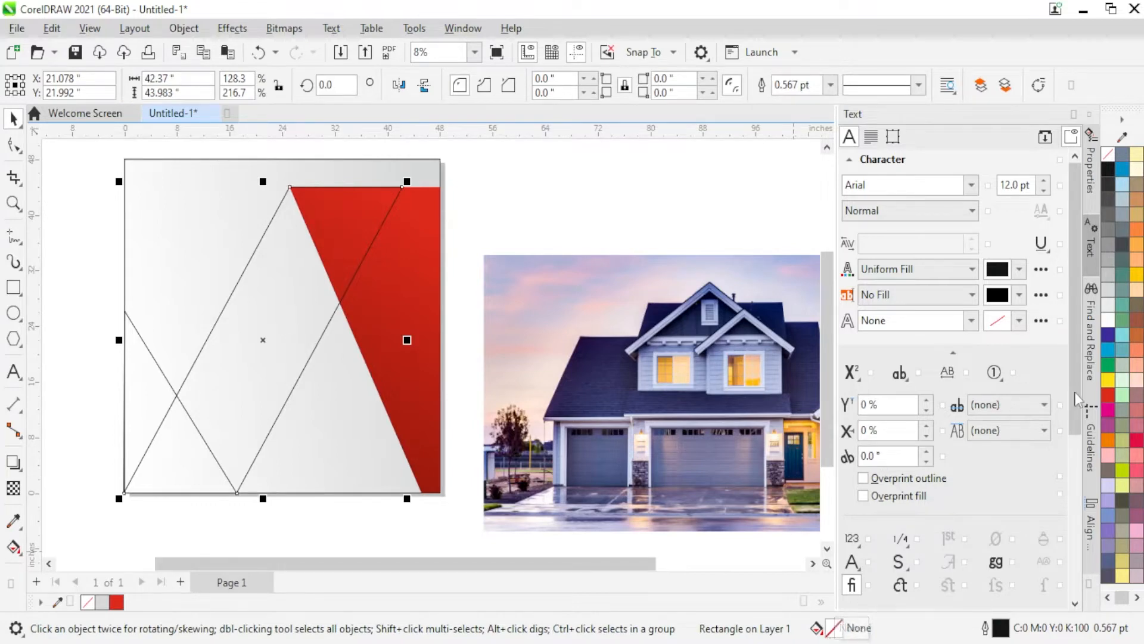
click(1108, 395)
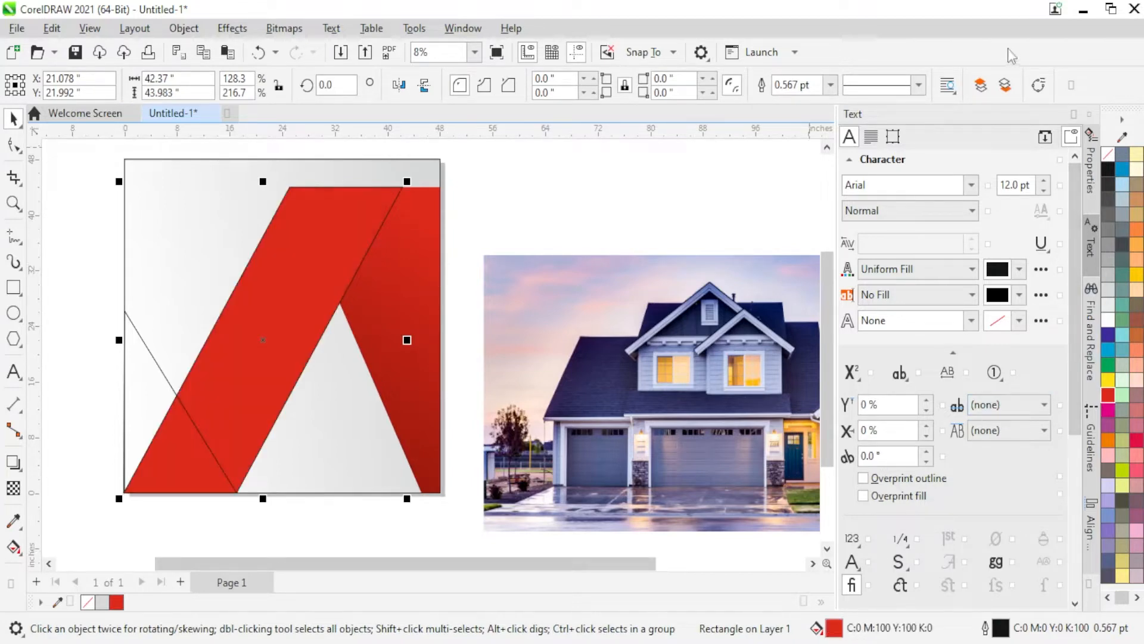
right_click(1112, 156)
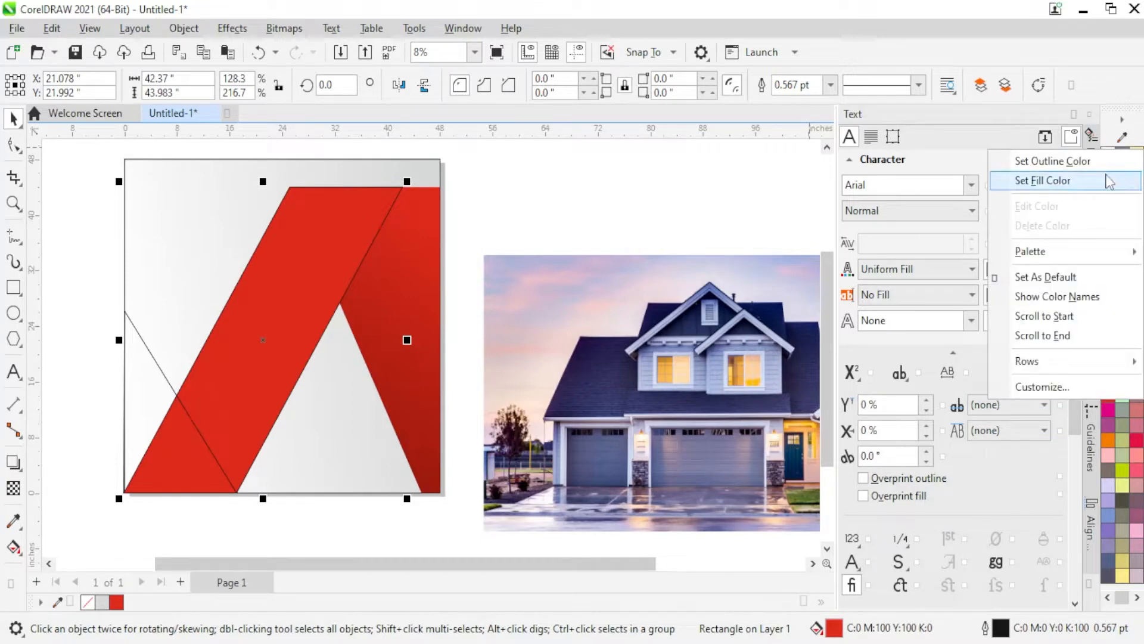
click(1067, 161)
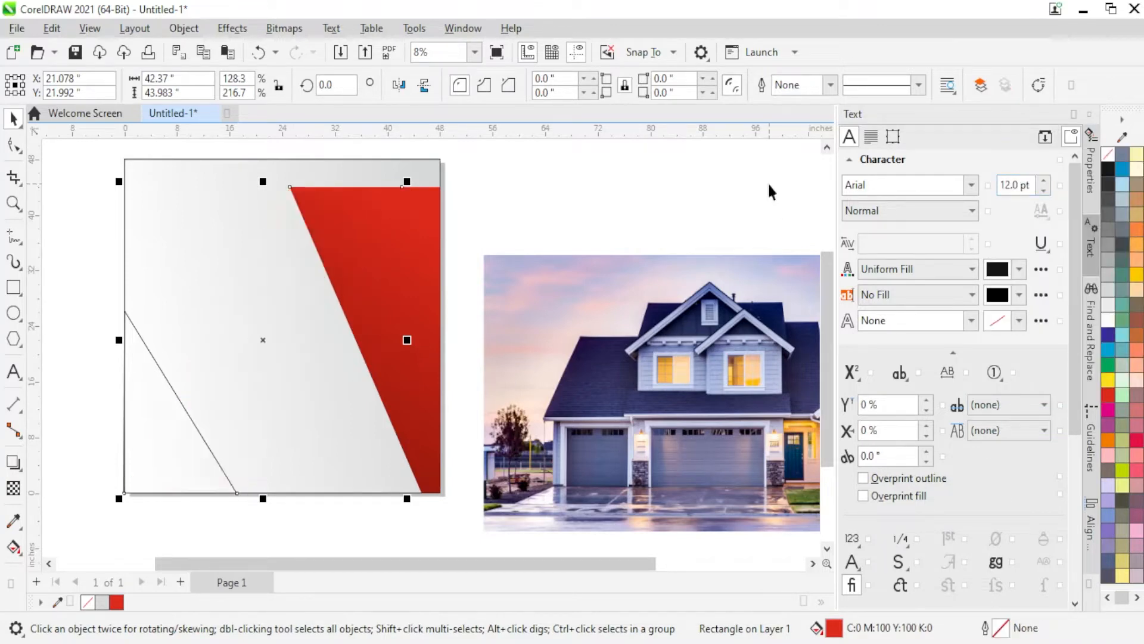
click(768, 191)
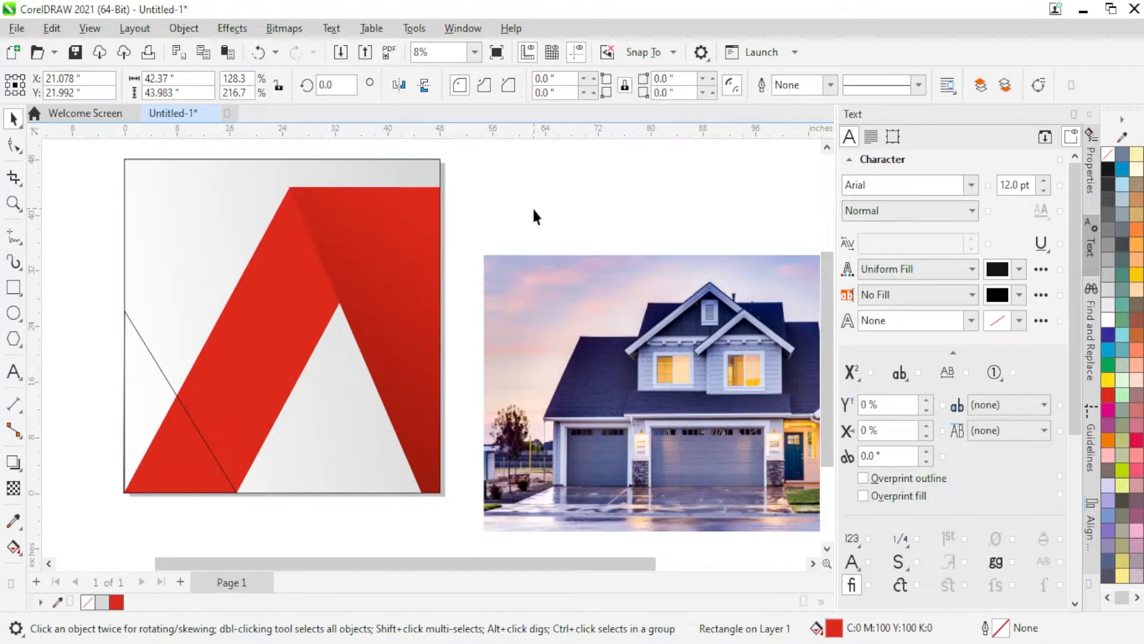
Copy the fill of the large red gradient shape onto the lower-left triangle and remove the triangle's outline.
click(146, 392)
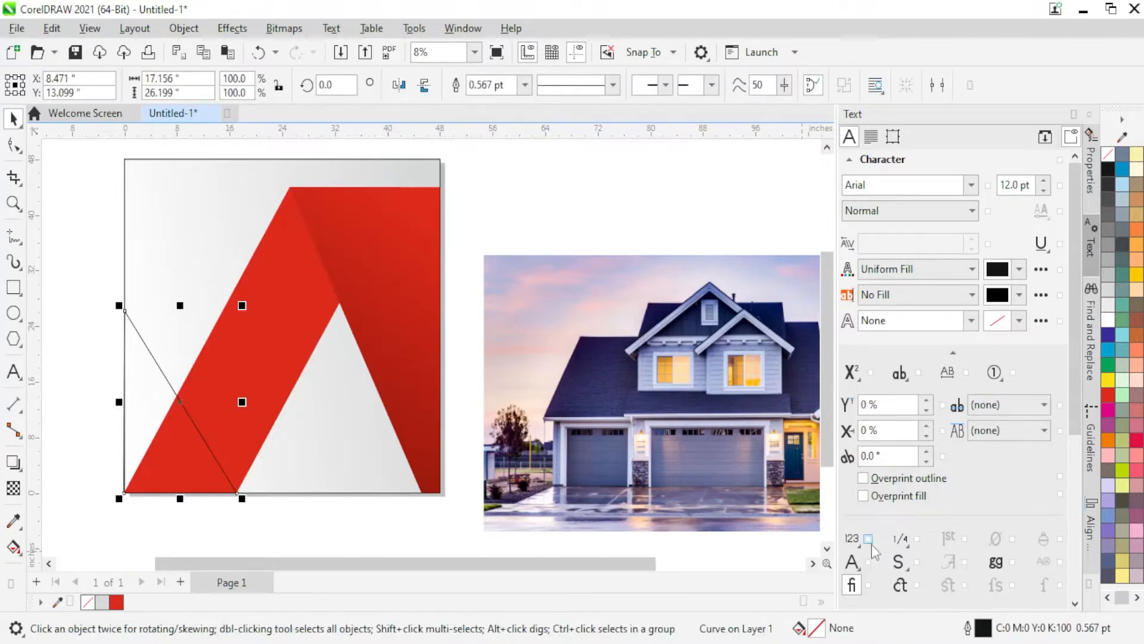
click(51, 28)
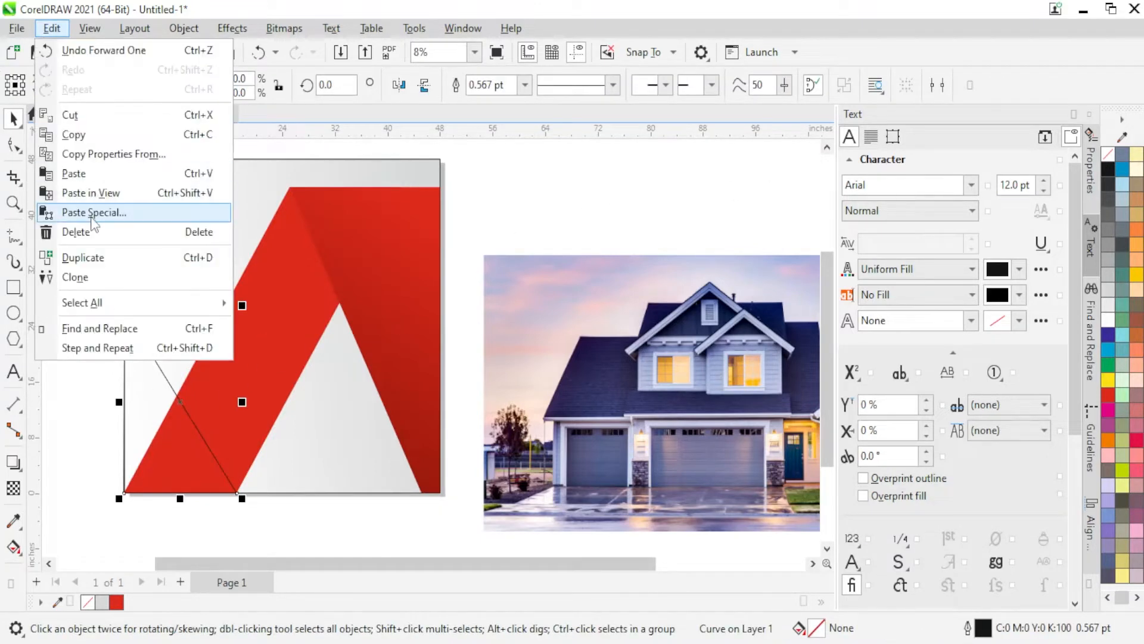
click(96, 154)
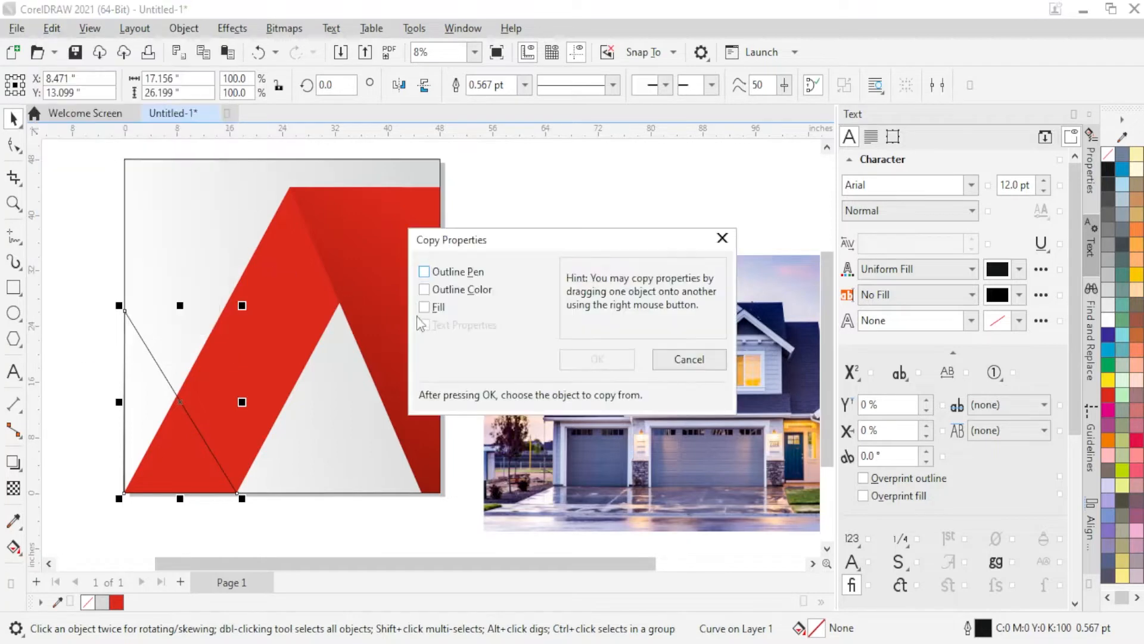
click(590, 361)
click(397, 291)
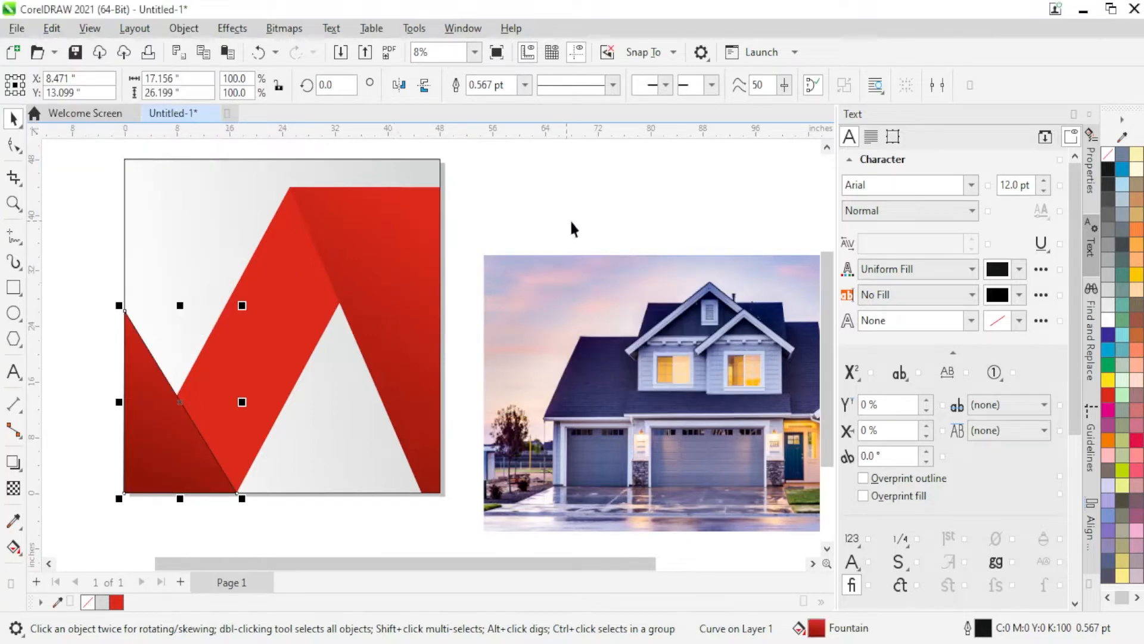
right_click(1109, 155)
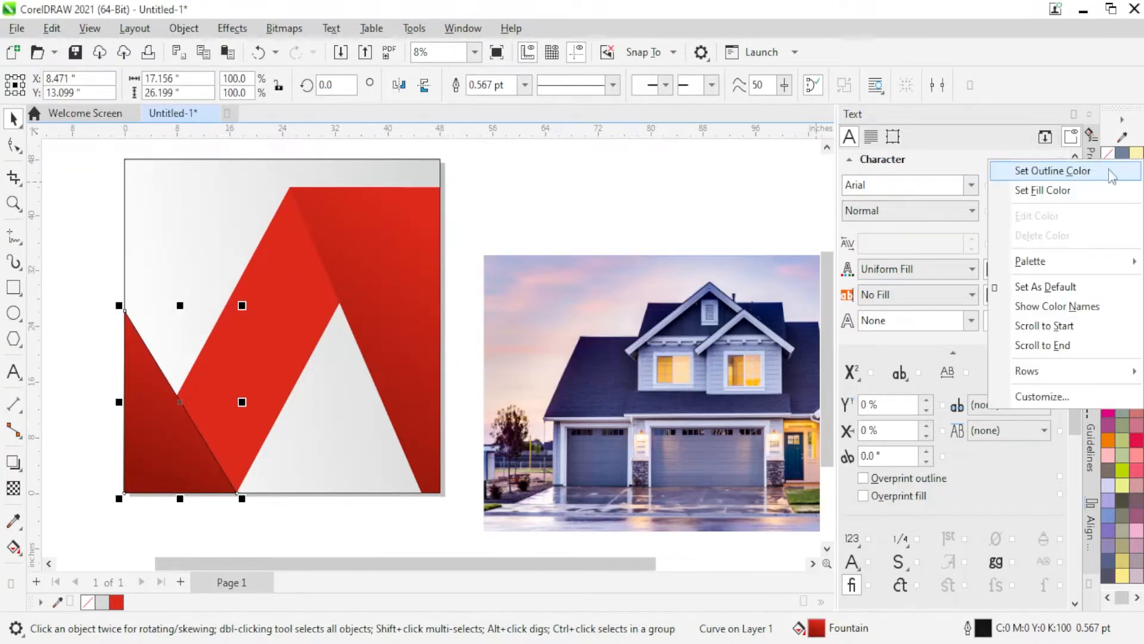
click(1047, 169)
Rotate the triangle's gradient to about 101.7 degrees and shift its midpoint to about 19%.
click(146, 432)
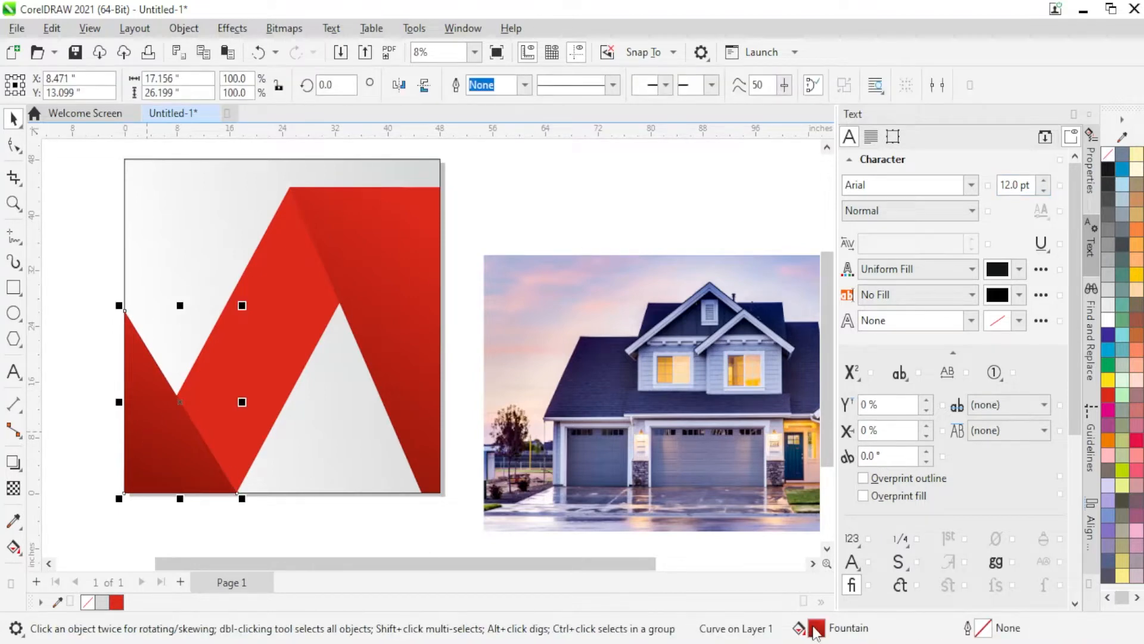
double_click(815, 629)
drag(503, 245, 416, 246)
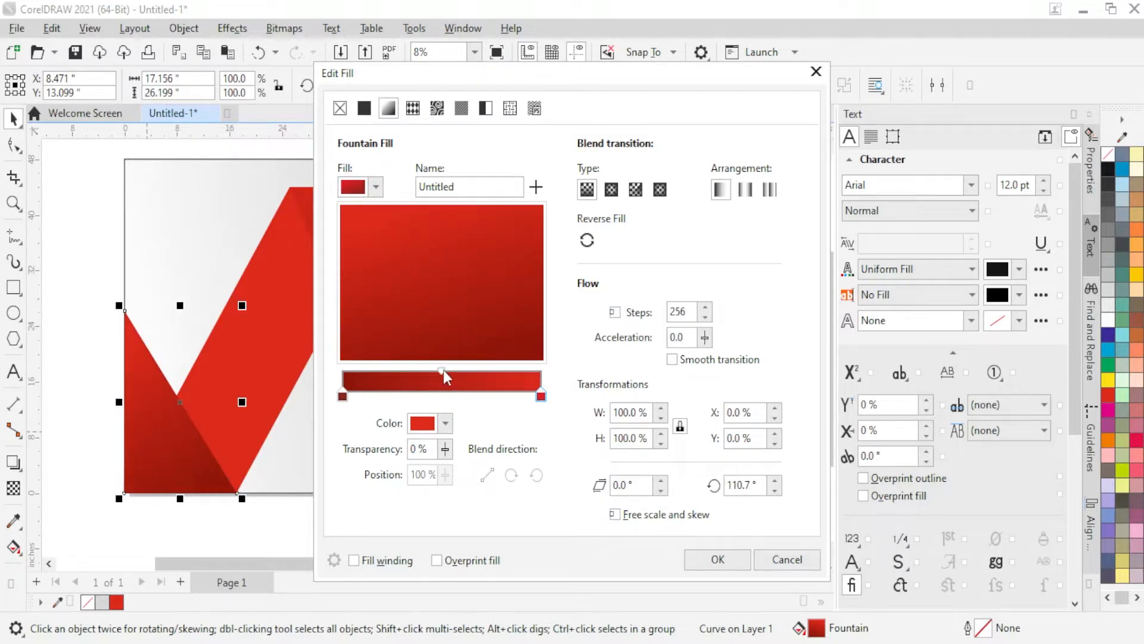
drag(443, 370, 381, 371)
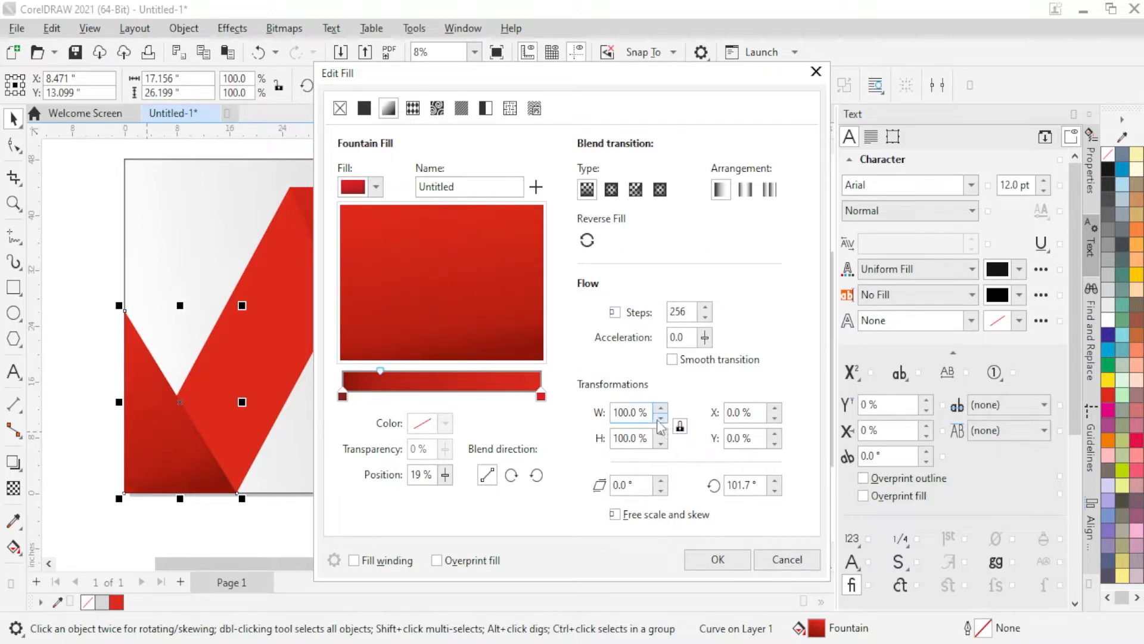
Set the triangle's gradient fill width to 50% and apply the fill.
drag(661, 419, 722, 642)
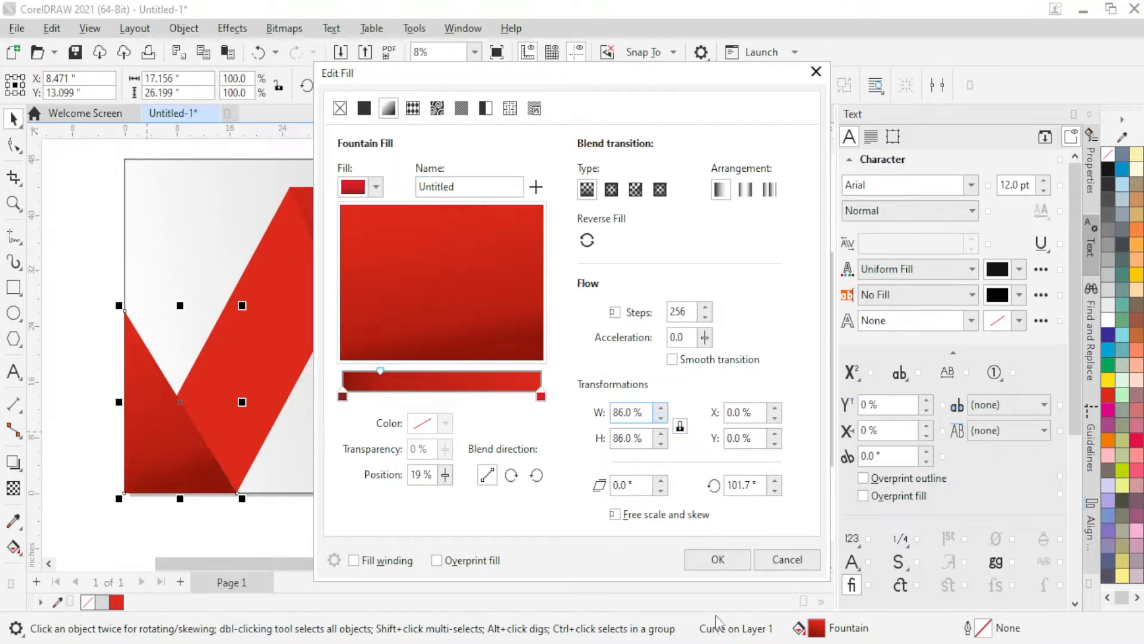
drag(661, 417, 686, 638)
click(662, 409)
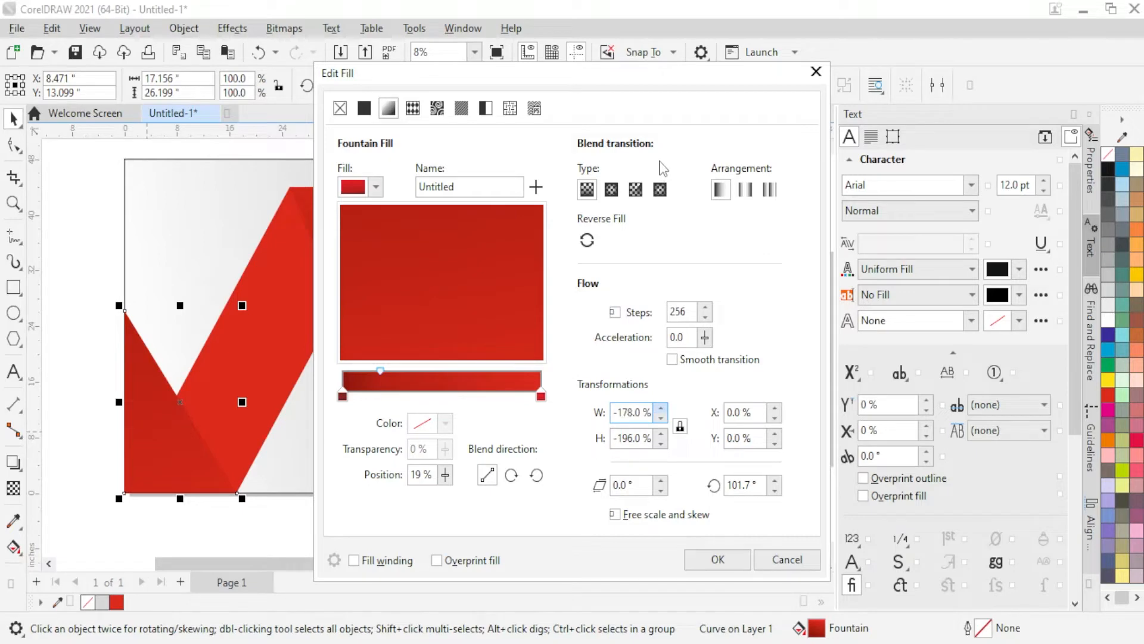
double_click(647, 412)
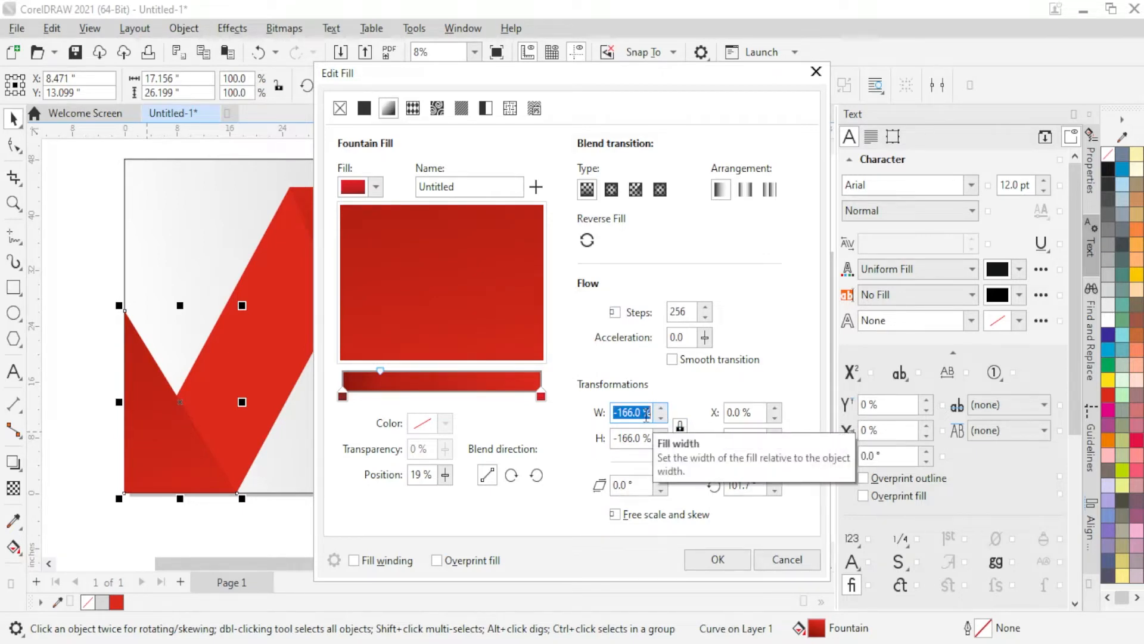
text(50)
key(Return)
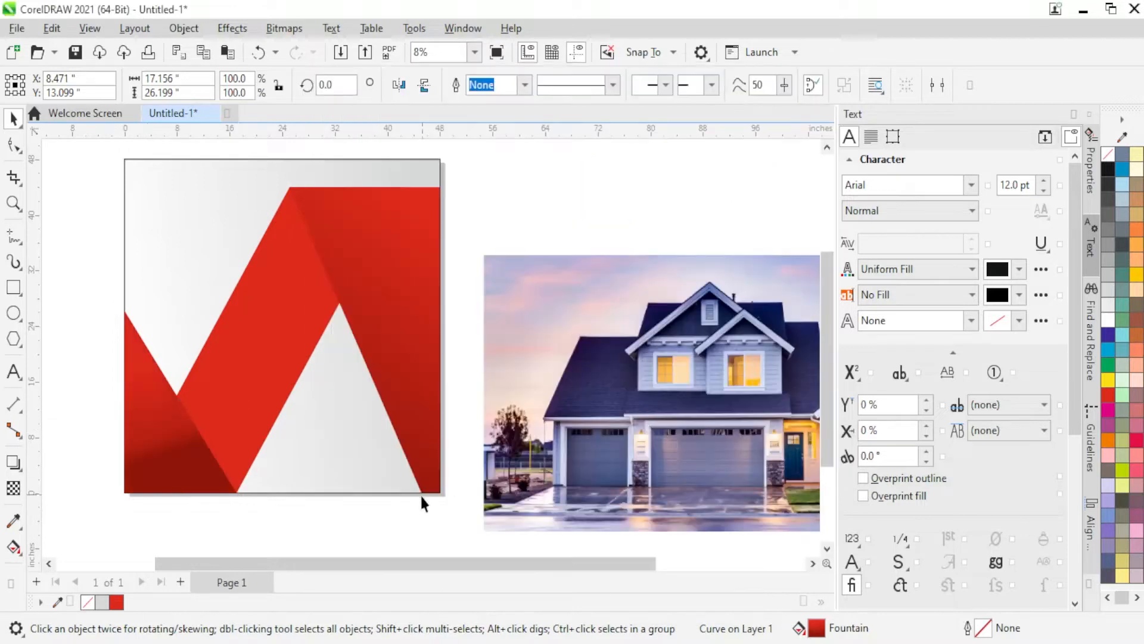
Move the midpoint of the triangle's gradient to about the centre of the colour band and apply the fill.
click(152, 459)
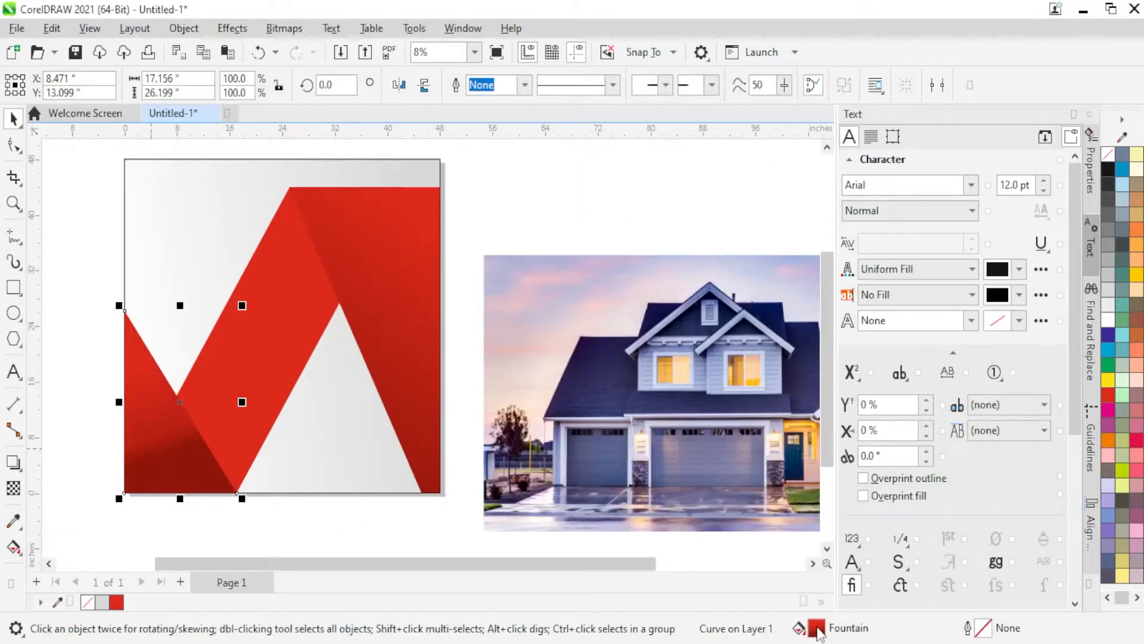
double_click(817, 630)
drag(382, 375, 447, 380)
click(718, 559)
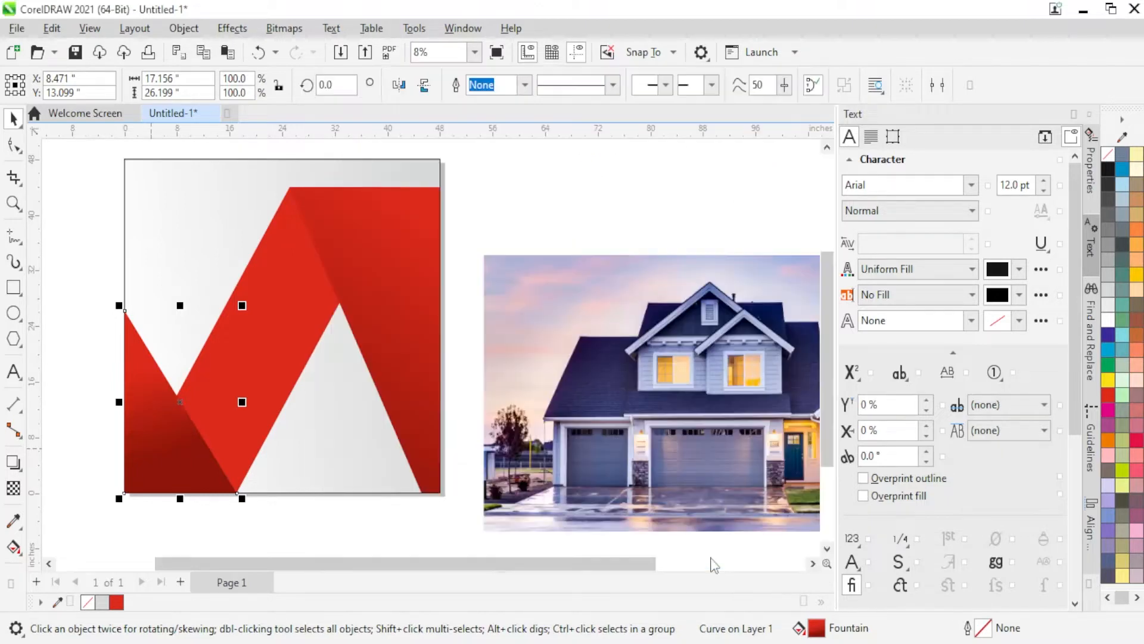
click(307, 511)
Give the lower-left triangle a black drop shadow cast up and right, offset about 0.57 by 0.505 inches.
click(171, 412)
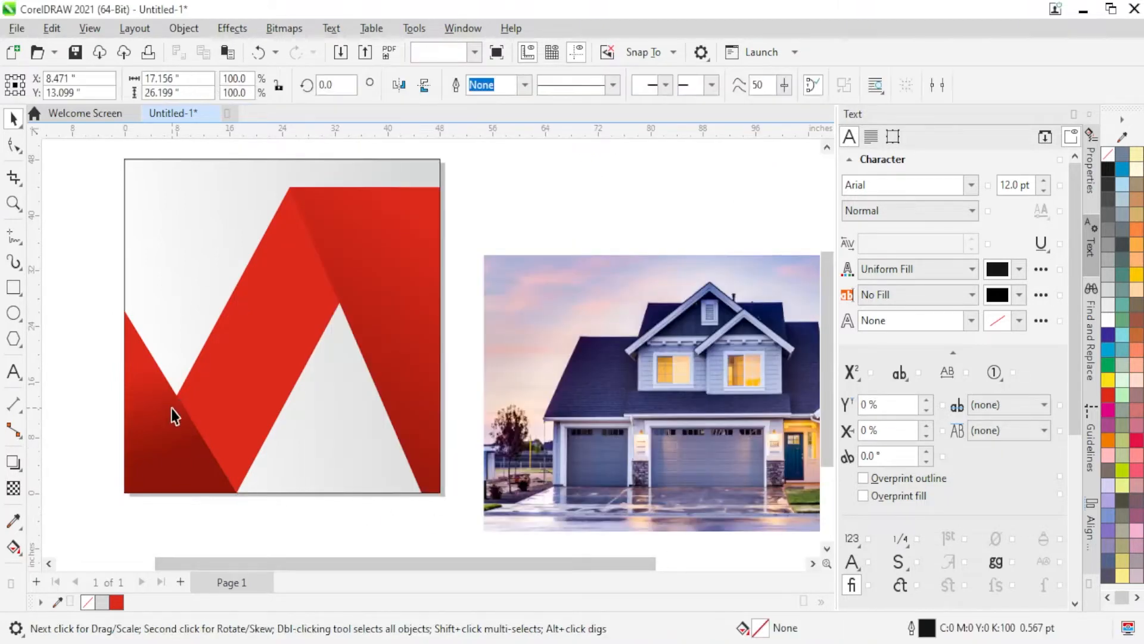
click(13, 463)
drag(180, 402, 242, 353)
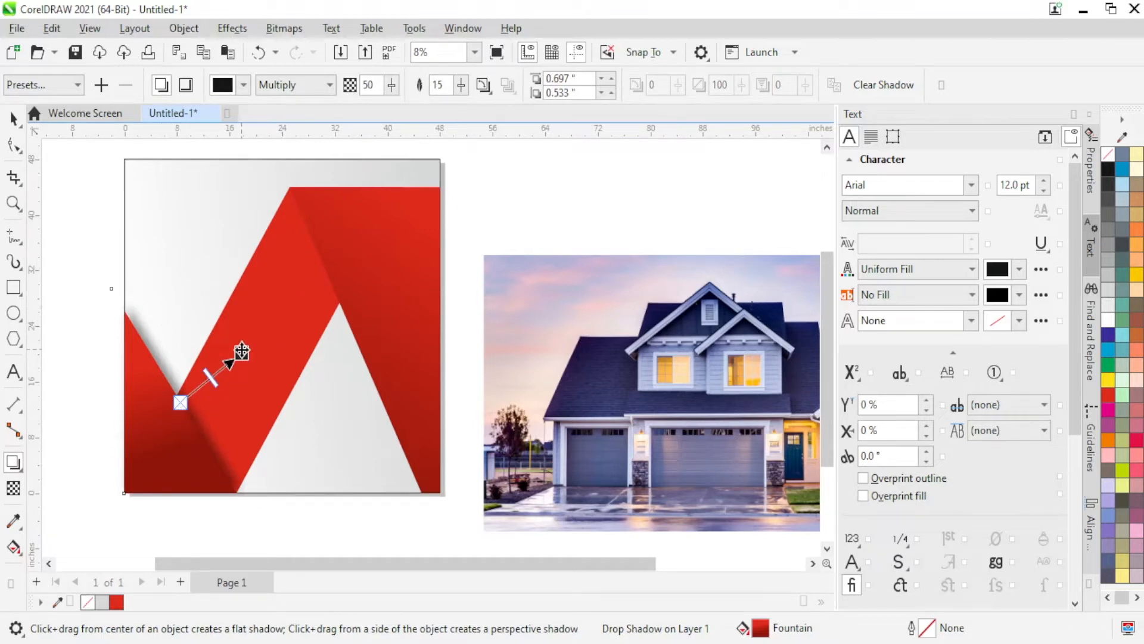
drag(241, 352, 241, 346)
key(space)
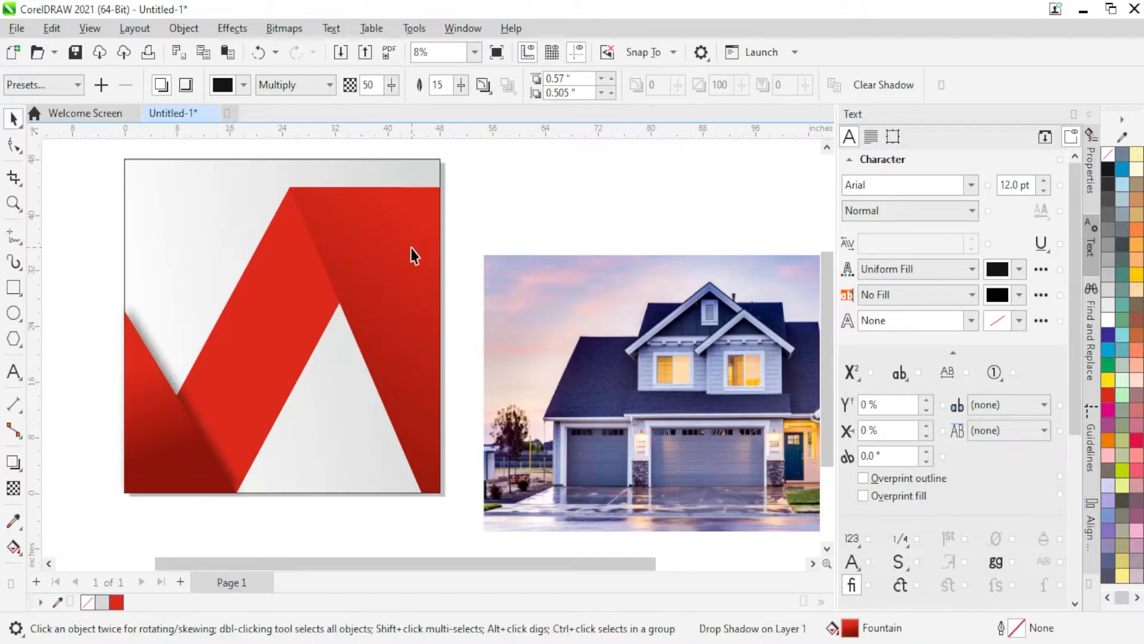
Give the large red gradient shape a black drop shadow cast down and left, offset about -1.501 by -0.548 inches.
click(410, 248)
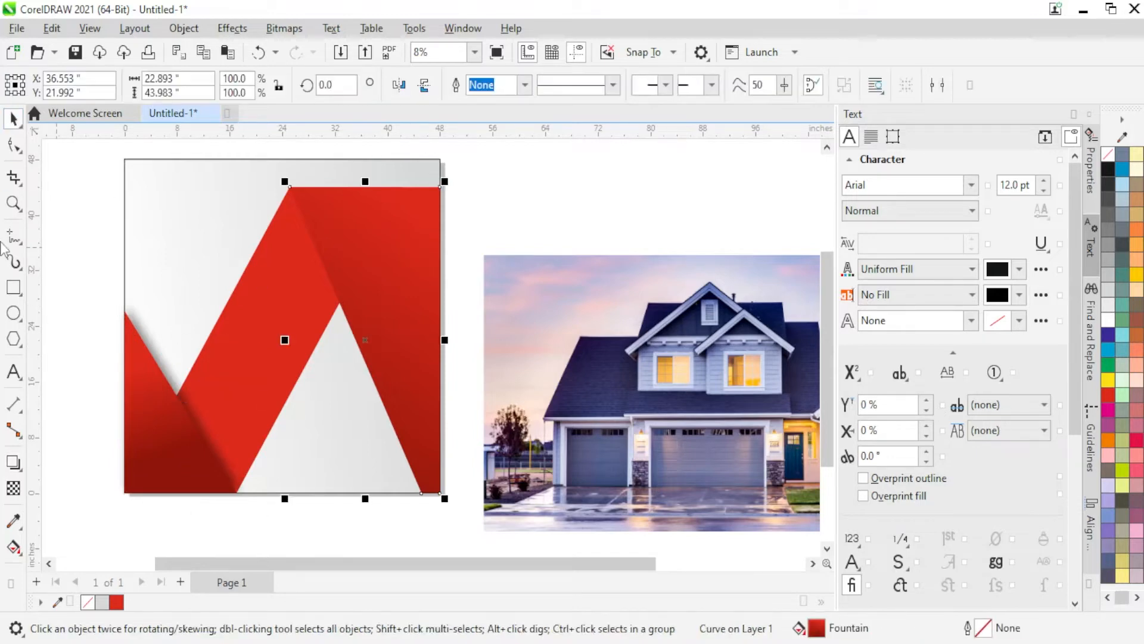
click(13, 462)
drag(365, 341, 281, 373)
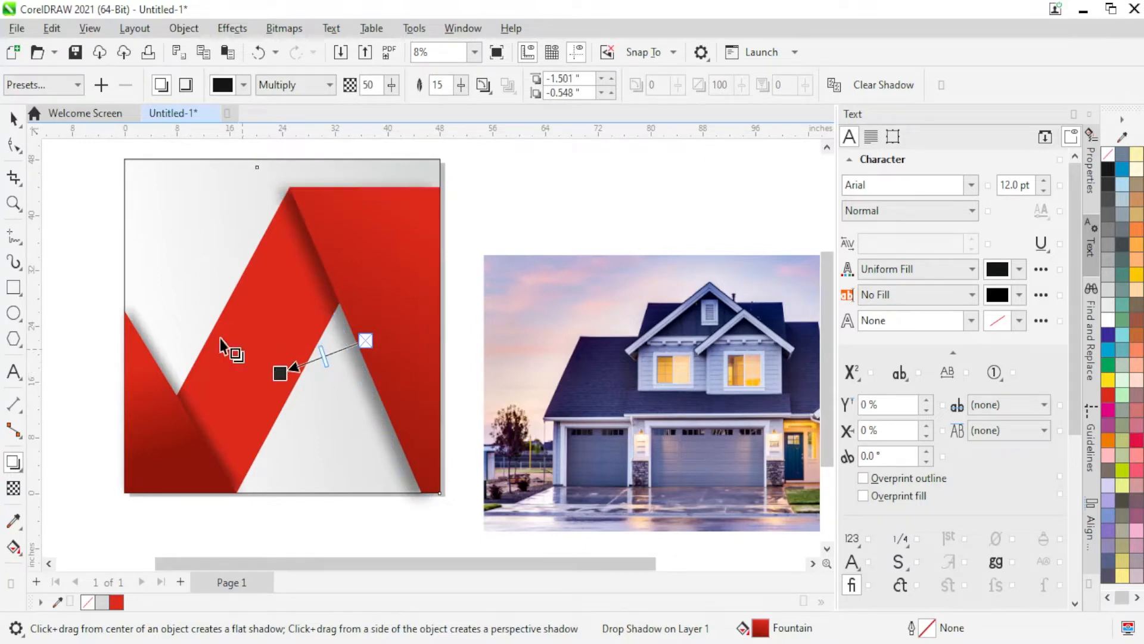
click(13, 119)
click(617, 206)
Move the house photo over the layout and scale it down to about 58%, roughly 43.5 by 23.1 inches.
click(652, 375)
scroll(652, 375, down, 1)
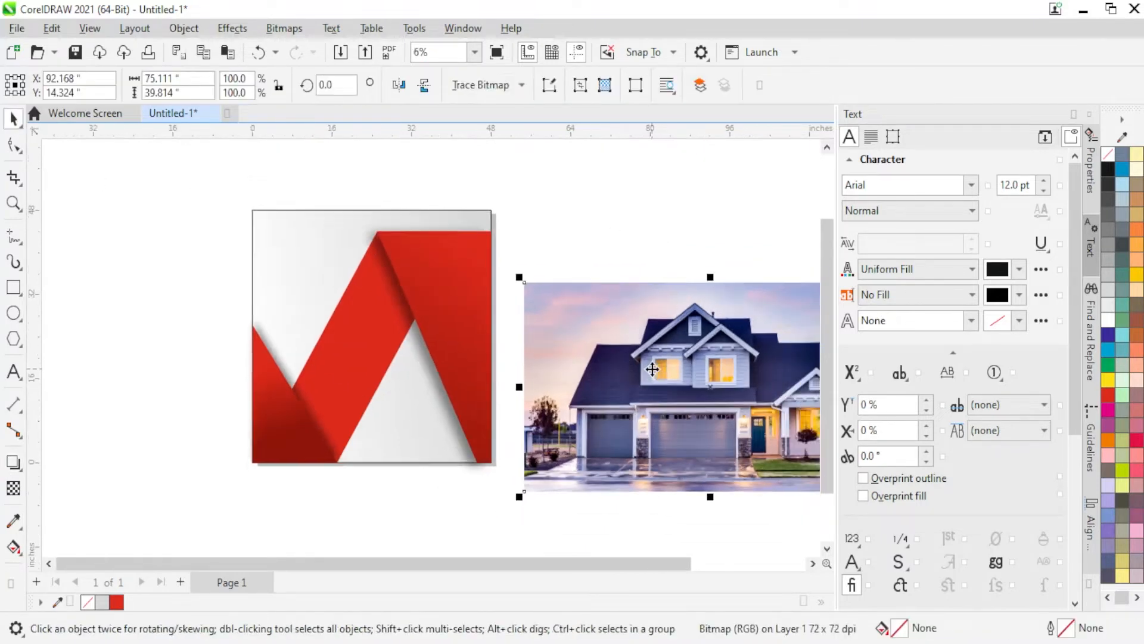
drag(654, 366, 388, 339)
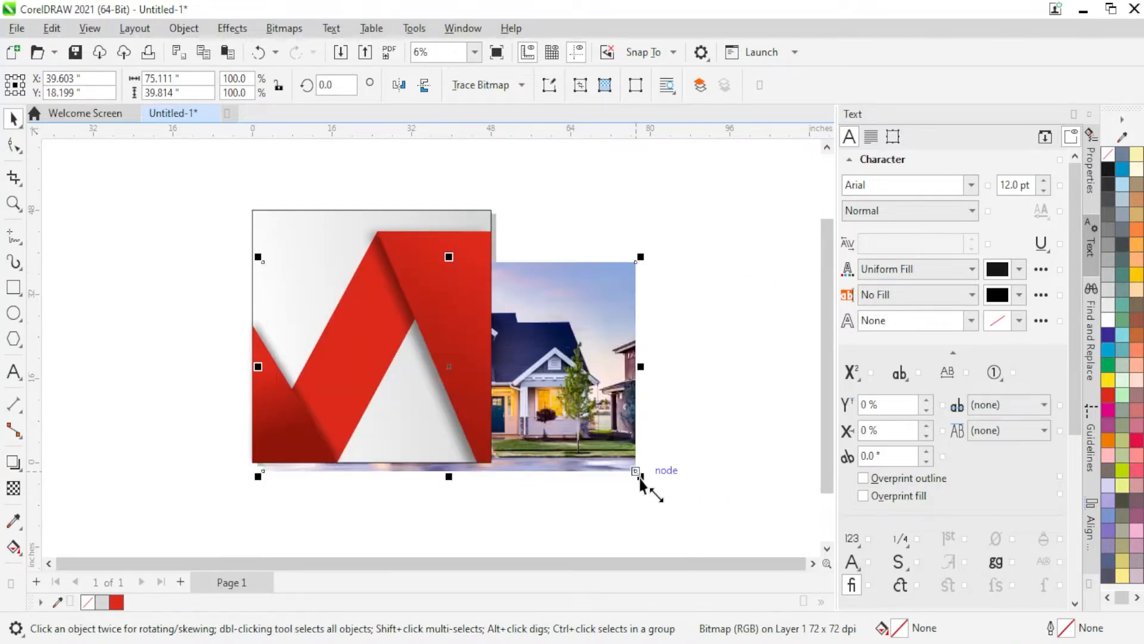
drag(642, 479, 485, 409)
Align the house photo with the left edge of the background rectangle.
shift+click(351, 258)
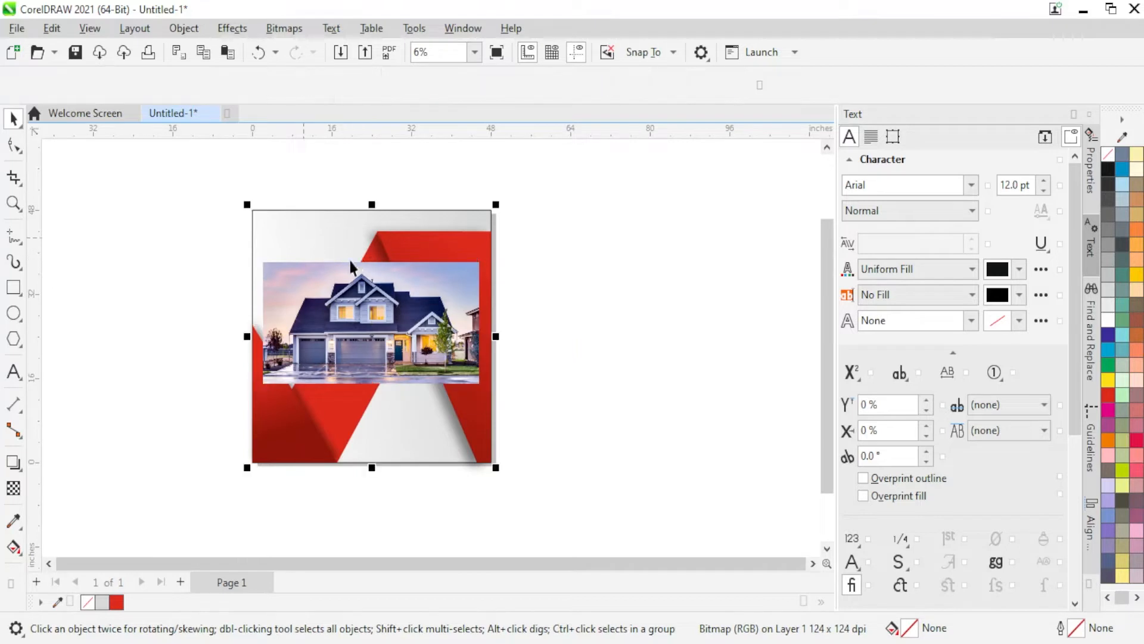
key(l)
click(662, 365)
Send the house photo back behind both red gradient shapes, keeping it in front of the solid red band.
click(389, 349)
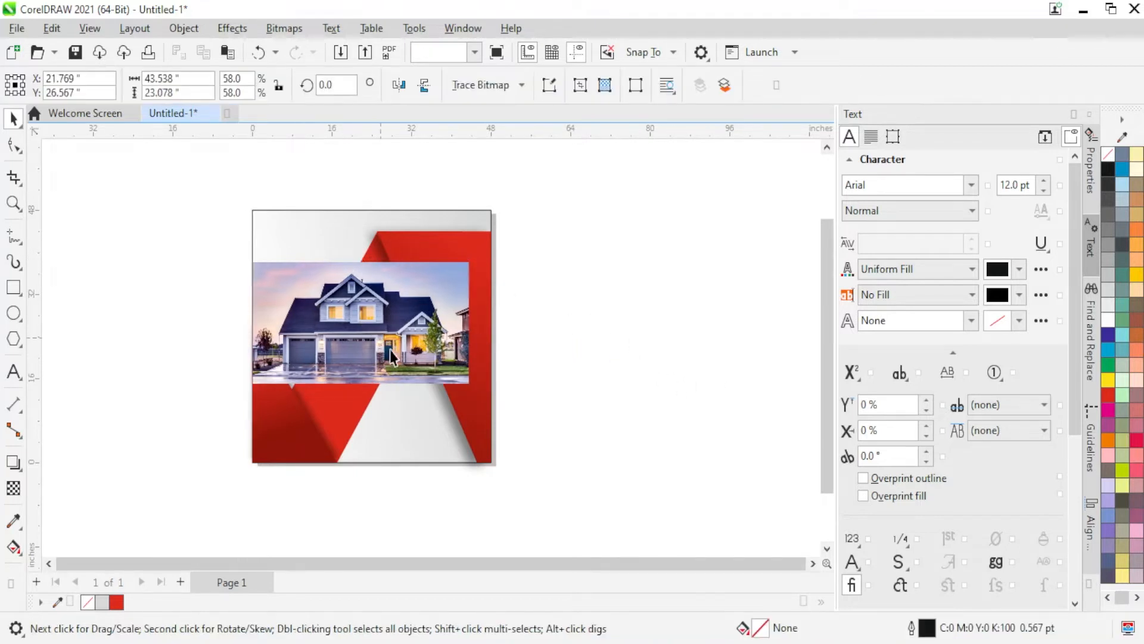
key(ctrl+Page_Down)
key(ctrl+Page_Down)
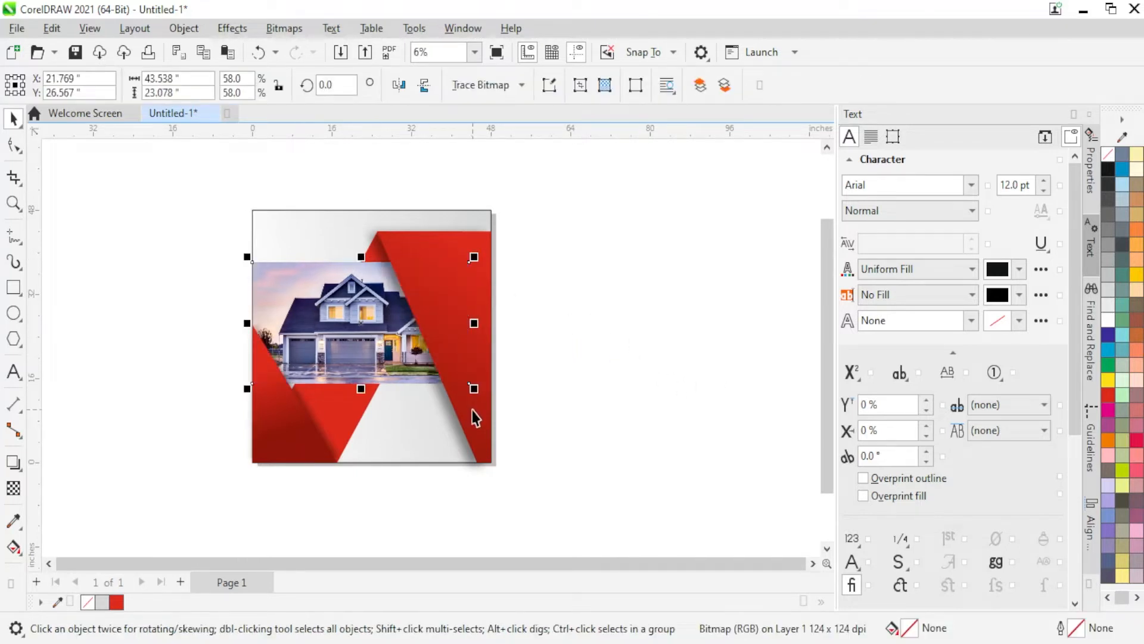
click(534, 388)
scroll(375, 354, up, 2)
click(362, 306)
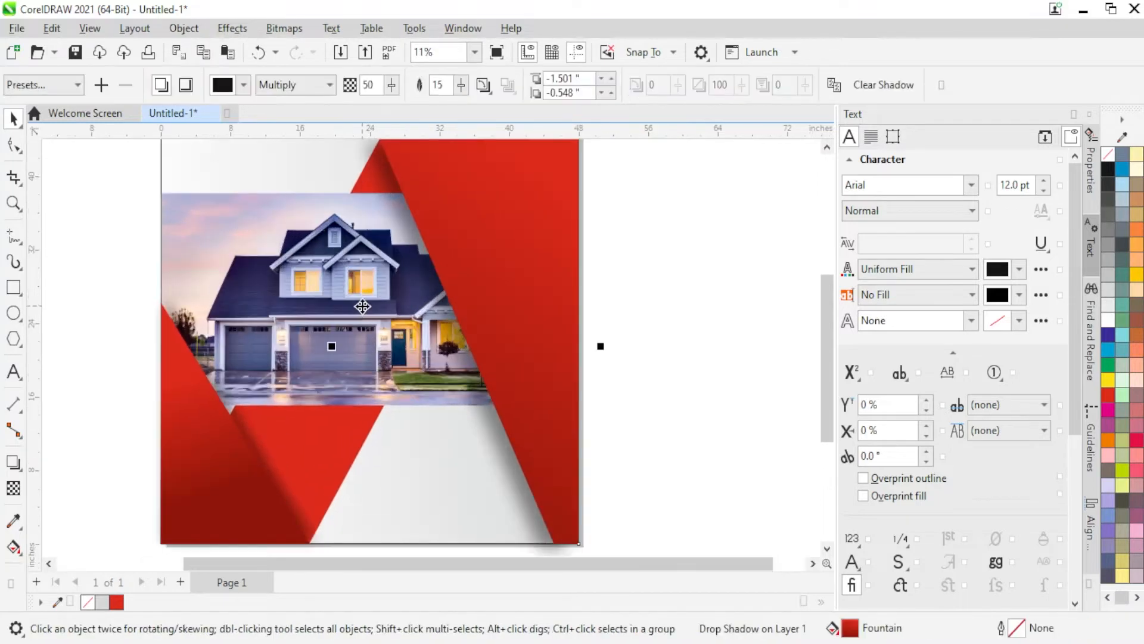
drag(363, 307, 355, 346)
key(ctrl+z)
Move the house photo down about 4 inches so its centre sits at about Y 22.4 inches.
drag(253, 223, 255, 255)
scroll(254, 255, down, 1)
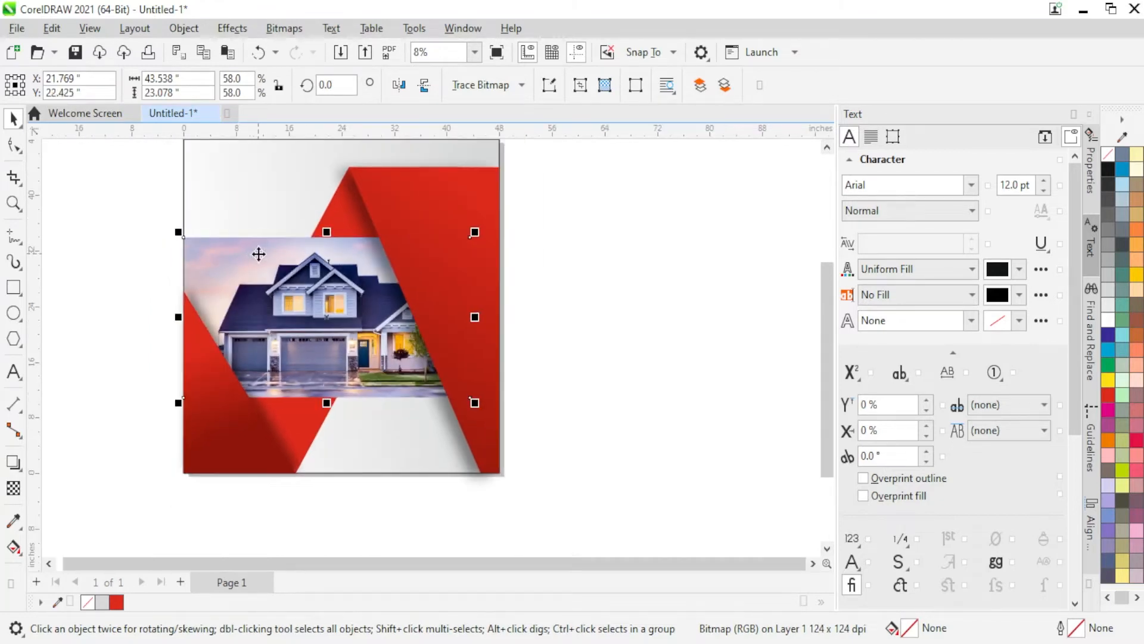
click(616, 343)
Add the artistic text "Modern House" on the empty area beside the page.
scroll(447, 357, up, 1)
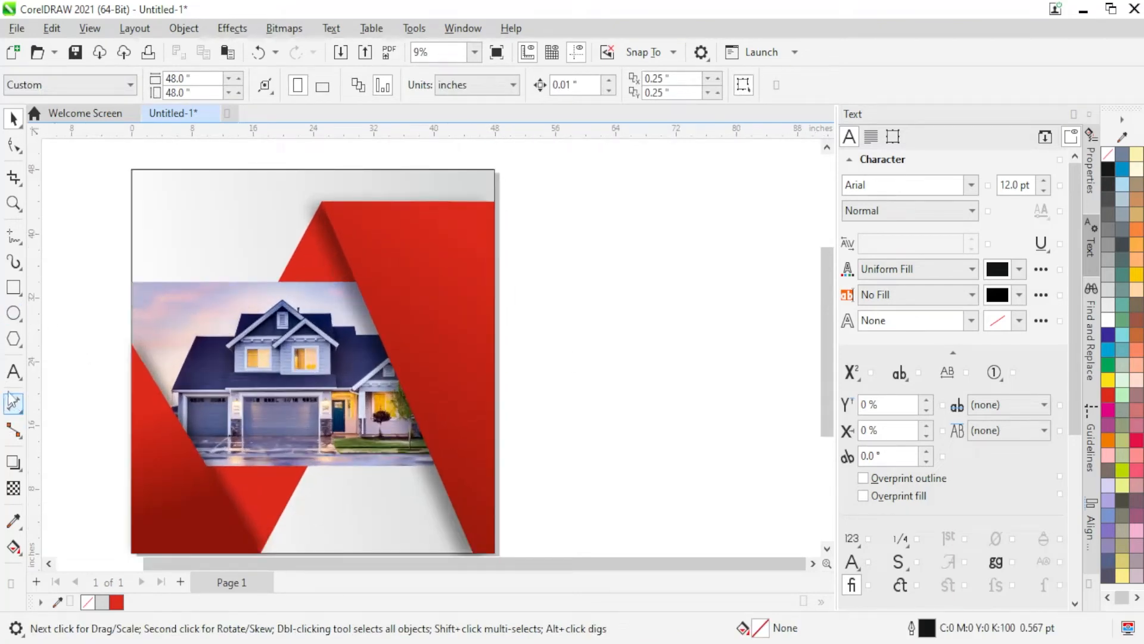
key(F8)
scroll(649, 328, down, 1)
click(646, 326)
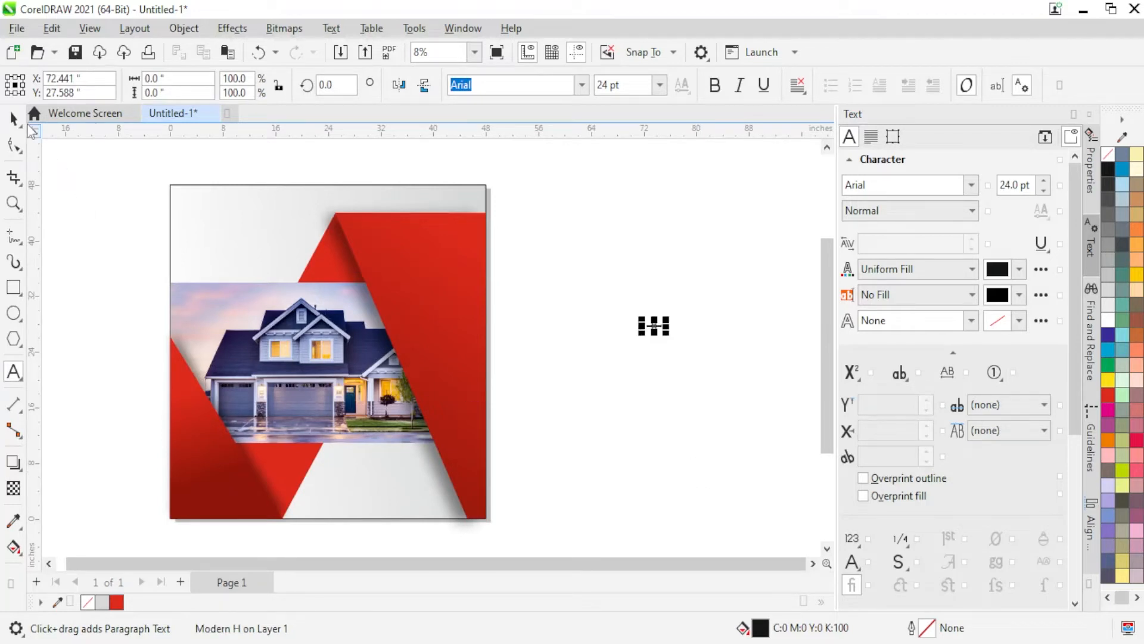
Enlarge the "Modern House" text to about 21 inches wide and place it across the upper part of the large red gradient shape.
drag(666, 334, 791, 434)
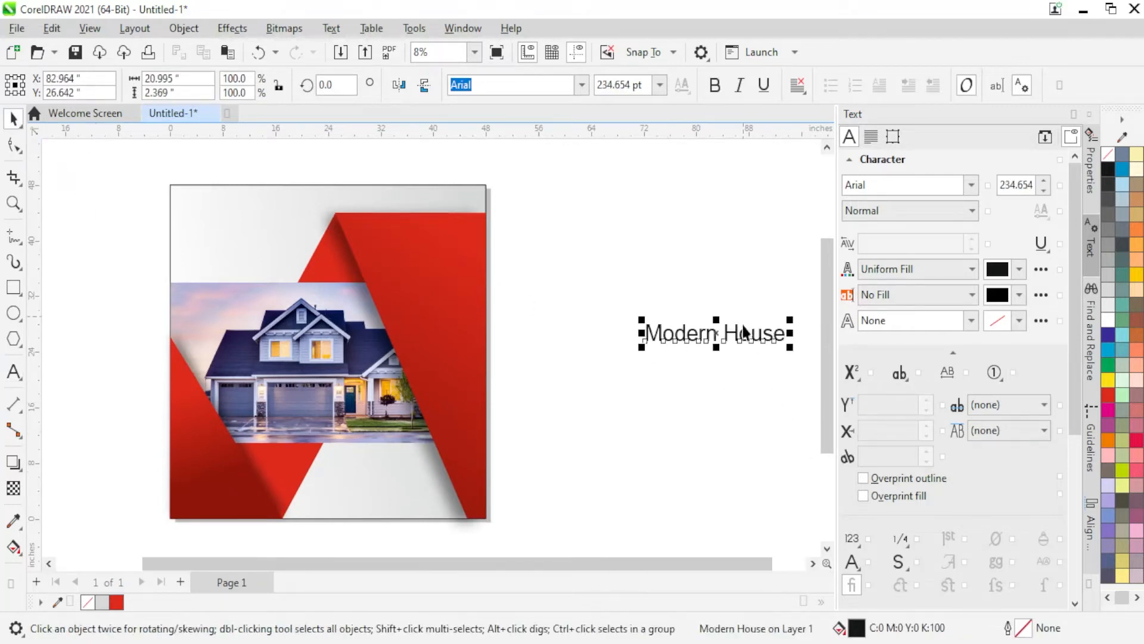
drag(743, 332, 459, 241)
scroll(459, 242, up, 3)
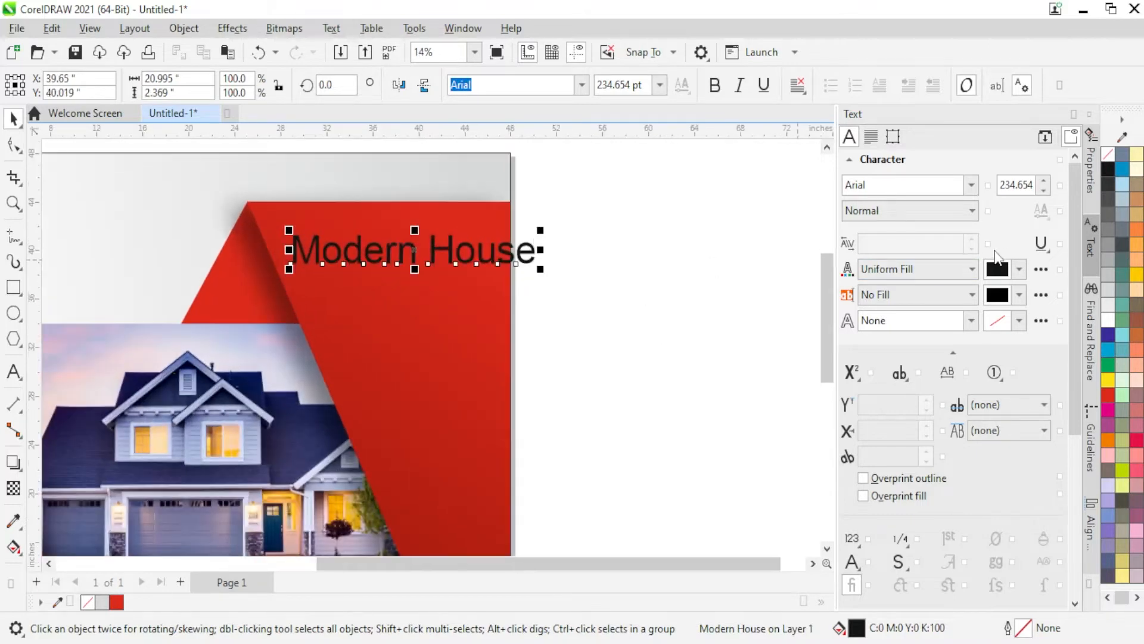
Set the "Modern House" text in all caps, shrink it to about 17.7 inches wide and fill it white.
click(901, 373)
click(927, 414)
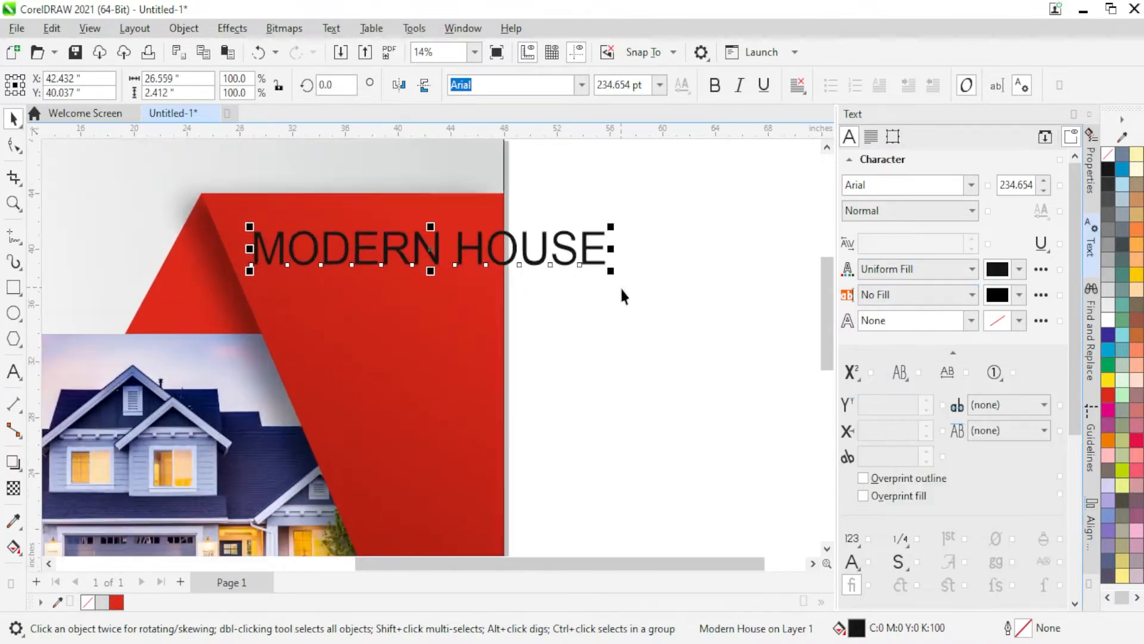
drag(618, 277, 531, 260)
click(1106, 319)
scroll(341, 246, up, 2)
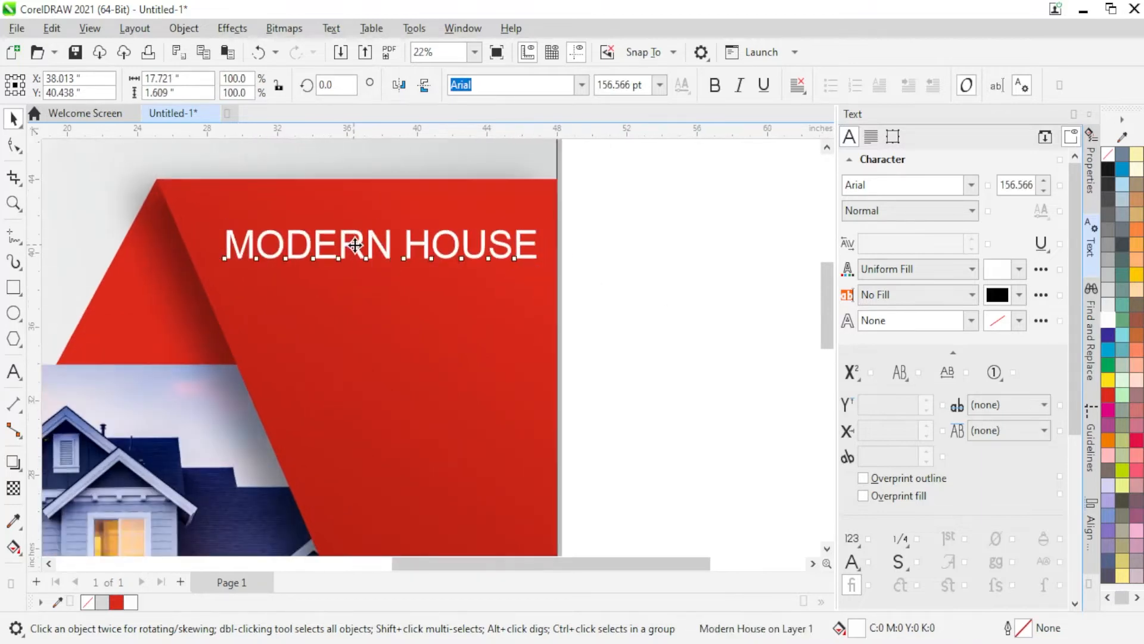
Duplicate the white headline just below itself and change the copy's wording to "FOR SALE".
right_click(359, 284)
drag(349, 245, 358, 285)
double_click(359, 286)
key(ctrl+a)
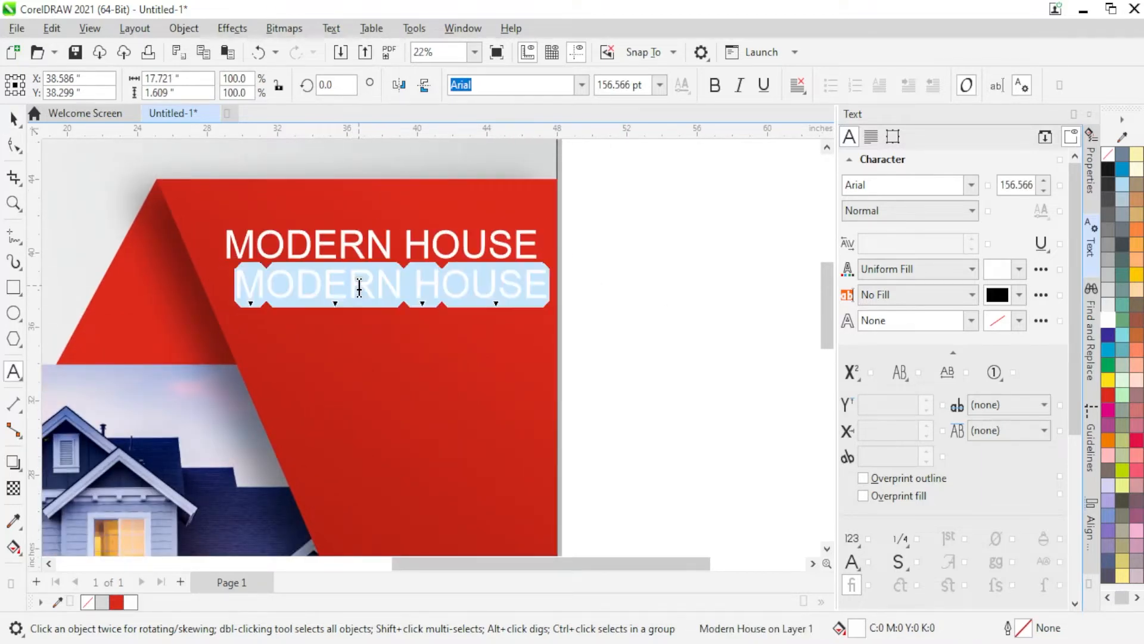
text(FOR SALE)
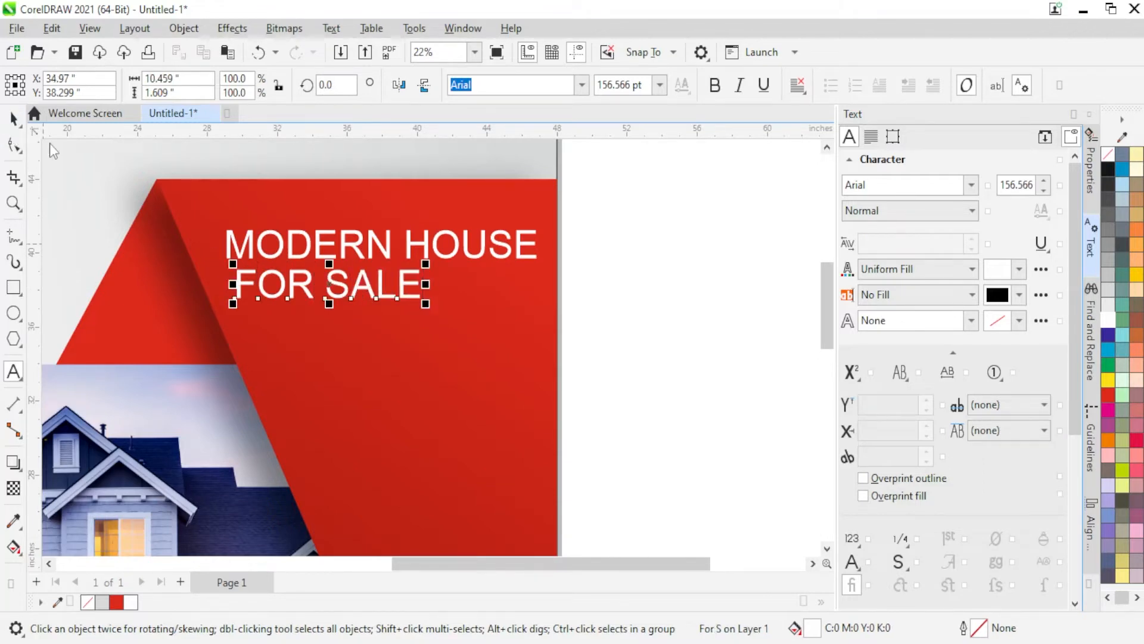
Make the "FOR SALE" text bold, enlarge it and align its right edge with the "MODERN HOUSE" headline.
click(941, 212)
click(928, 261)
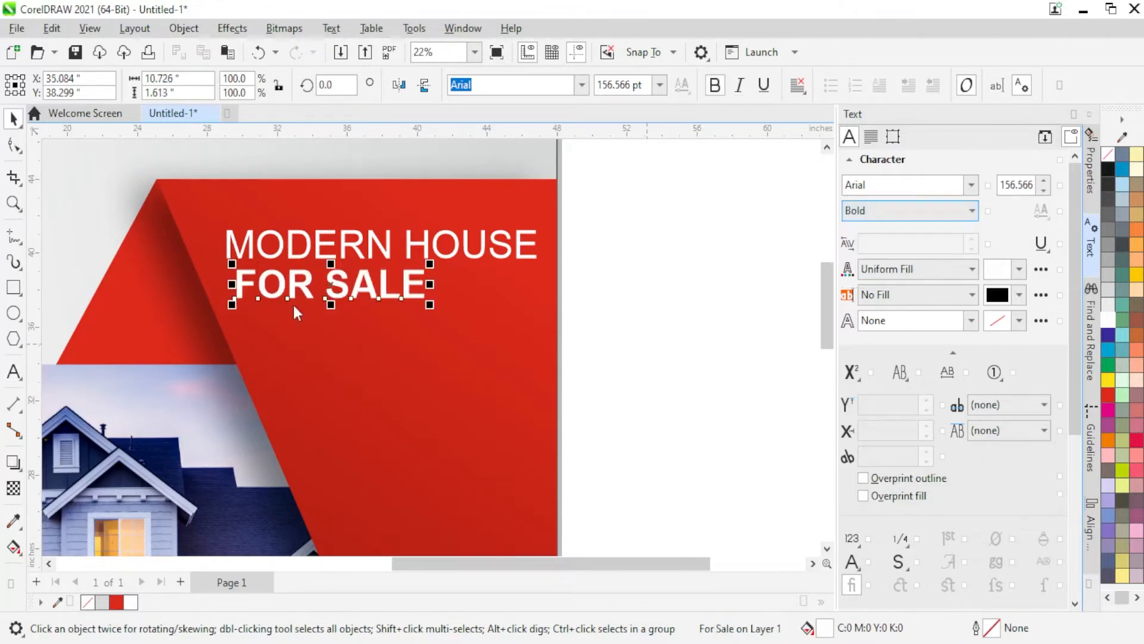
scroll(433, 280, up, 2)
drag(434, 317, 470, 340)
shift+click(423, 230)
key(r)
click(668, 215)
scroll(668, 215, down, 1)
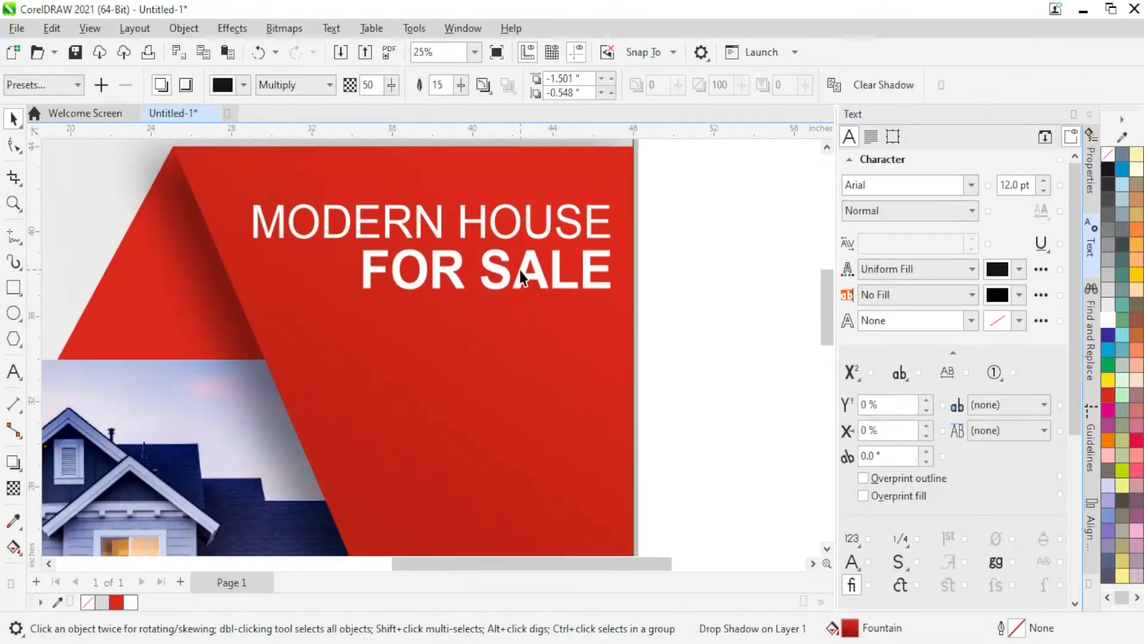
drag(517, 224, 520, 355)
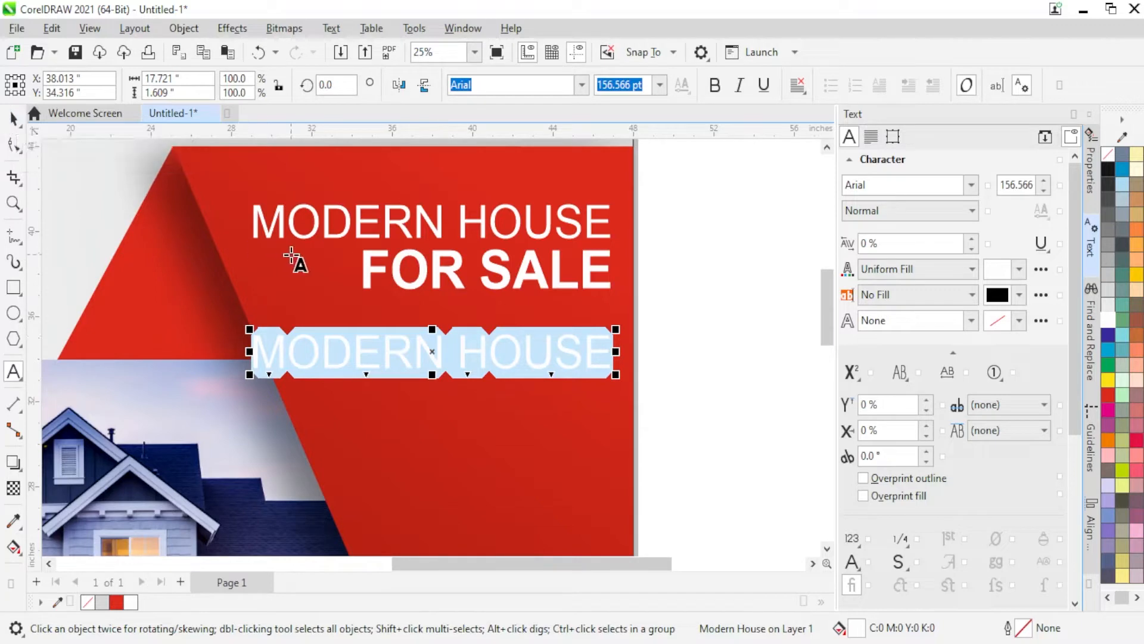
text(LO)
key(BackSpace)
key(BackSpace)
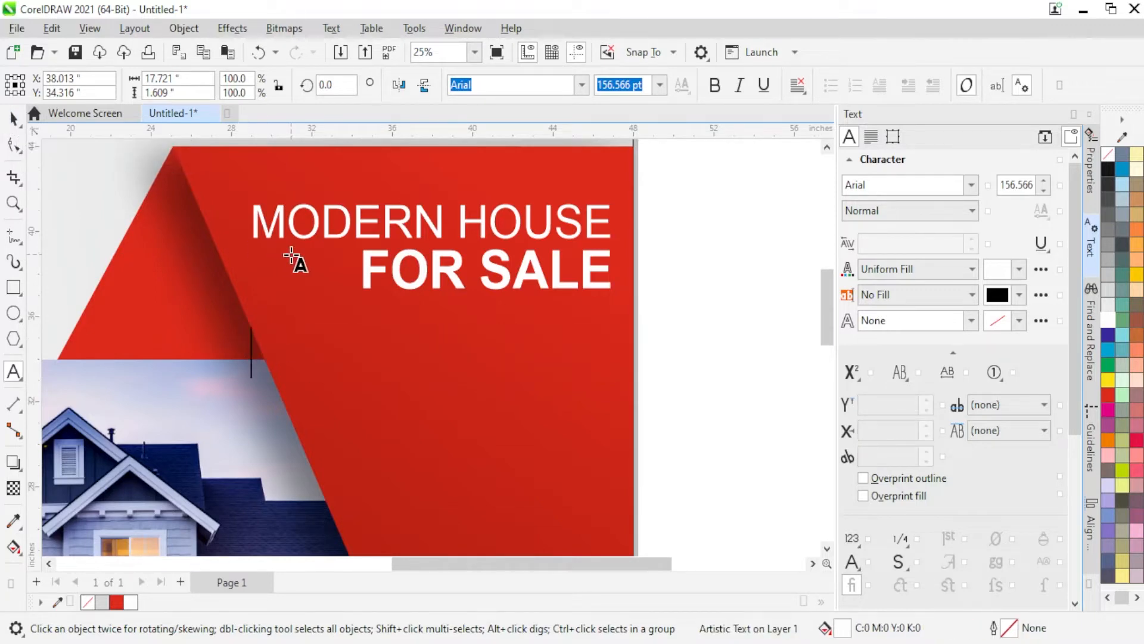
click(682, 387)
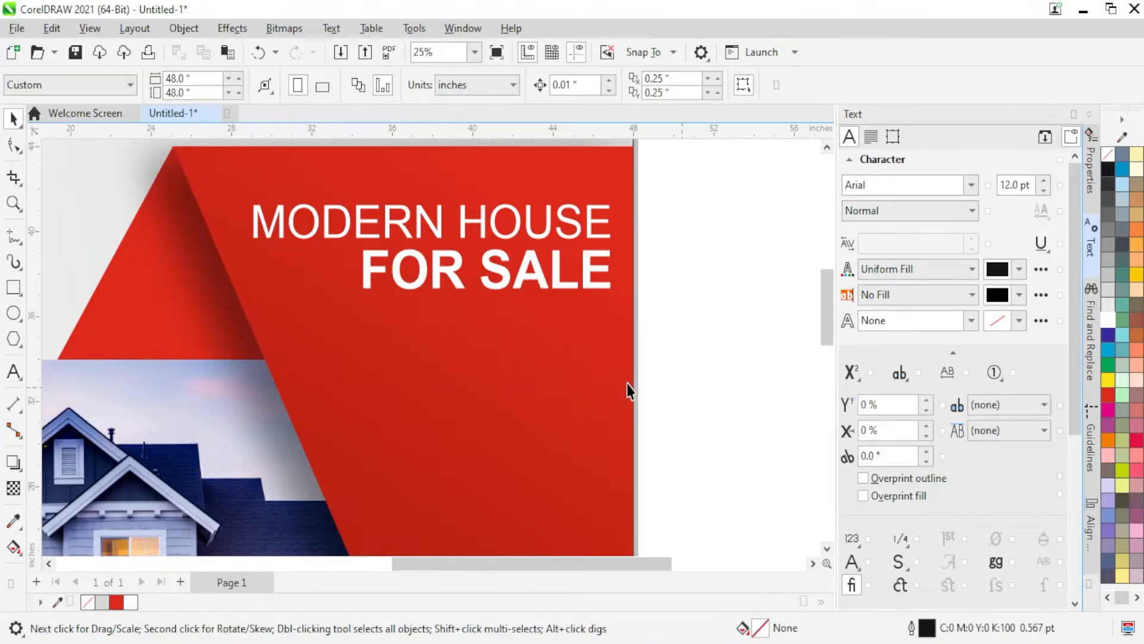
Add the small placeholder text "kjhaskdhakjd" in 24 pt Arial and place it on the large red shape below the headlines.
click(14, 370)
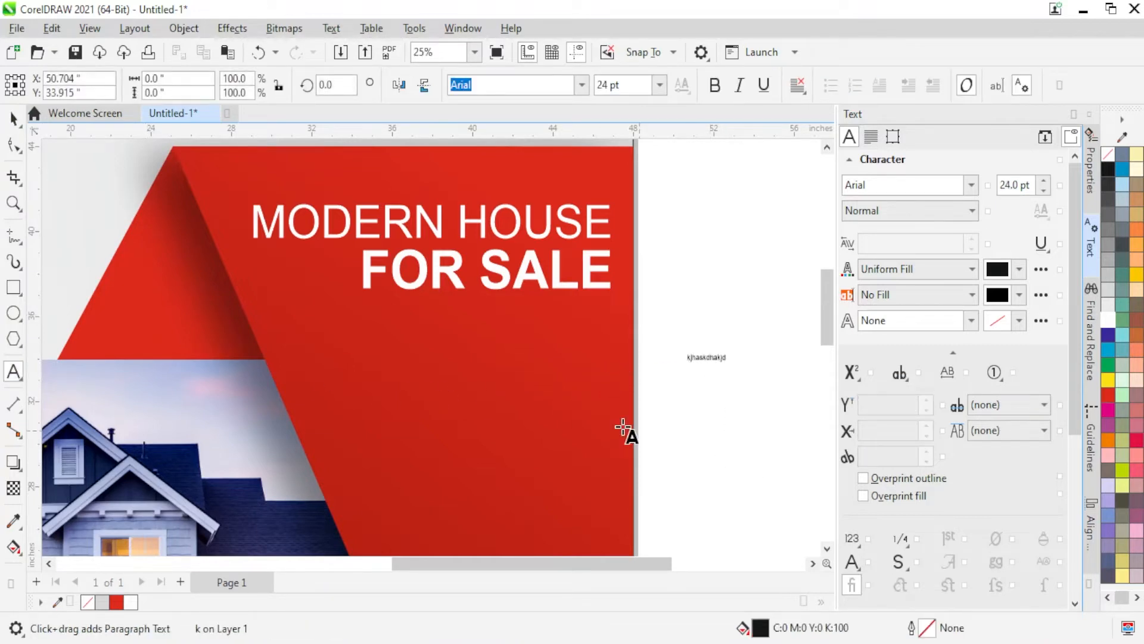
key(space)
drag(696, 360, 386, 346)
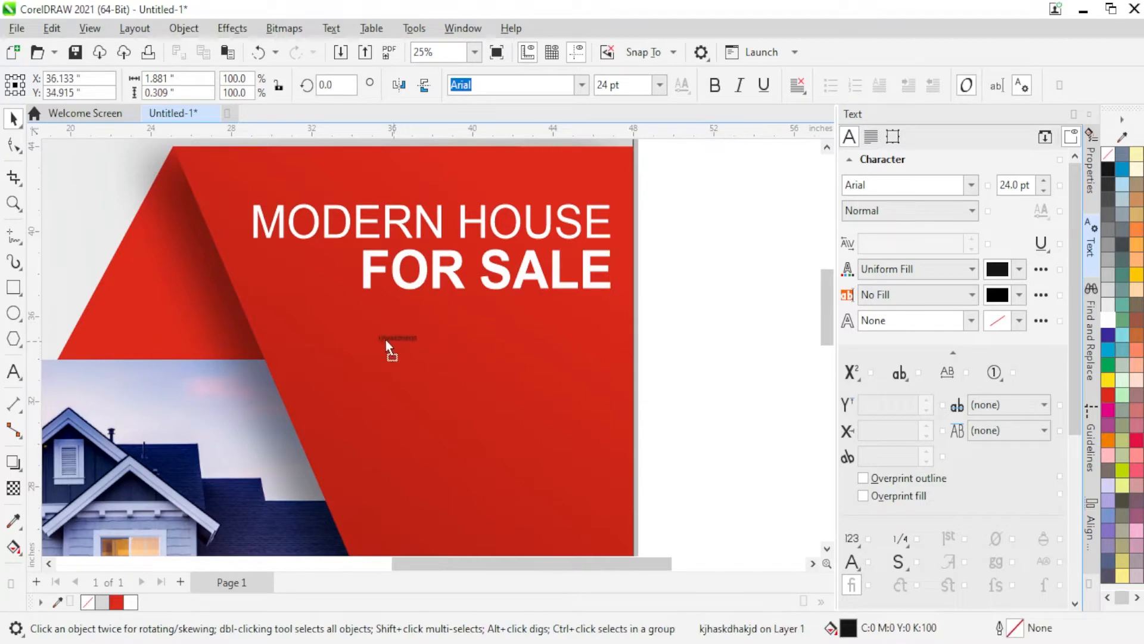
scroll(386, 346, up, 2)
scroll(357, 337, down, 1)
scroll(330, 332, up, 1)
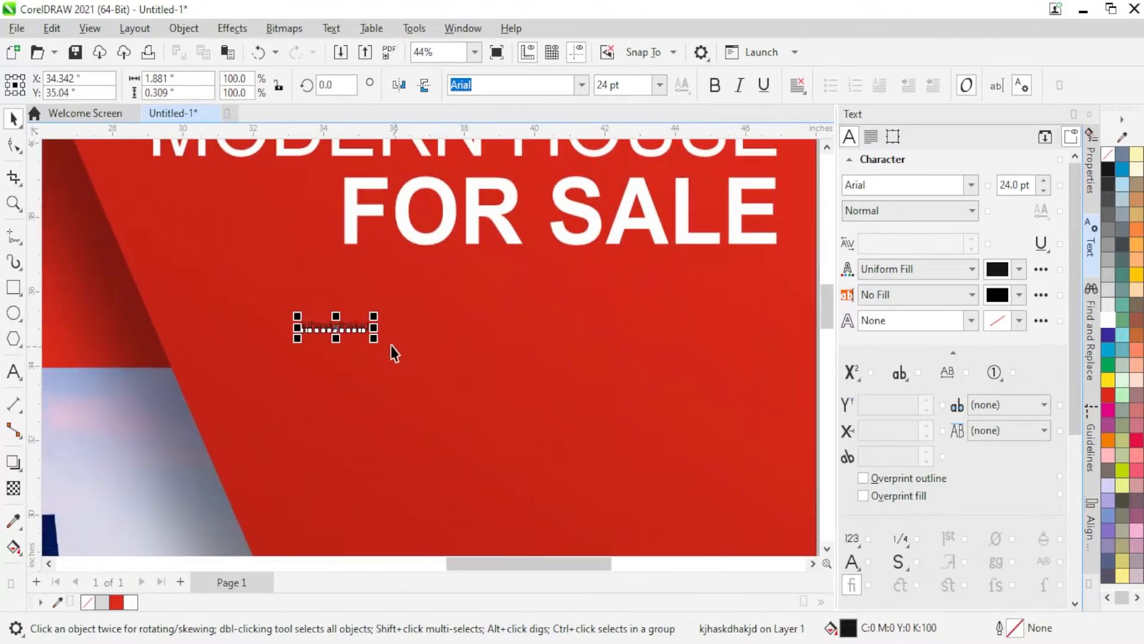
scroll(349, 328, up, 2)
Repeat copies of the placeholder text end to end to form one horizontal line of seven.
drag(344, 329, 478, 330)
scroll(291, 337, down, 4)
key(ctrl+r)
key(ctrl+r)
key(ctrl+r)
key(ctrl+r)
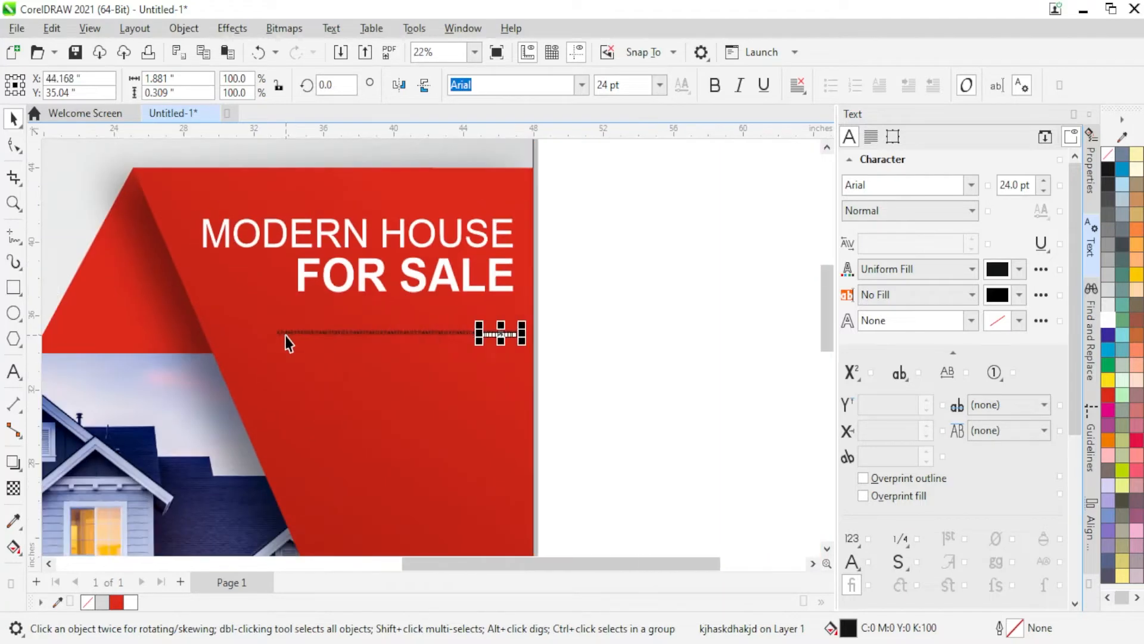
Duplicate the whole placeholder line directly beneath itself and repeat it to build a five-line text block.
drag(598, 313, 249, 374)
scroll(400, 341, up, 3)
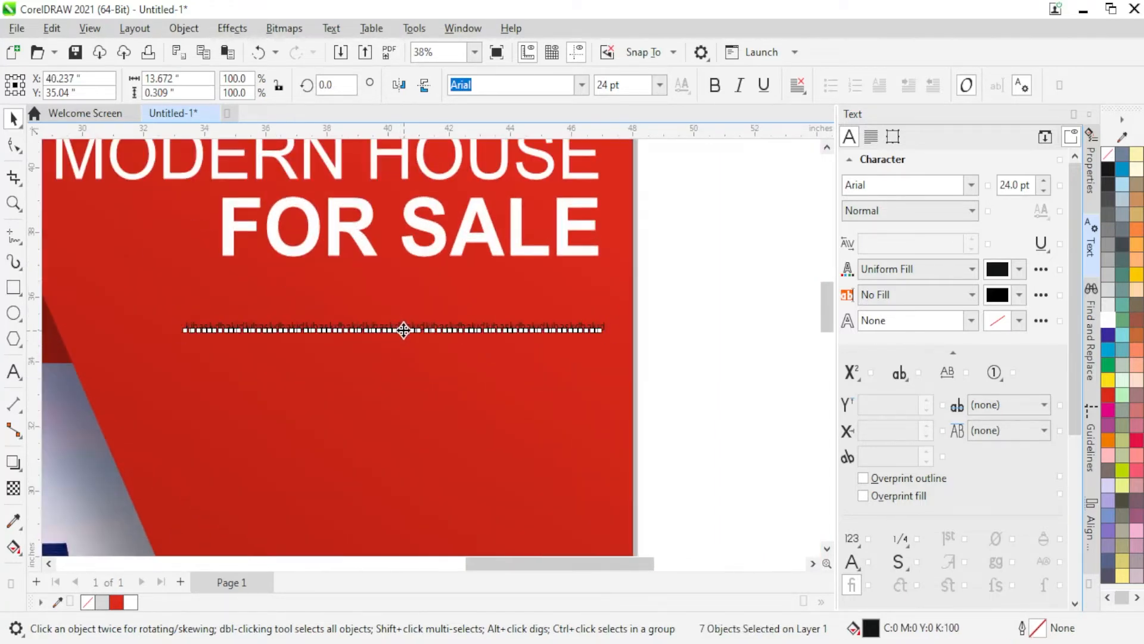
mouse_move(403, 329)
mouse_down()
mouse_move(401, 355)
mouse_move(406, 343)
mouse_up()
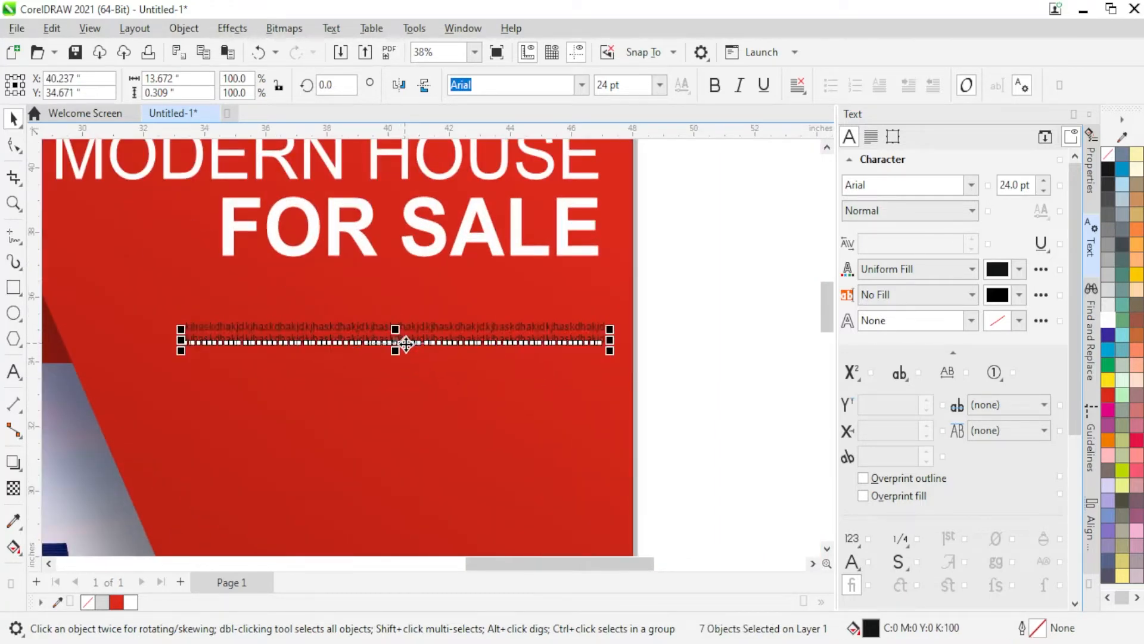
scroll(410, 348, up, 2)
scroll(414, 353, down, 2)
key(ctrl+r)
key(ctrl+r)
key(ctrl+r)
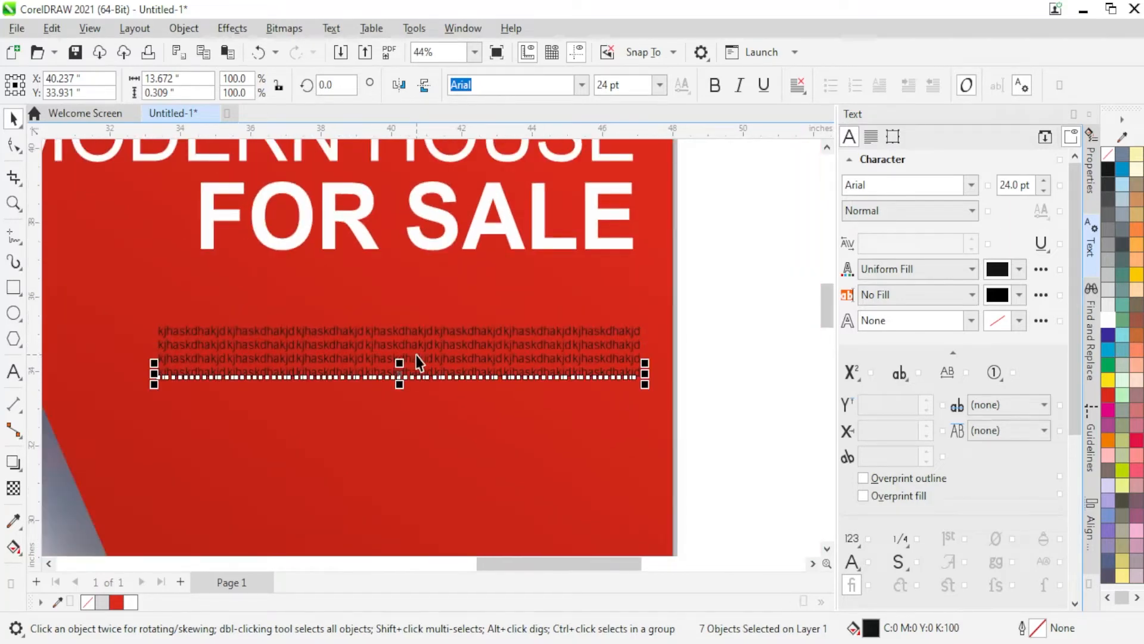
Fill all the text in the five-line placeholder block with white.
scroll(555, 366, down, 2)
drag(698, 324, 137, 500)
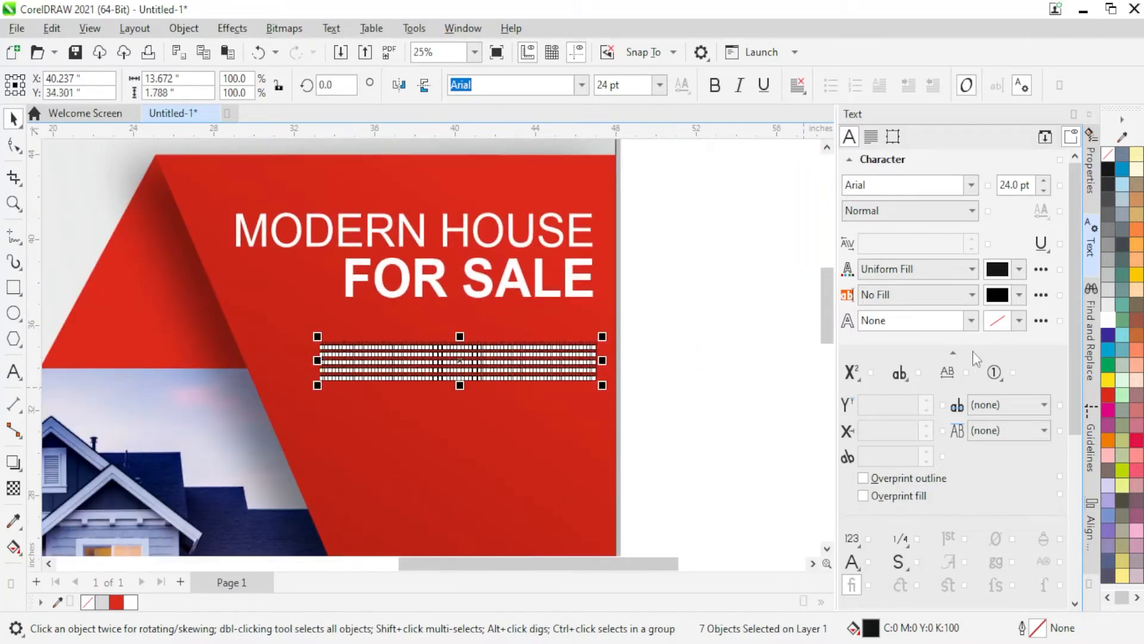
click(1109, 320)
click(655, 347)
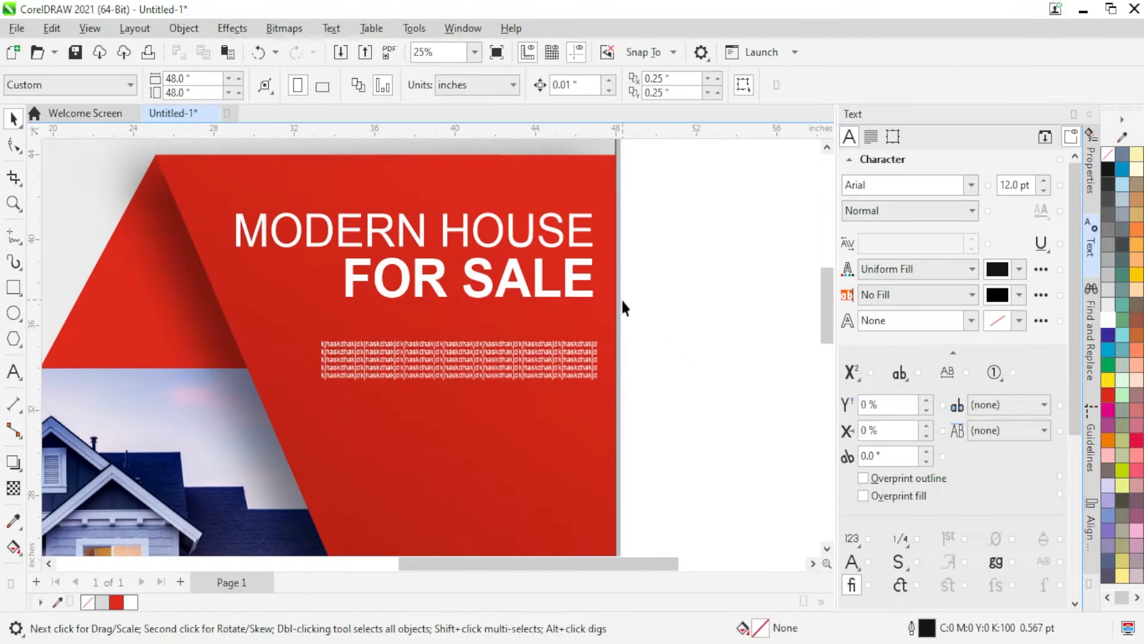
key(space)
drag(316, 426, 300, 422)
key(ctrl+z)
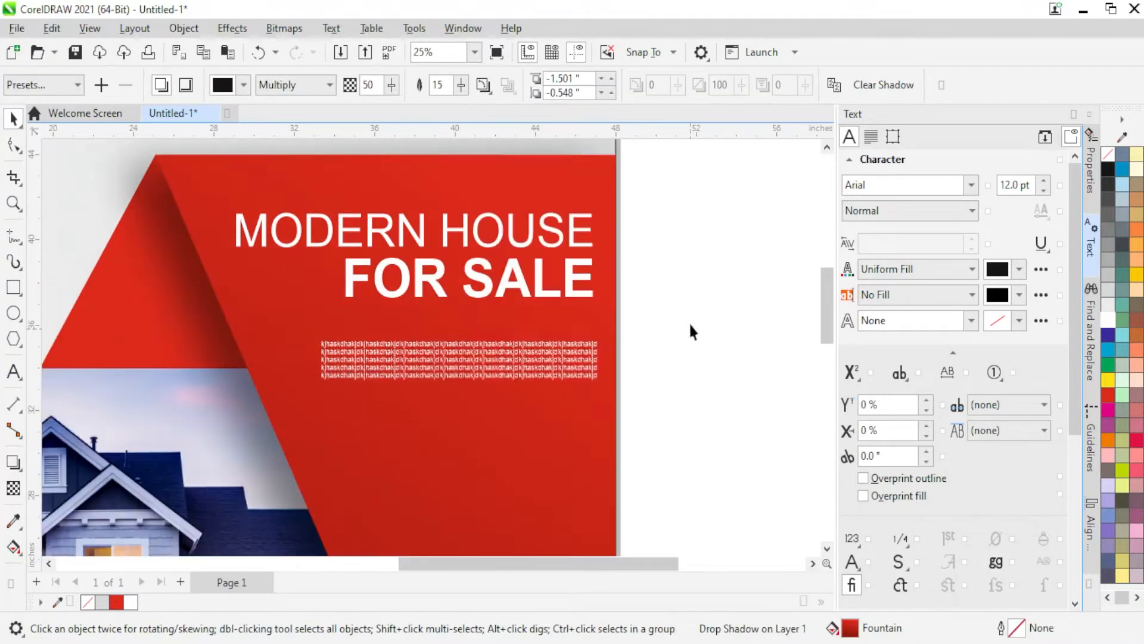
Enlarge the placeholder text block to about 15.3 inches wide, keeping it below the "FOR SALE" headline.
drag(689, 322, 289, 400)
drag(604, 391, 612, 399)
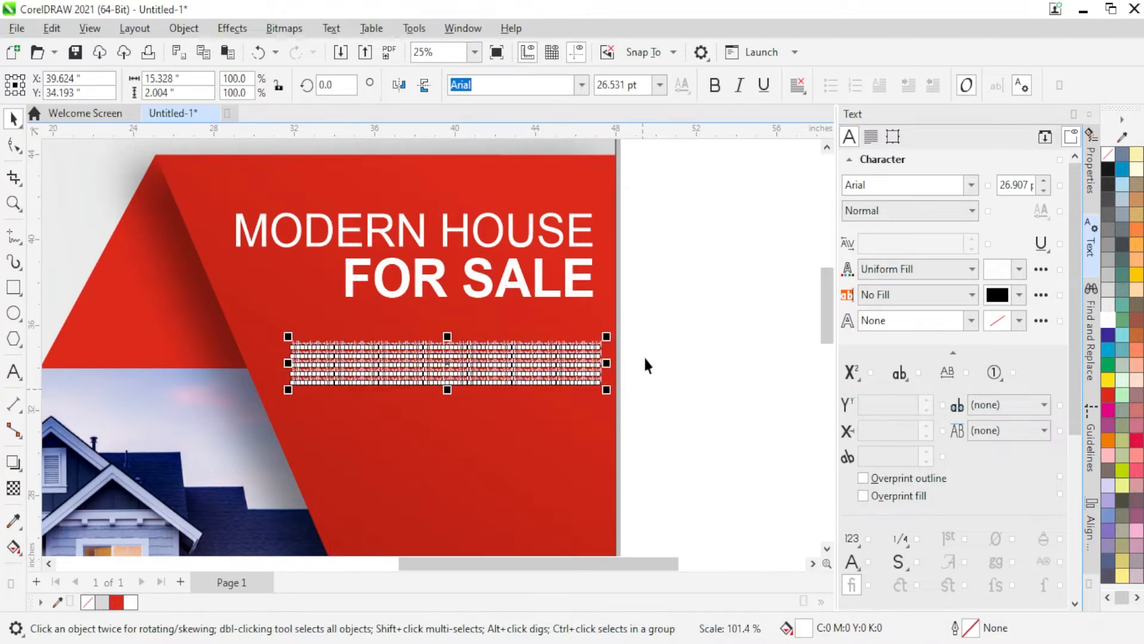
click(667, 335)
scroll(672, 396, down, 1)
scroll(619, 394, up, 2)
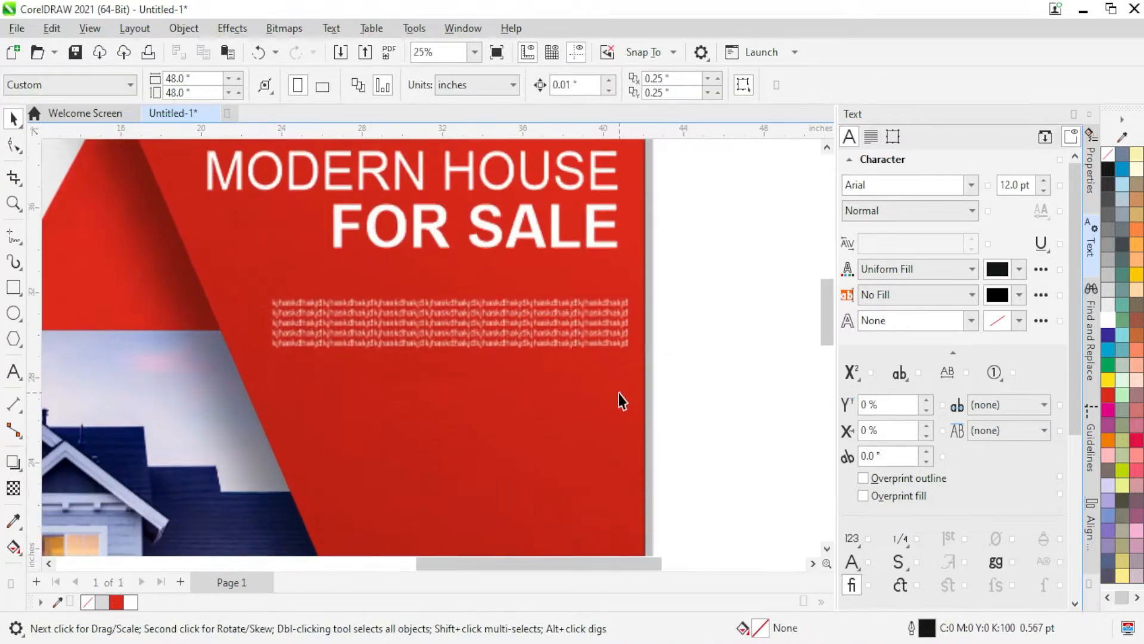
Copy one placeholder text object below the block and change its wording to "Price Starts From".
drag(538, 338, 544, 403)
double_click(490, 410)
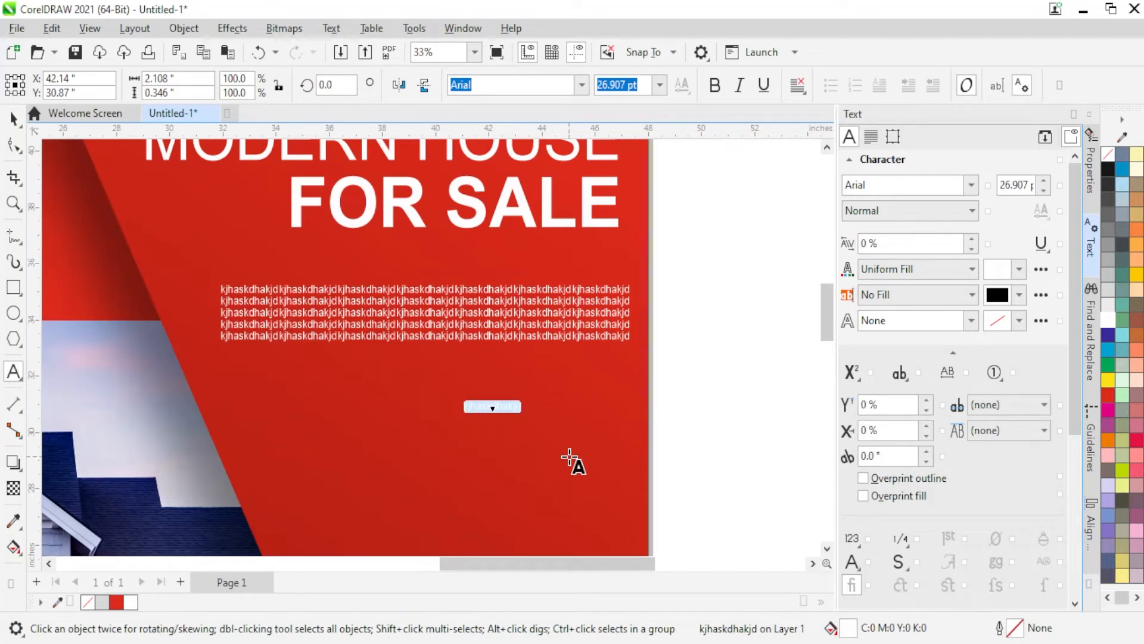
text(Price Star)
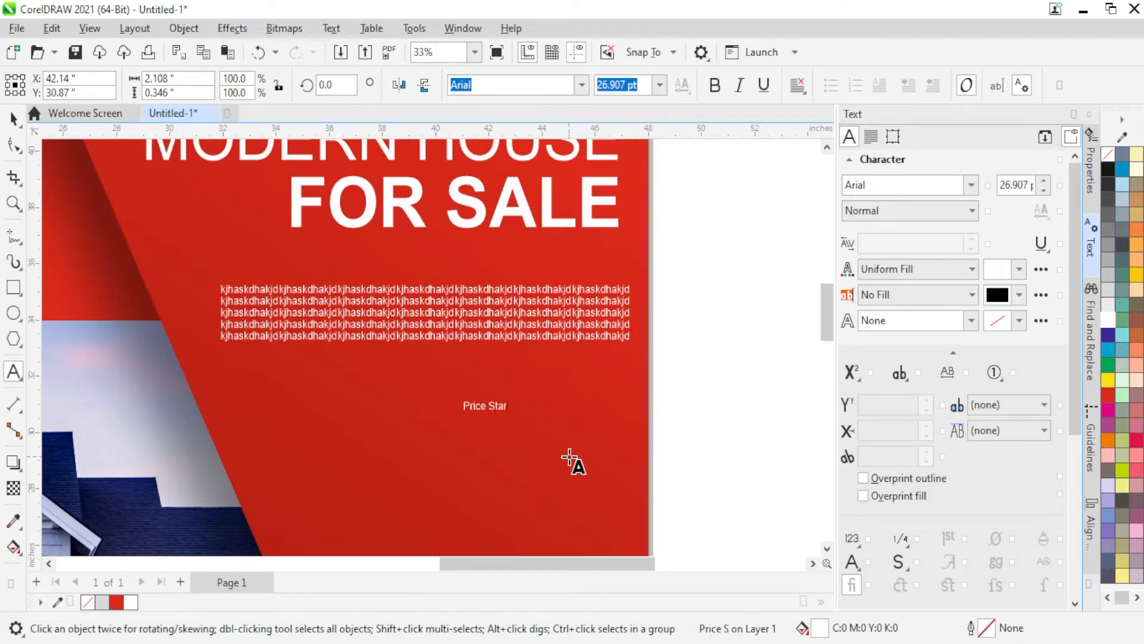
text(ts From)
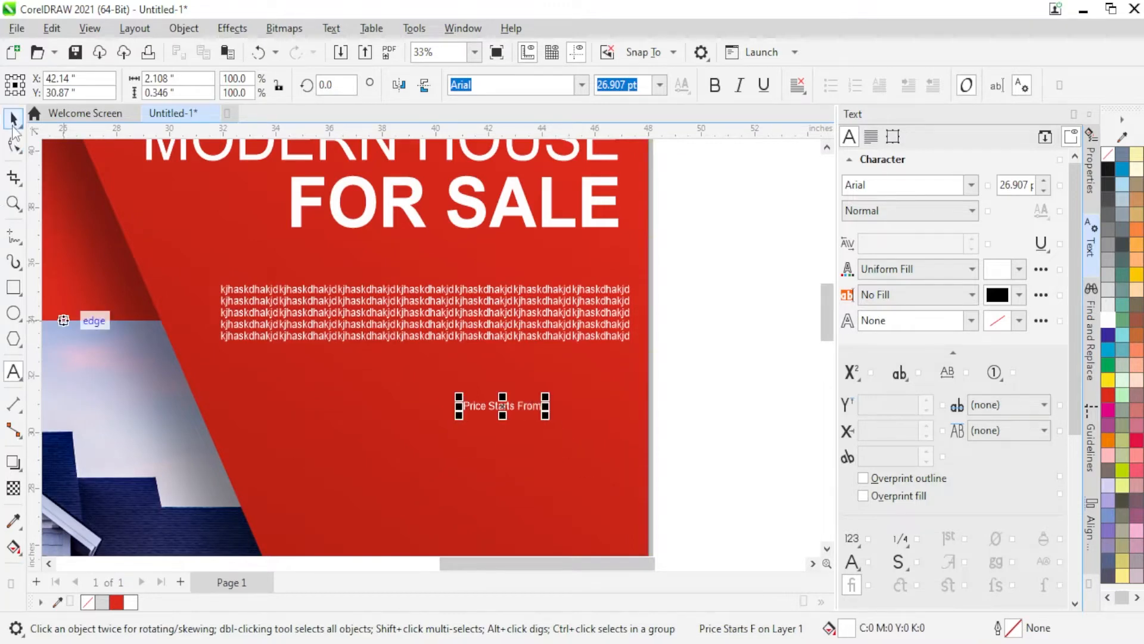
scroll(511, 447, up, 1)
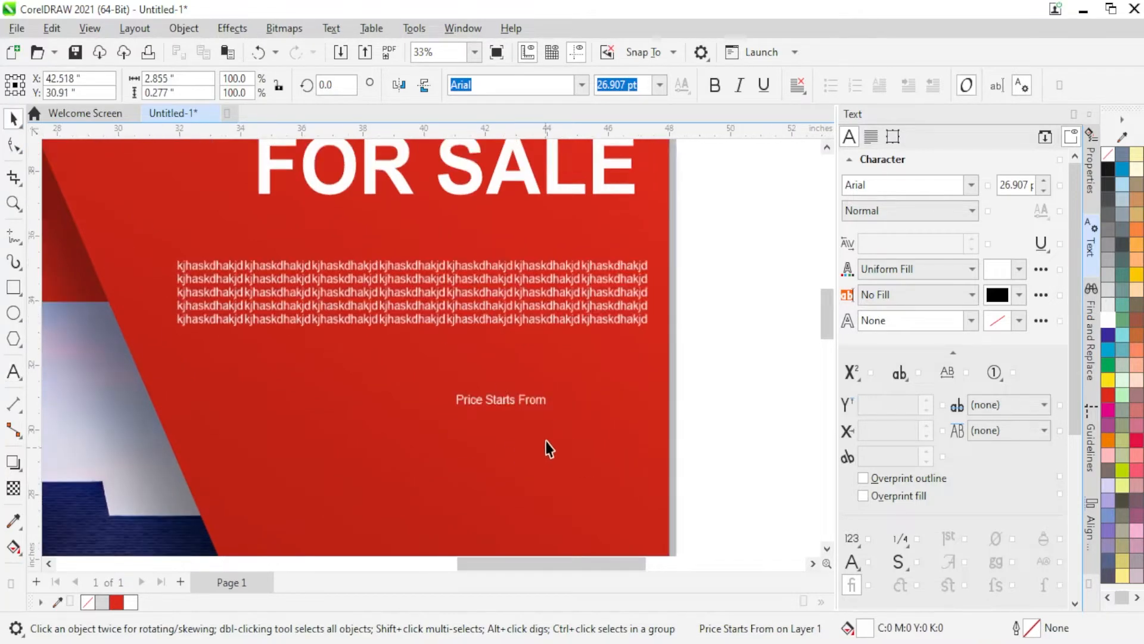
Enlarge the "Price Starts From" text to about 58.8 pt, set it in bold all caps and shift it left.
drag(552, 414, 492, 415)
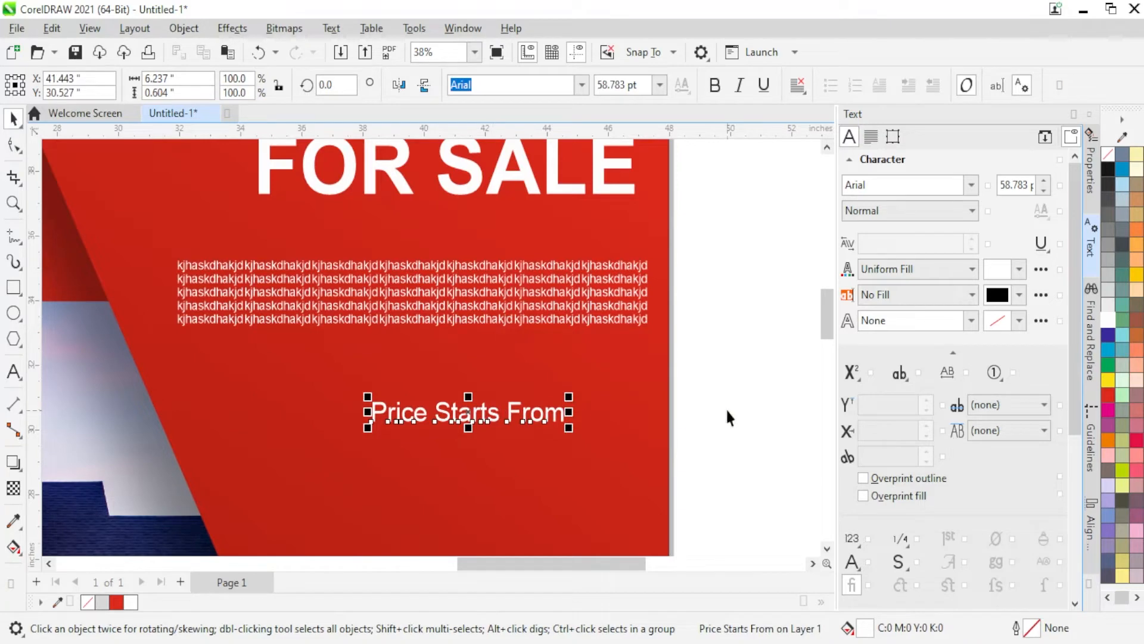
click(900, 375)
click(921, 414)
drag(487, 424, 421, 424)
click(909, 210)
click(877, 247)
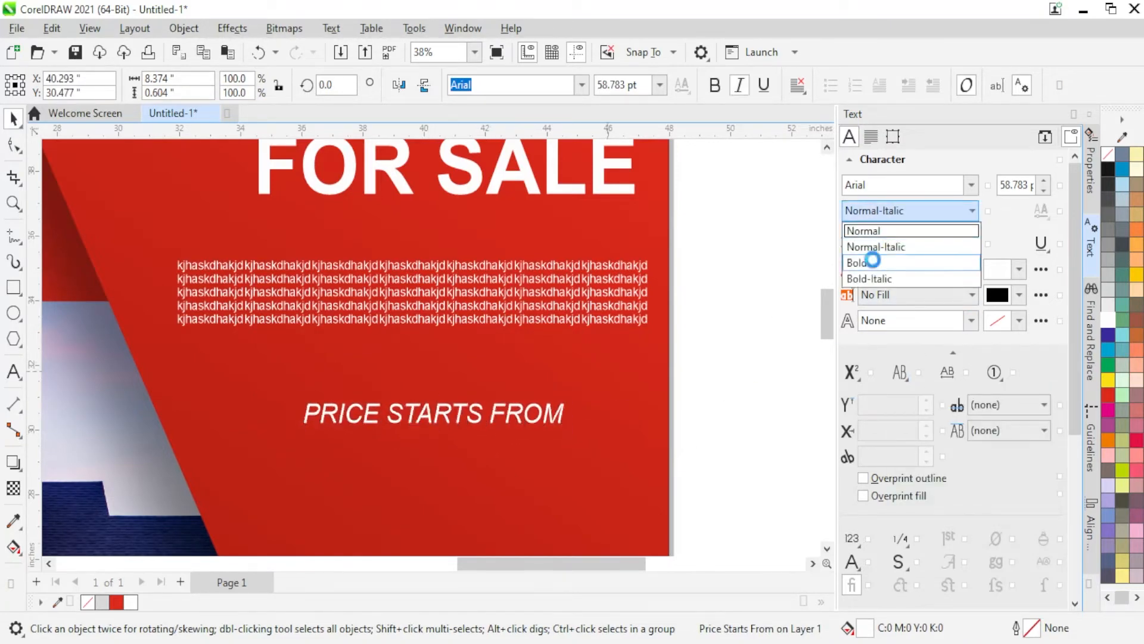
click(873, 260)
scroll(424, 326, down, 1)
scroll(435, 490, up, 2)
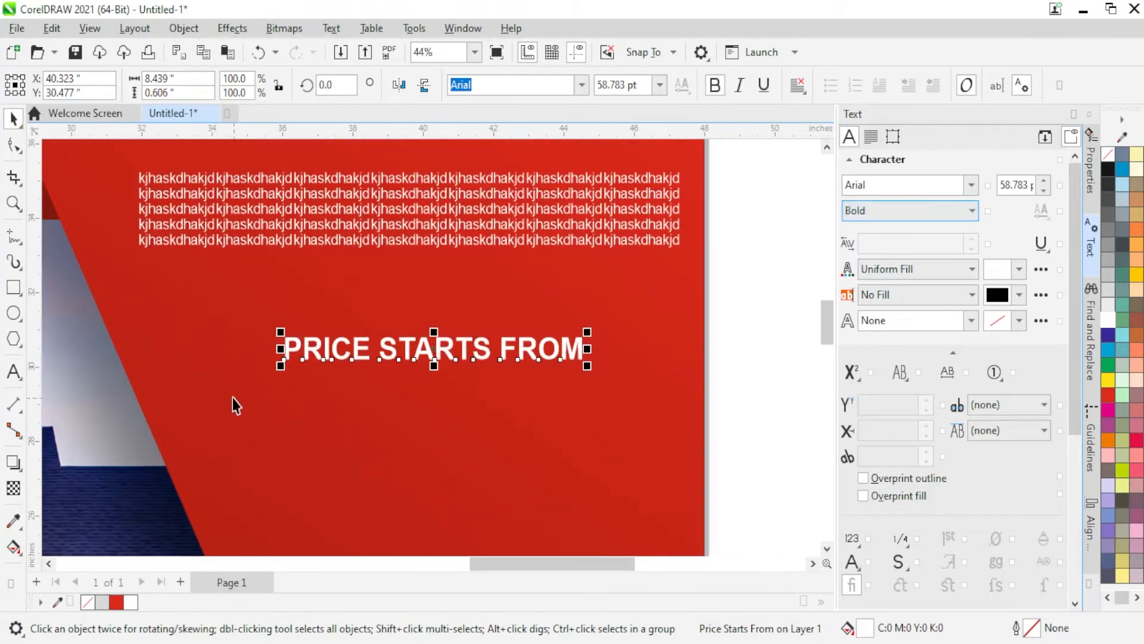
Draw a rectangle about 11.5 by 2.5 inches whose upper edge runs through the middle of the "PRICE STARTS FROM" text.
key(F6)
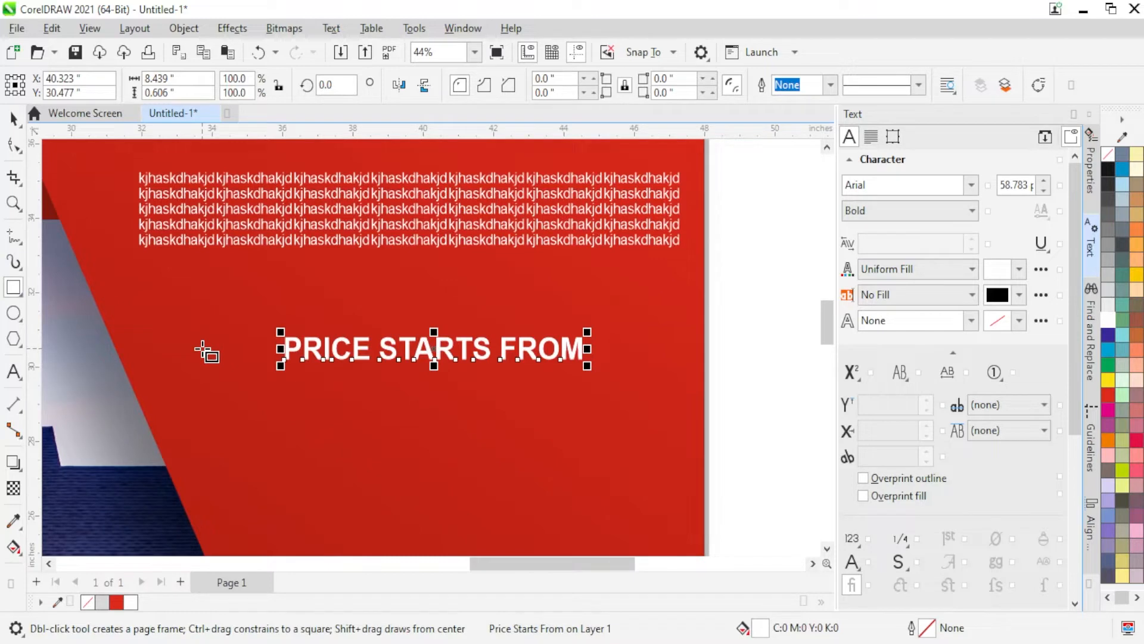
scroll(208, 351, down, 1)
scroll(423, 403, up, 1)
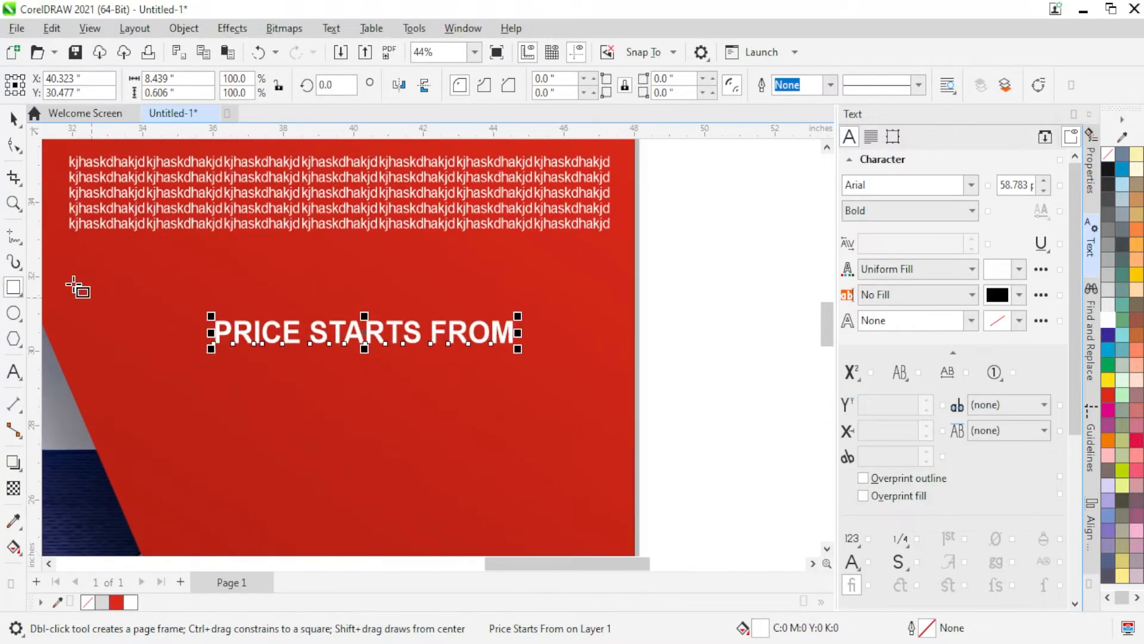
click(14, 238)
scroll(197, 440, up, 2)
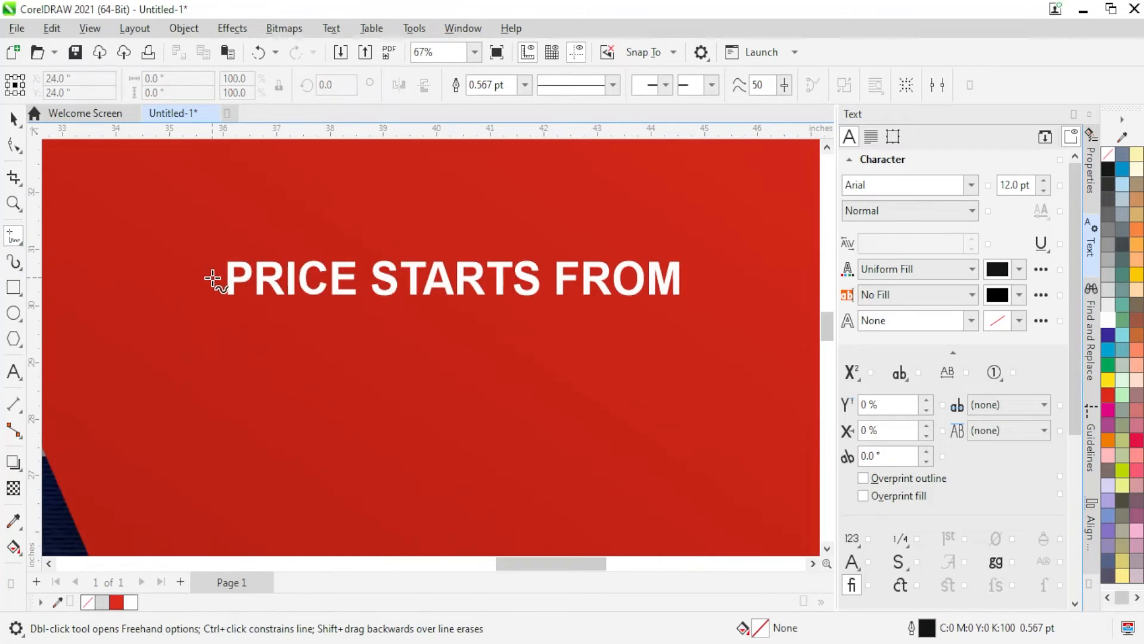
click(14, 291)
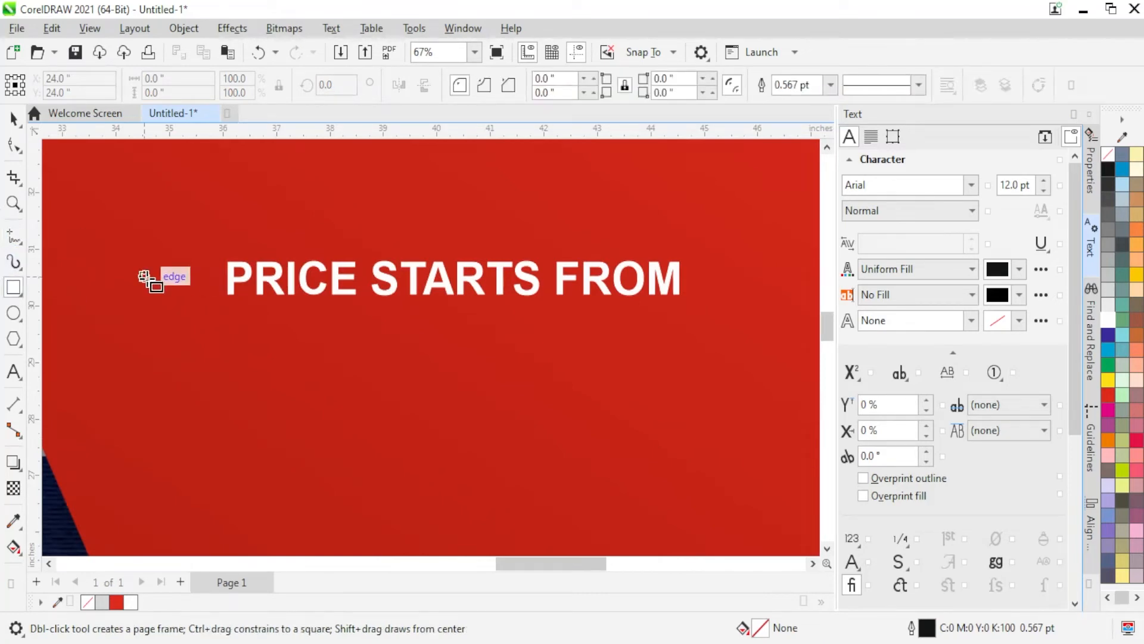
drag(144, 277, 759, 418)
key(space)
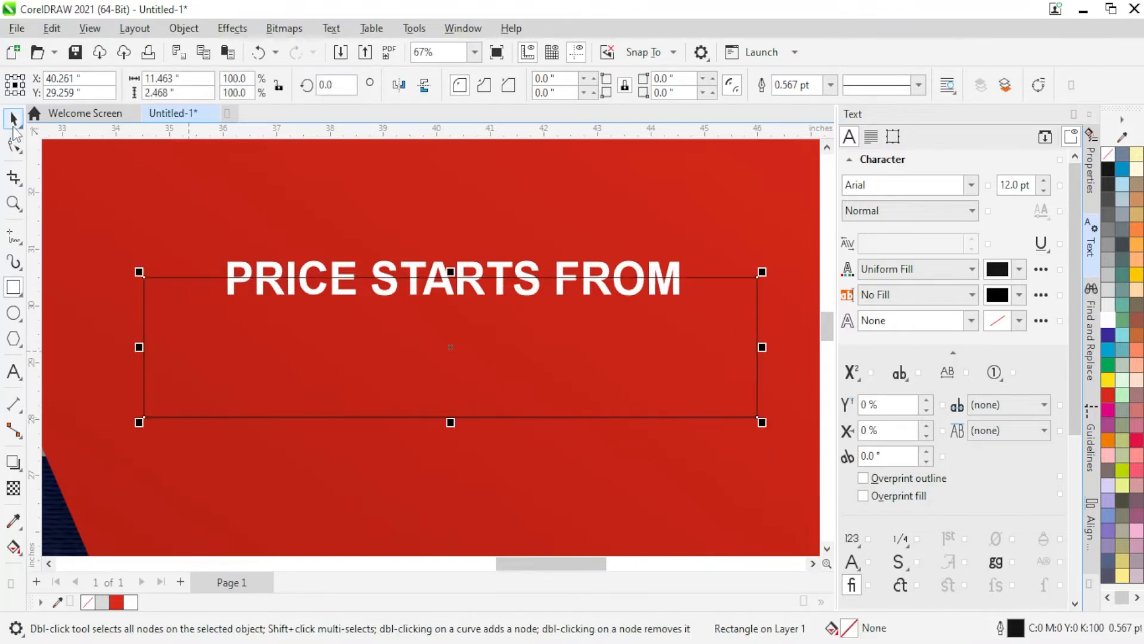
Centre the rectangle horizontally on the "PRICE STARTS FROM" text.
shift+click(244, 273)
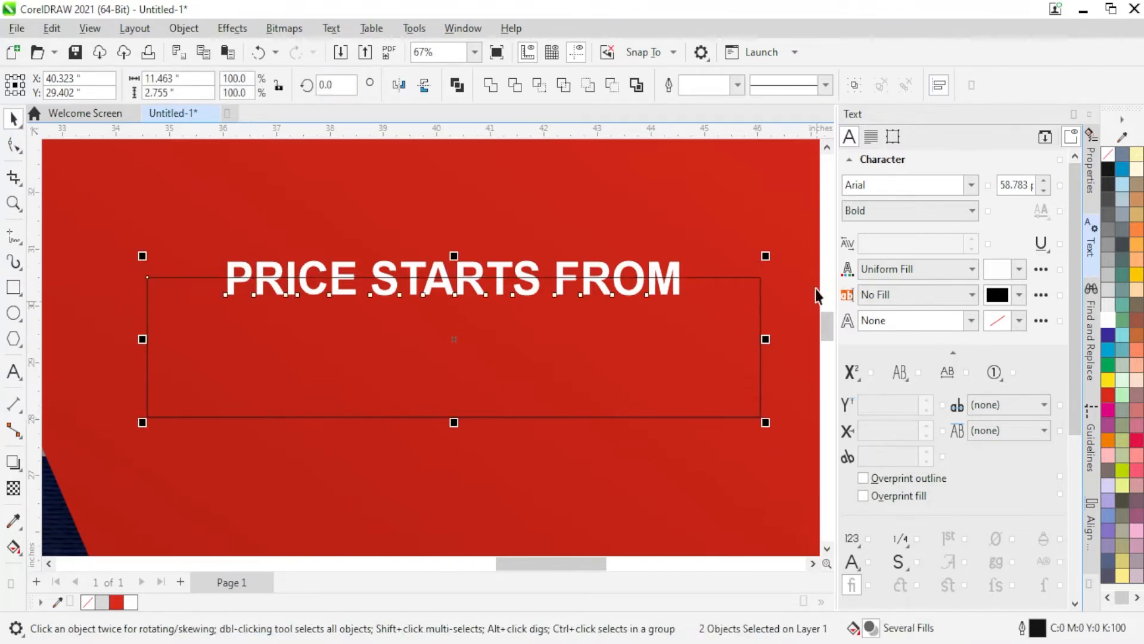
click(739, 451)
scroll(352, 342, down, 1)
alt+click(561, 368)
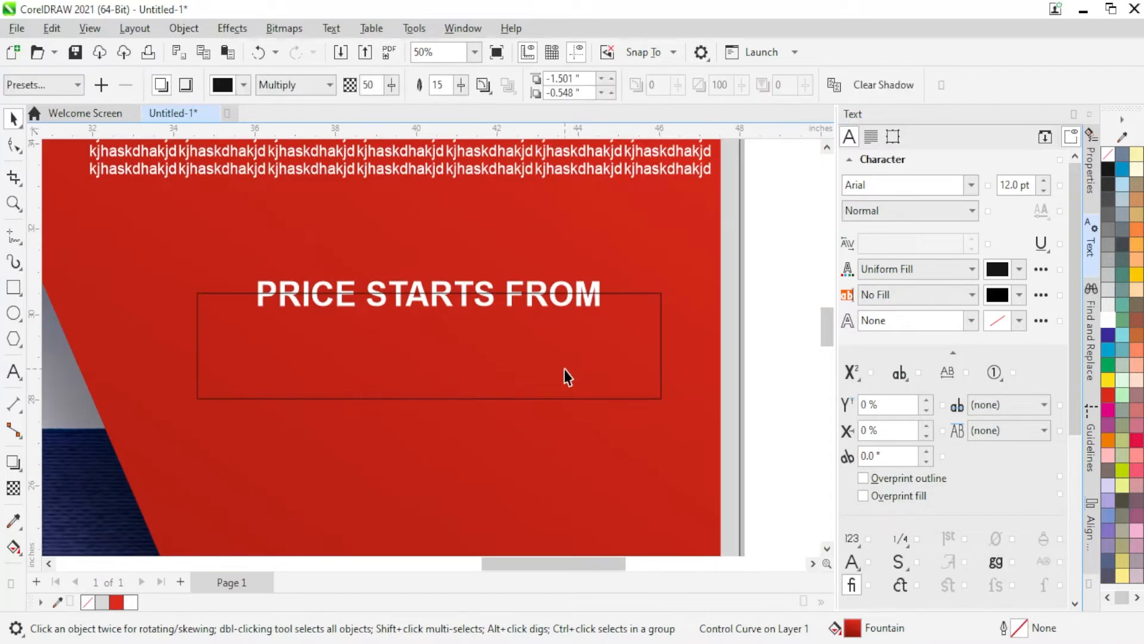
Align the large red headline panel to the right edge of the grey page background.
alt+click(560, 369)
scroll(560, 369, down, 2)
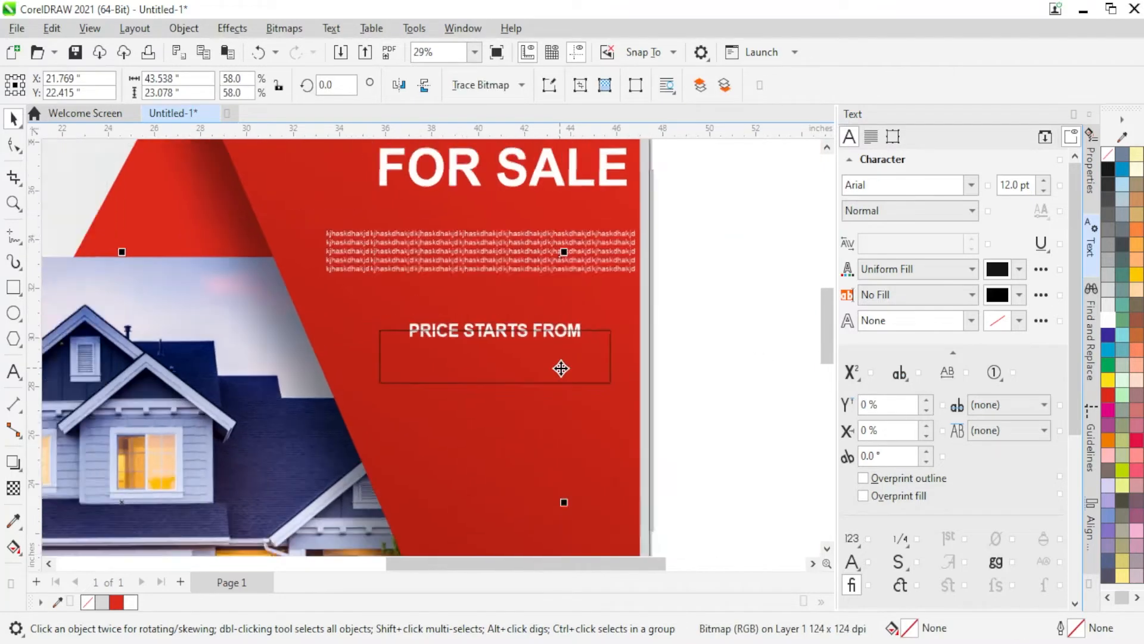
scroll(713, 317, down, 1)
click(614, 447)
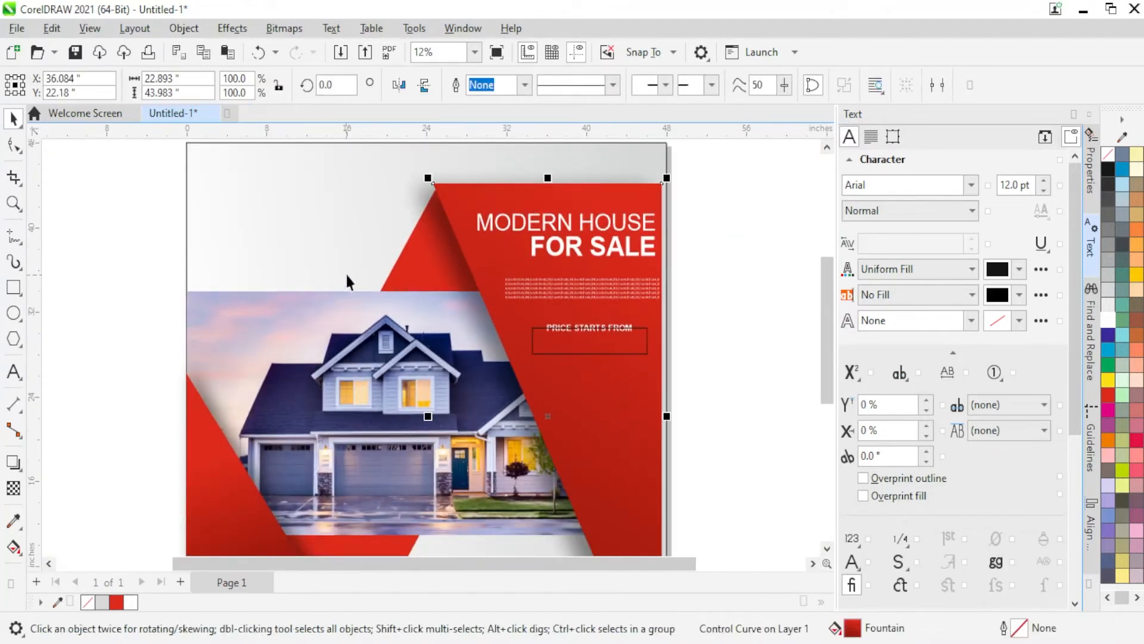
shift+click(341, 241)
key(r)
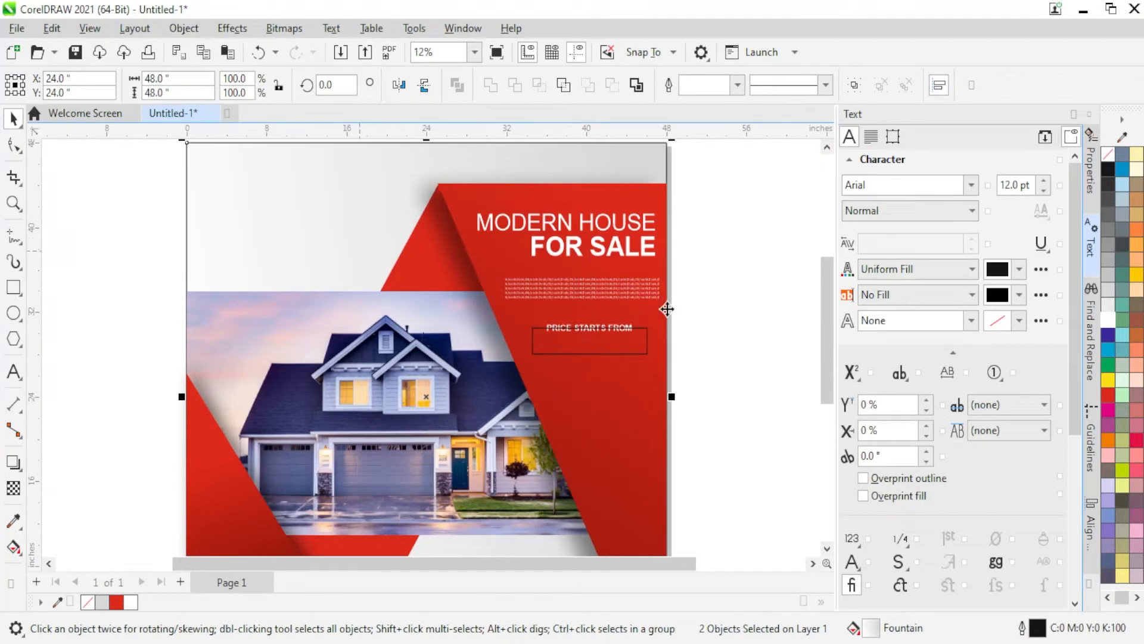
click(740, 291)
Move the dark red triangle from the page's lower-left corner out onto the empty area beside the page.
scroll(476, 211, up, 3)
scroll(360, 246, down, 1)
click(360, 237)
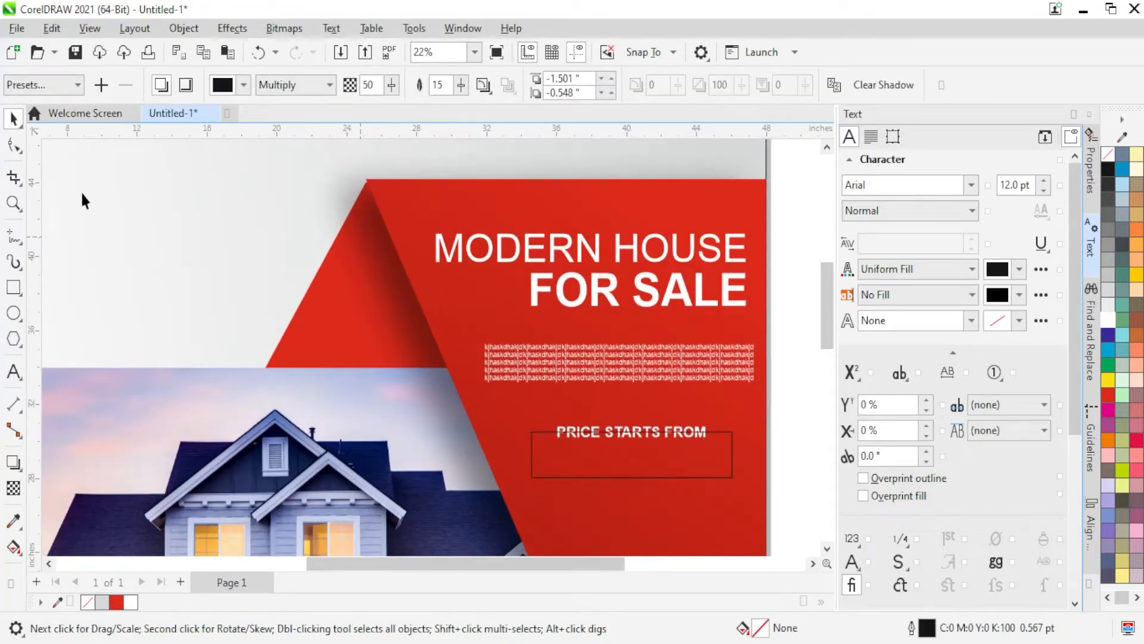
key(F10)
scroll(373, 170, up, 2)
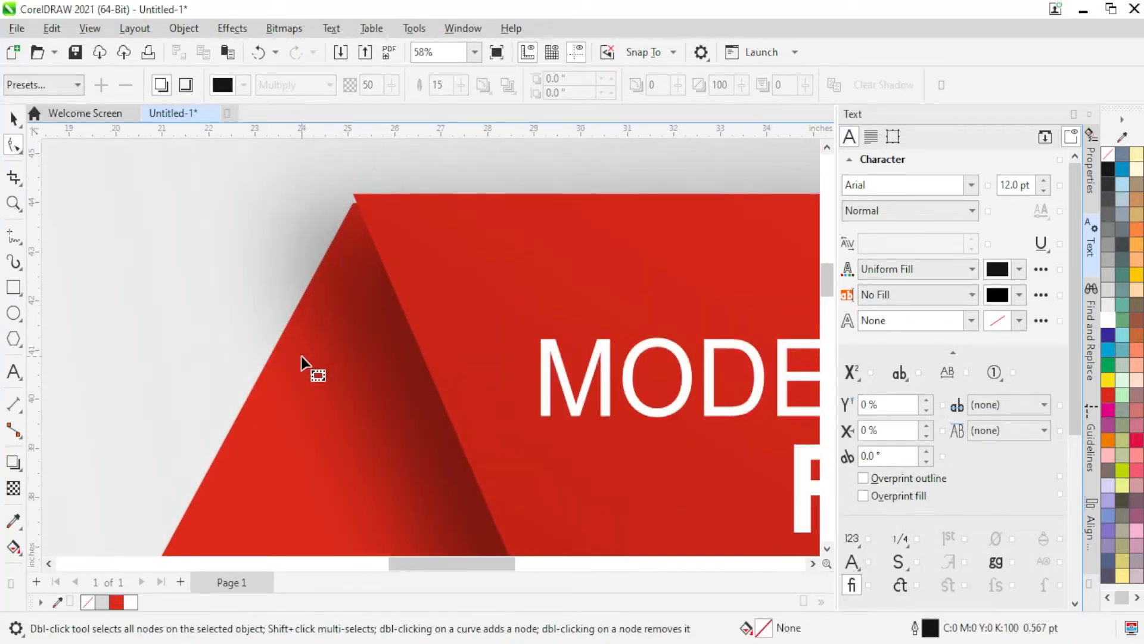
scroll(353, 307, down, 3)
click(14, 119)
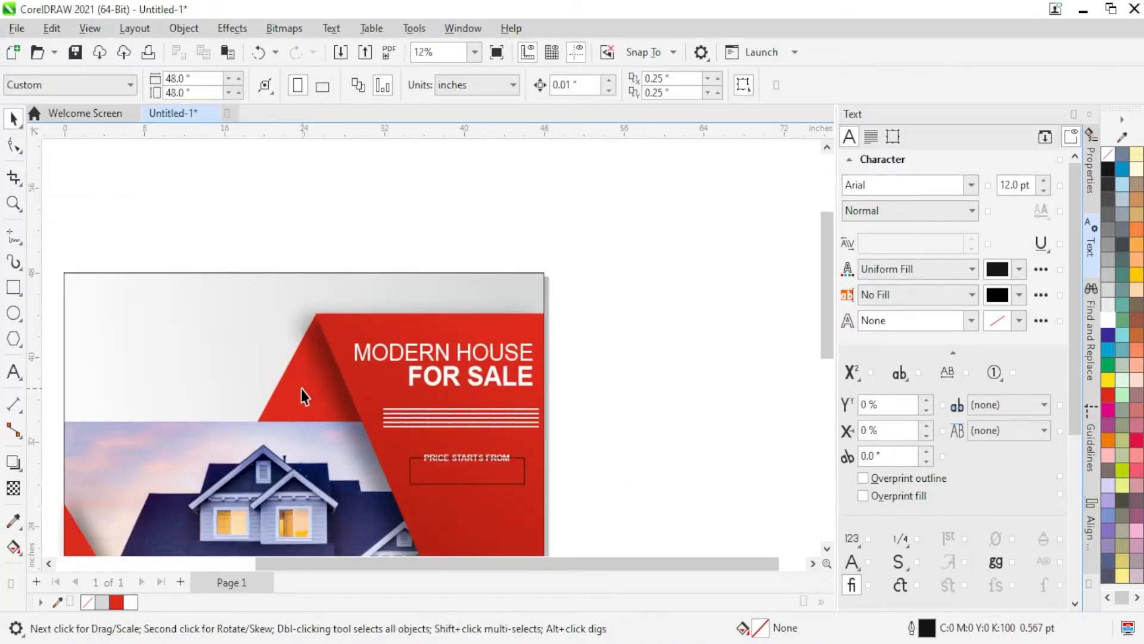
click(301, 388)
scroll(438, 257, down, 1)
scroll(404, 310, up, 1)
scroll(324, 337, down, 1)
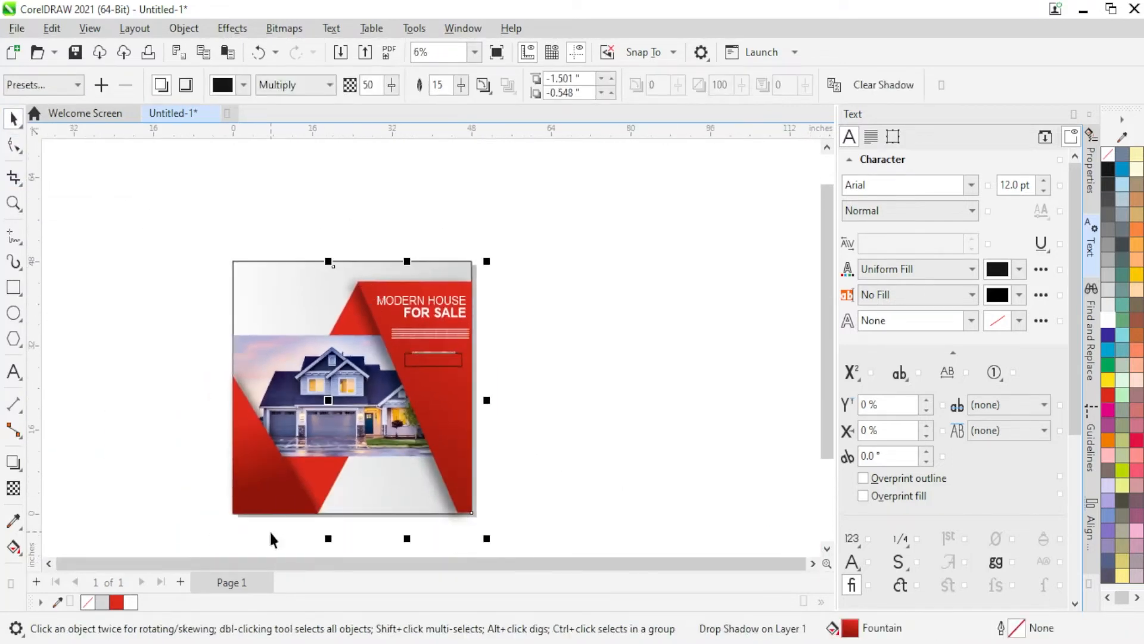
scroll(274, 539, up, 1)
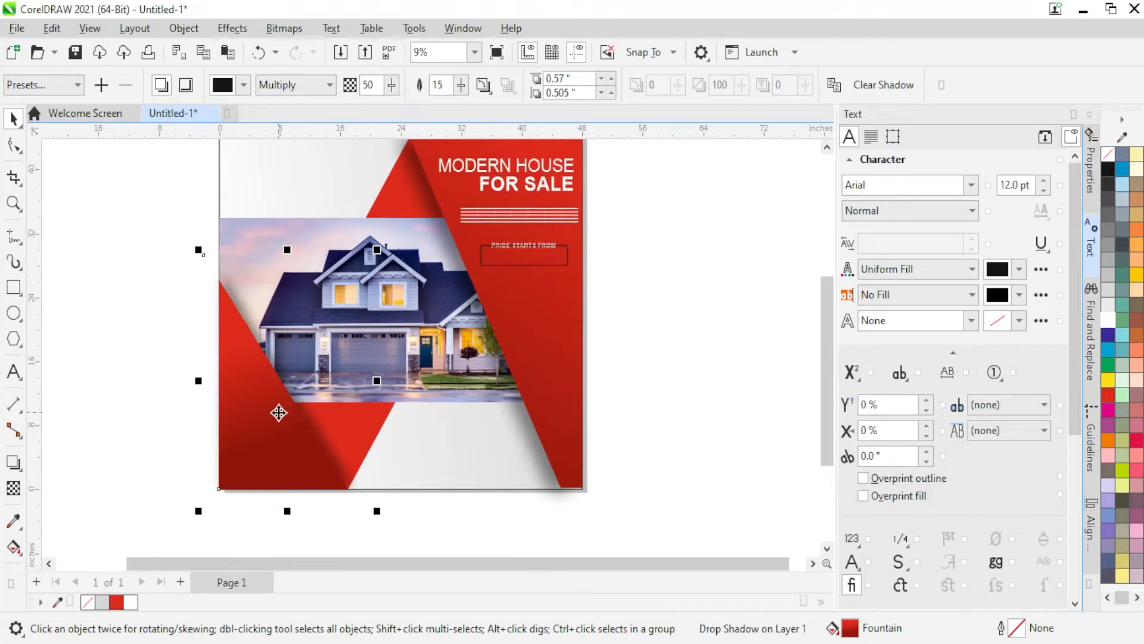
drag(280, 408, 84, 461)
Convert the red diagonal band to curves and raise its peak node to meet the headline panel's upper corner.
click(281, 447)
scroll(280, 445, down, 1)
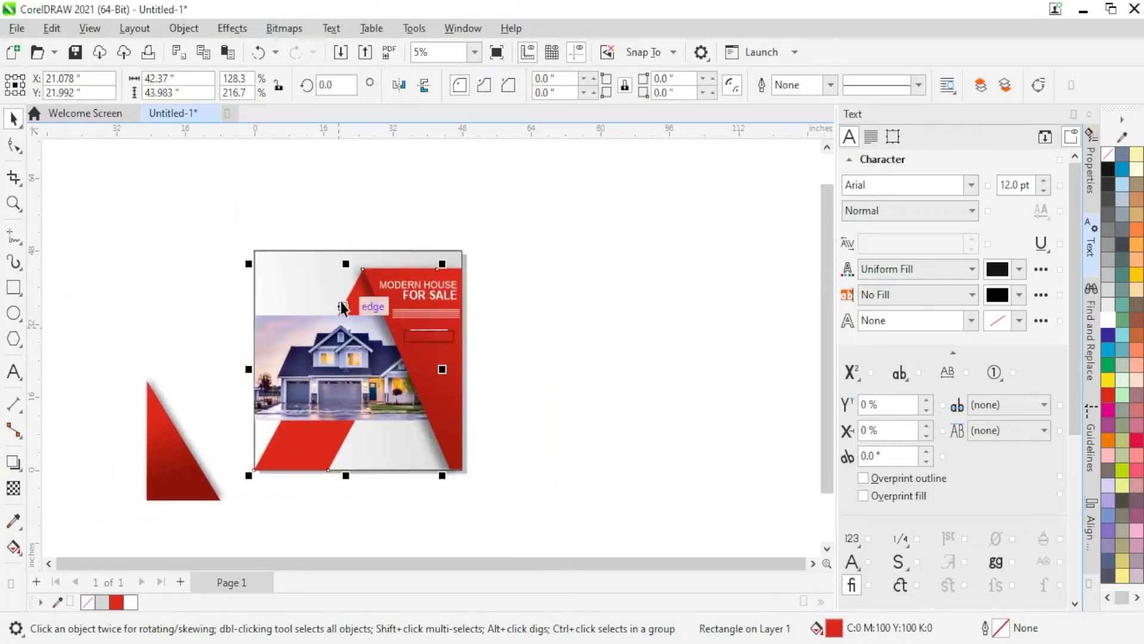
scroll(387, 226, up, 5)
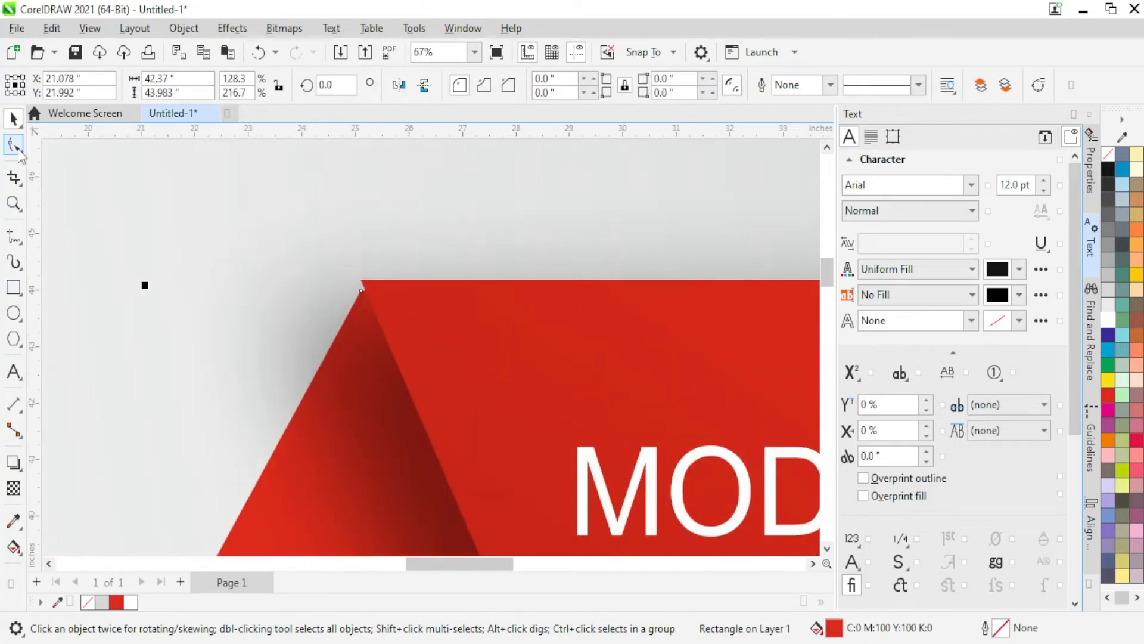
click(17, 149)
scroll(352, 286, up, 2)
key(ctrl+q)
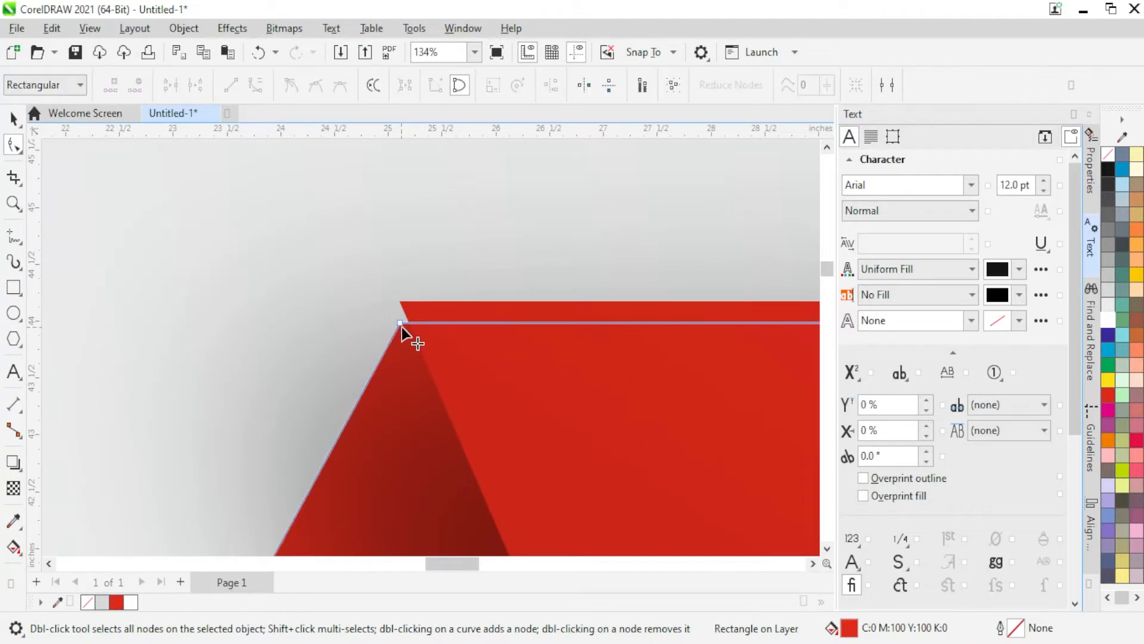
drag(400, 327, 400, 303)
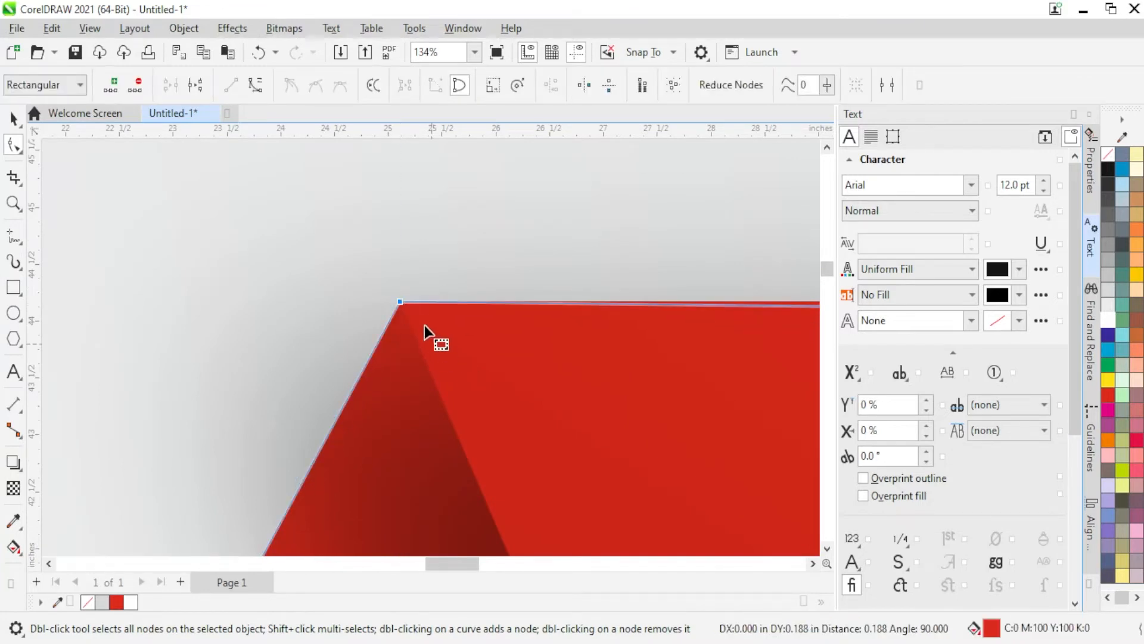
scroll(424, 326, down, 6)
Align the dark red triangle with the bottom and left edges of the red diagonal band.
scroll(424, 320, down, 2)
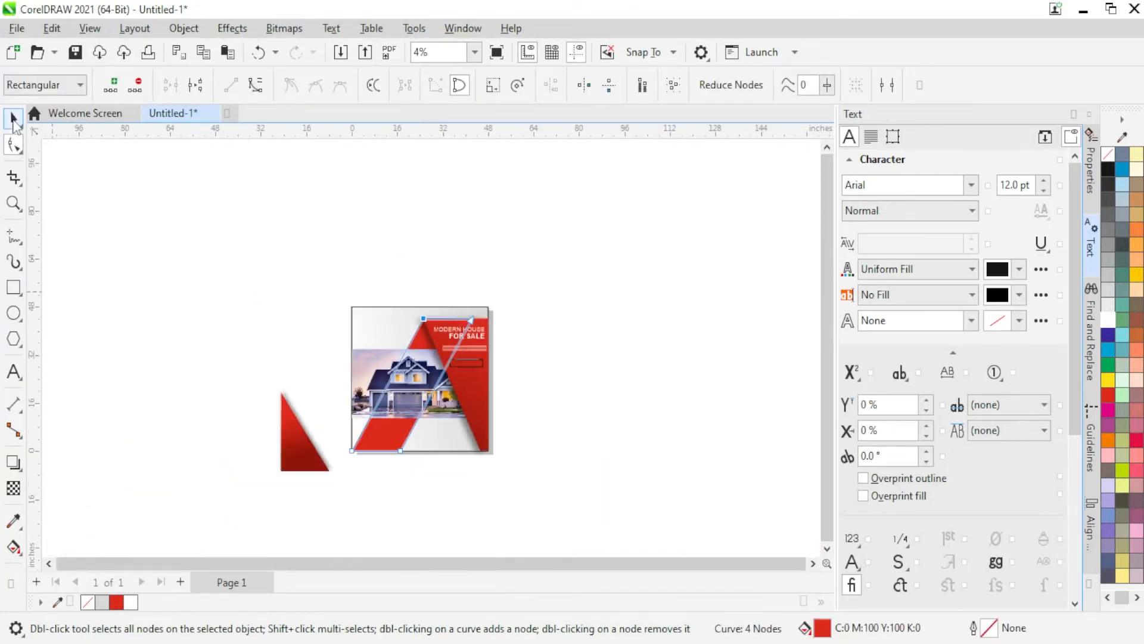
click(14, 119)
scroll(291, 462, up, 1)
click(332, 465)
shift+click(496, 416)
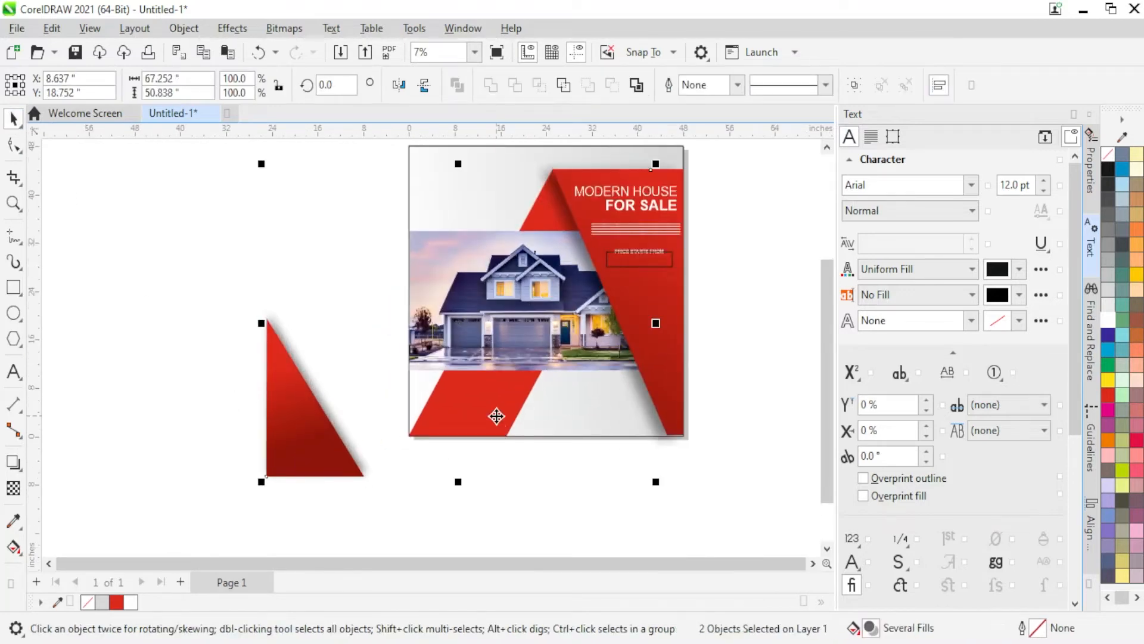
key(b)
key(l)
click(516, 498)
scroll(269, 406, down, 2)
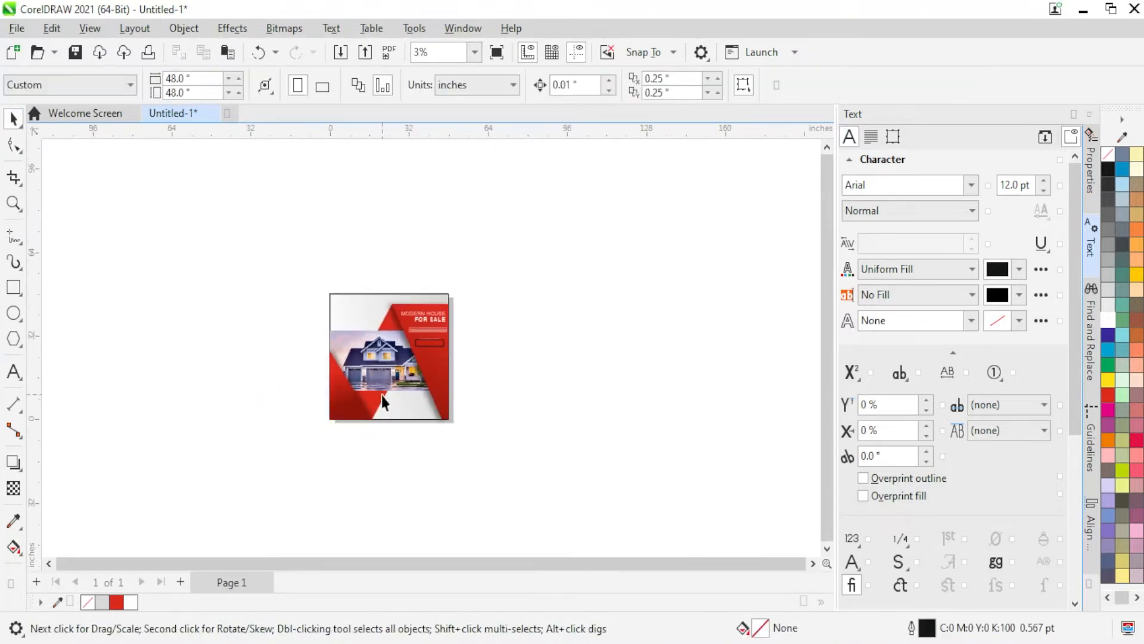
Give the rectangle around the price caption a white outline 7 pt wide.
scroll(463, 312, up, 5)
click(468, 334)
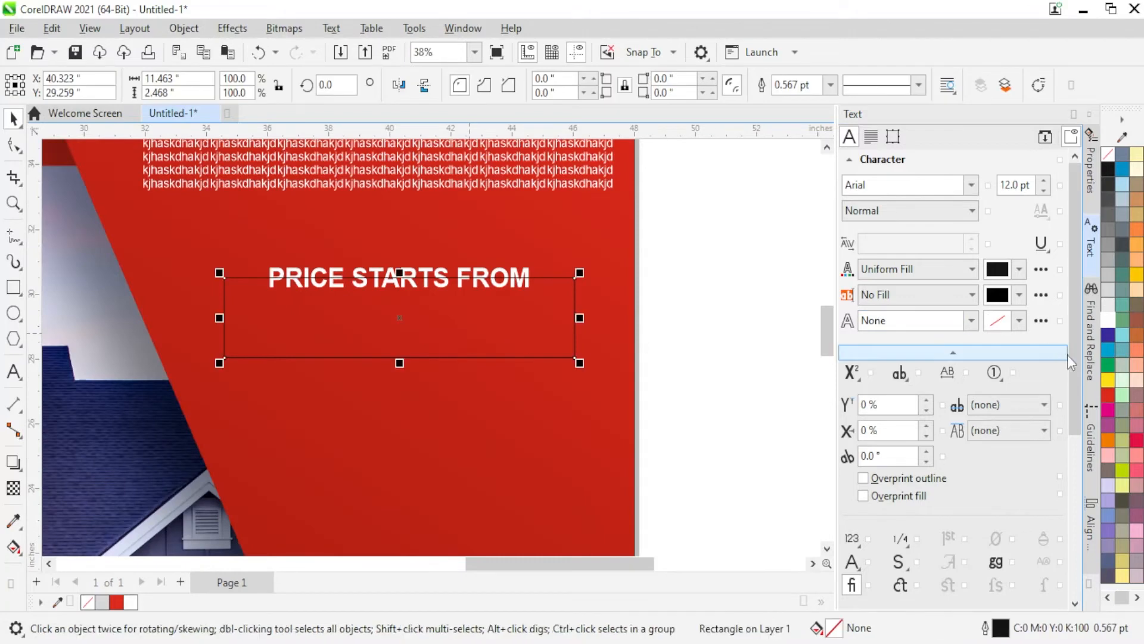
right_click(1109, 320)
click(1110, 328)
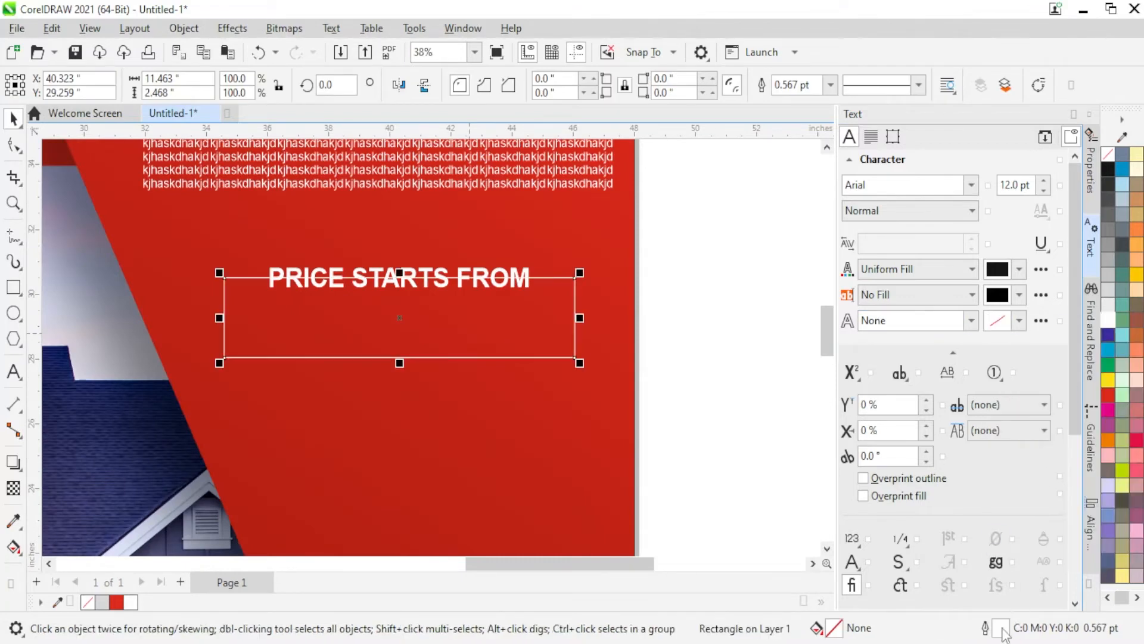
key(F12)
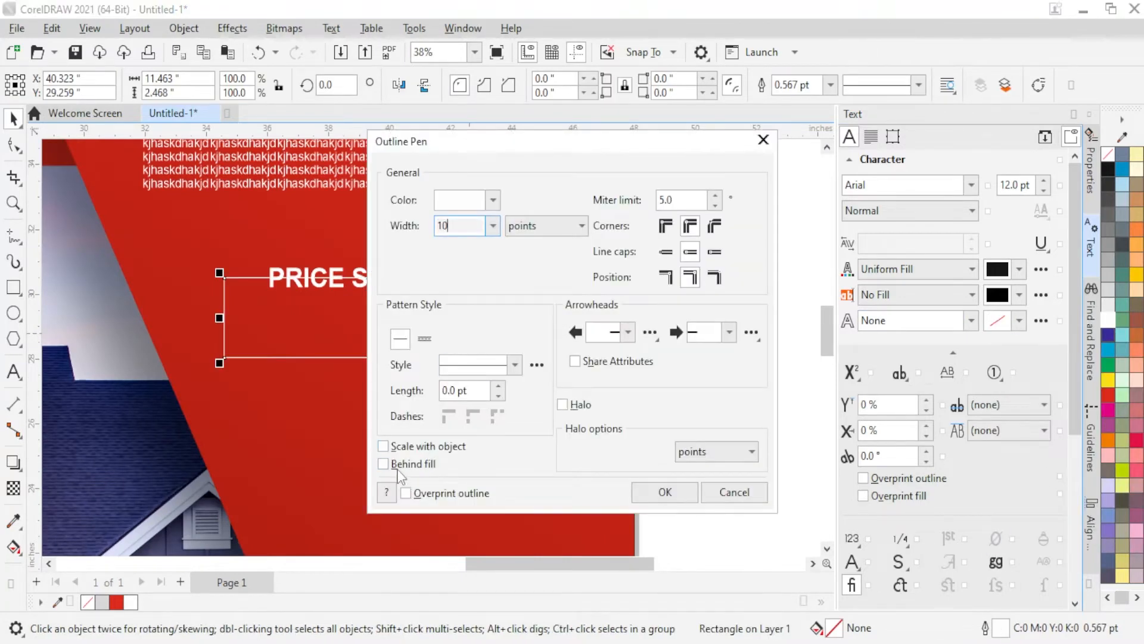
click(397, 468)
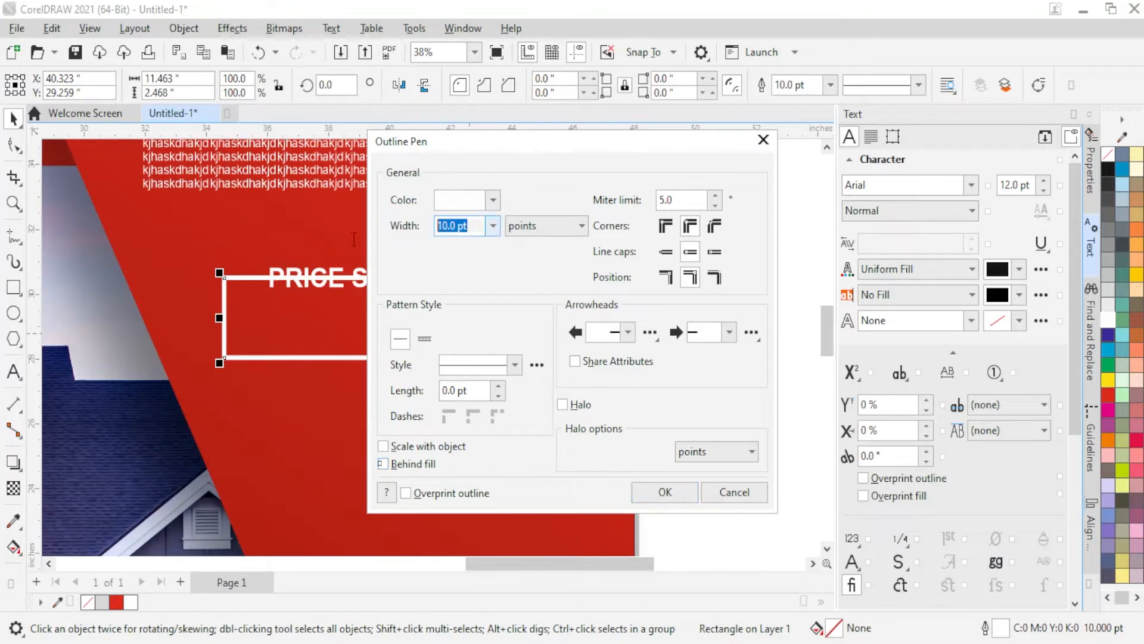
text(5)
click(666, 490)
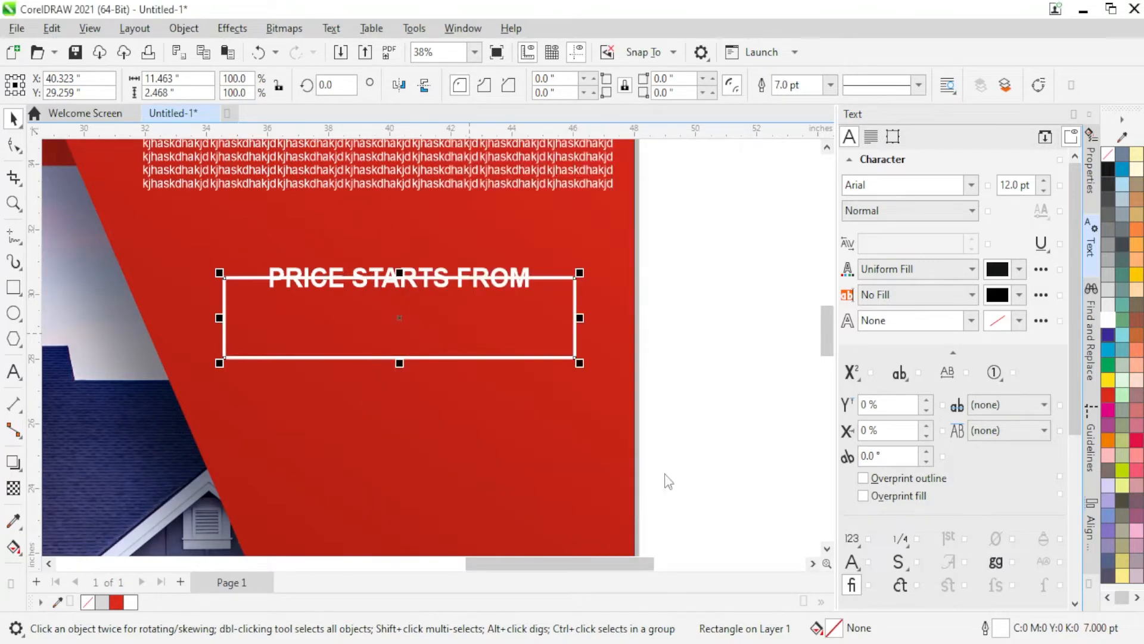
Draw a rectangle about 8.8 by 0.9 inches around "PRICE STARTS FROM" and centre it horizontally on the white frame.
scroll(412, 311, up, 5)
click(415, 325)
scroll(417, 324, down, 2)
scroll(289, 241, up, 2)
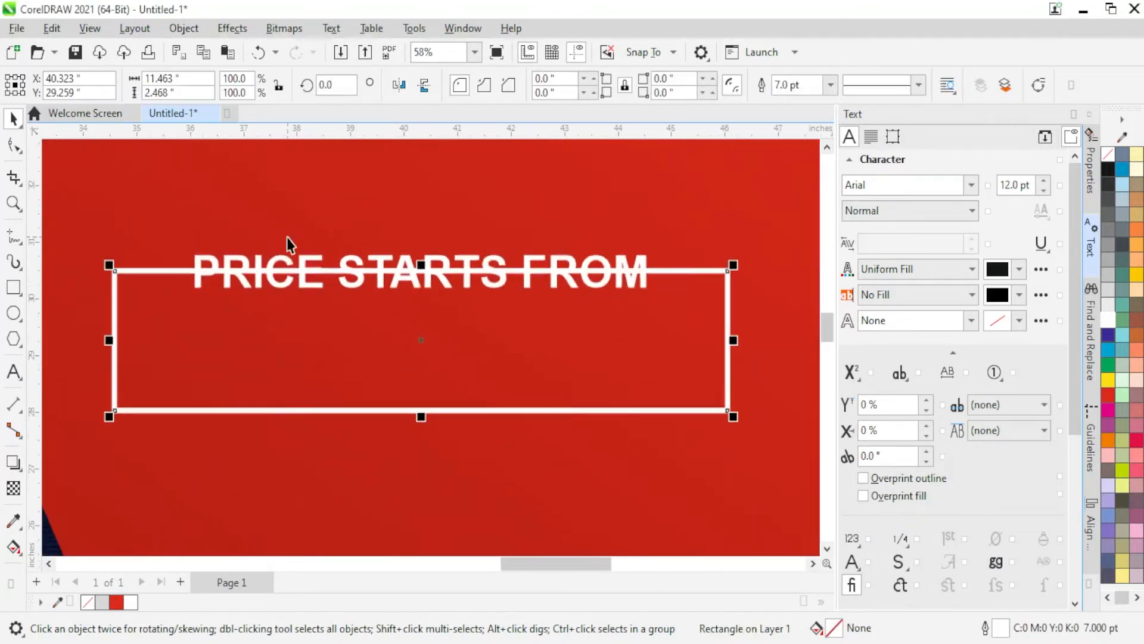
click(14, 287)
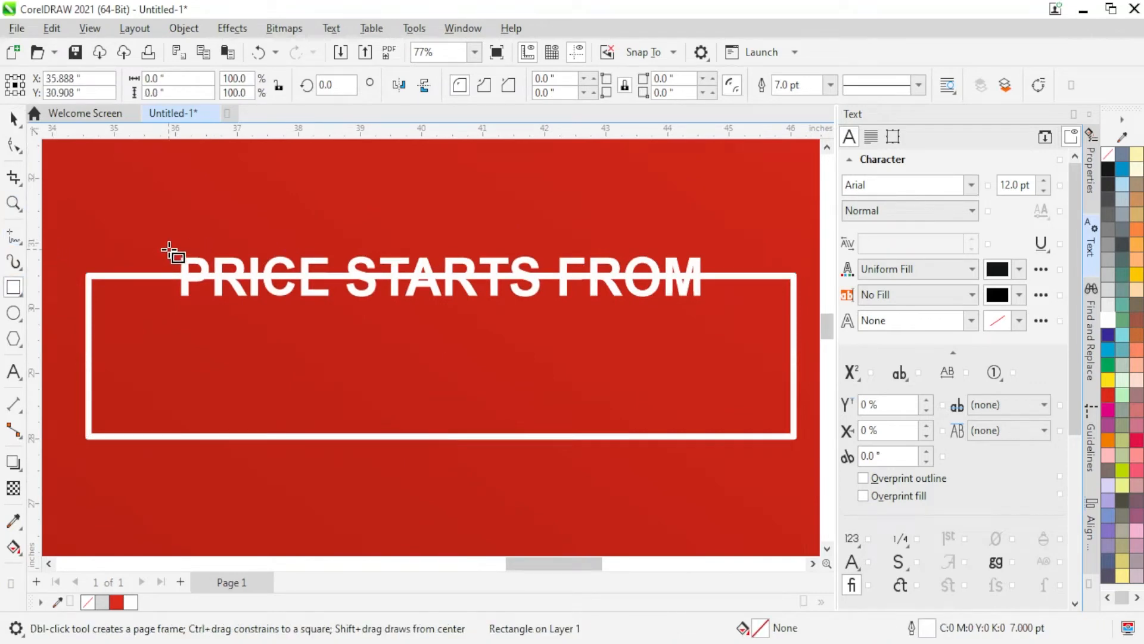
drag(168, 249, 713, 307)
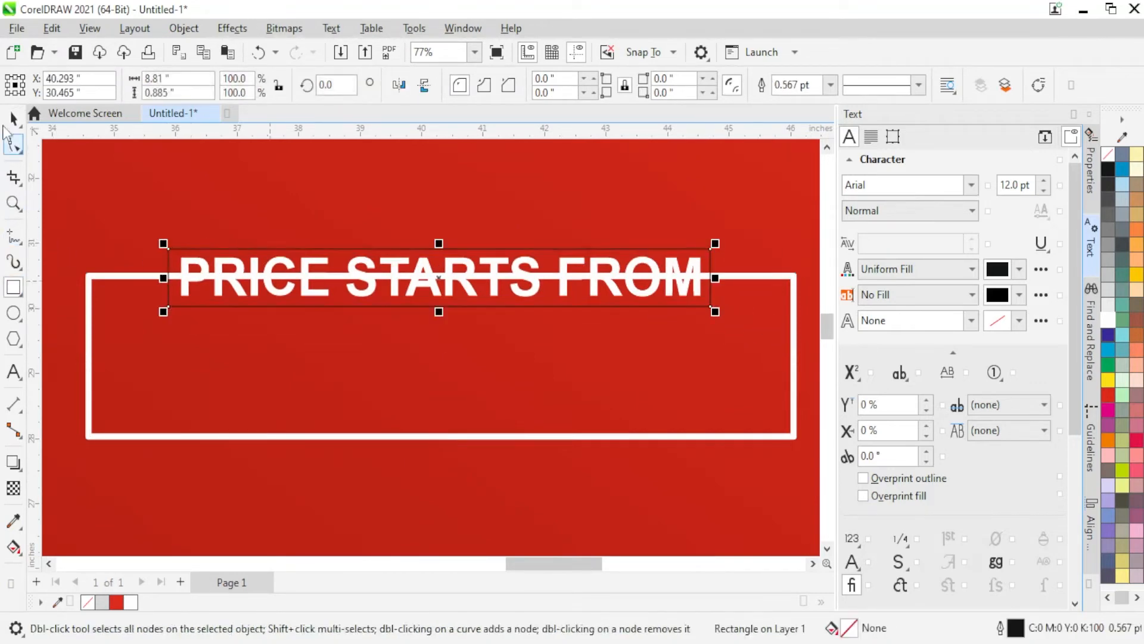
click(13, 119)
shift+click(159, 367)
scroll(236, 304, down, 2)
Try masking the frame line by filling the small rectangle red without an outline, and delete that rectangle.
click(528, 302)
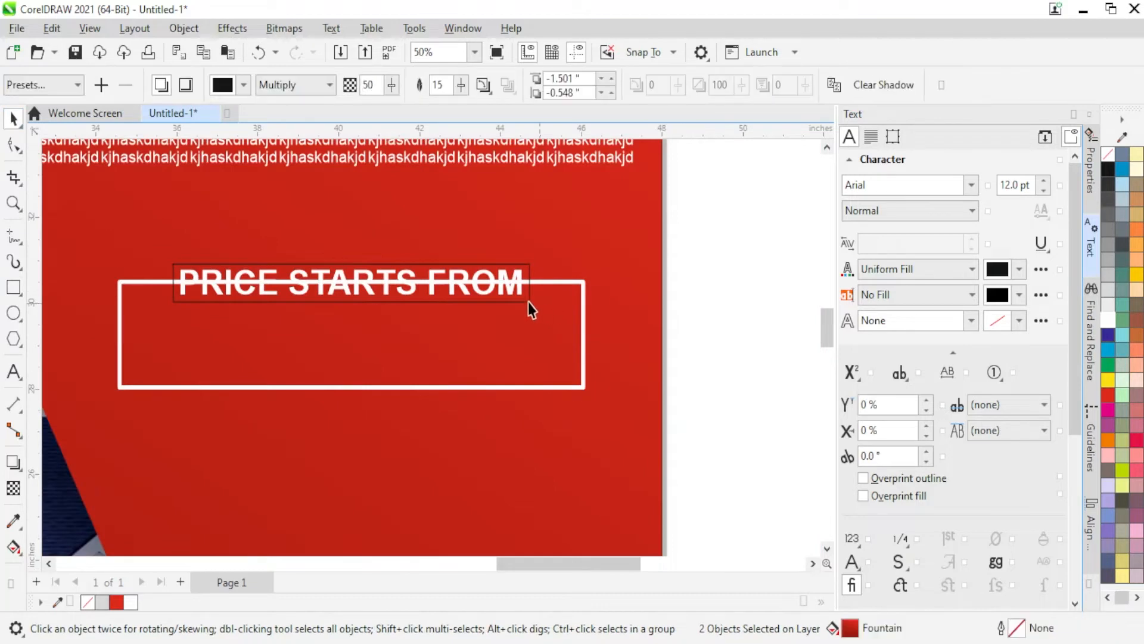
click(1106, 394)
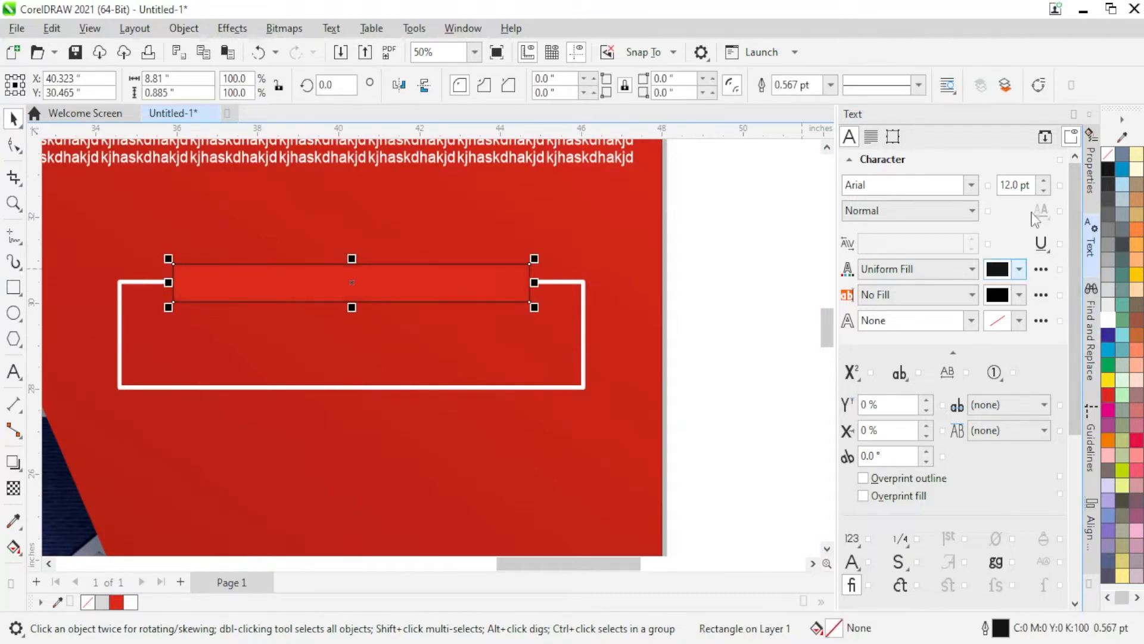
right_click(1107, 154)
click(1112, 172)
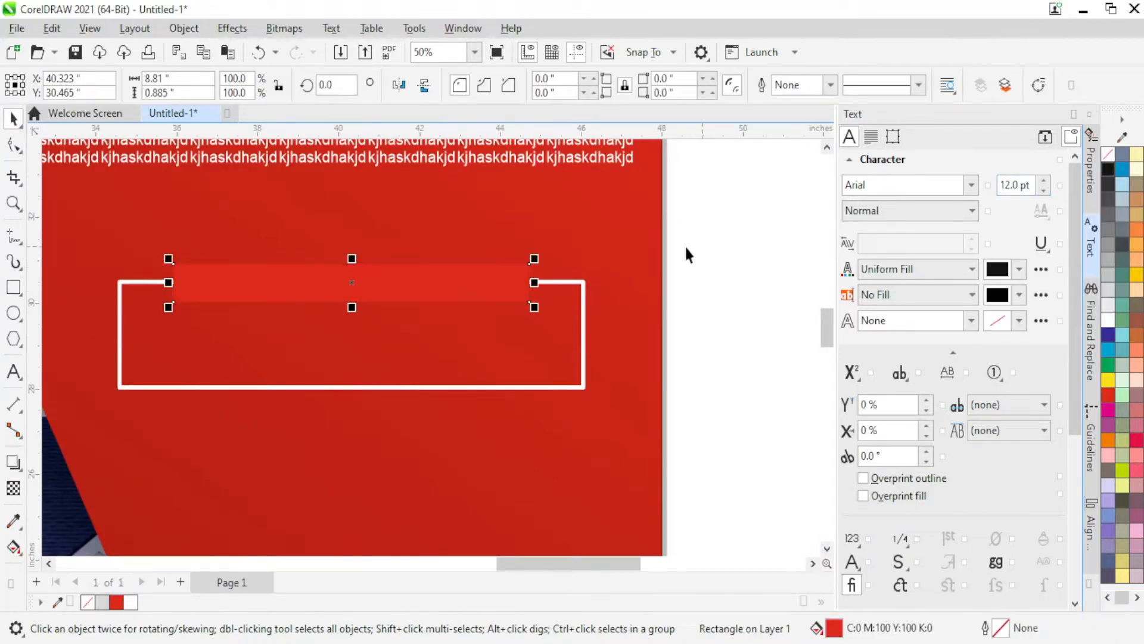
scroll(213, 302, up, 2)
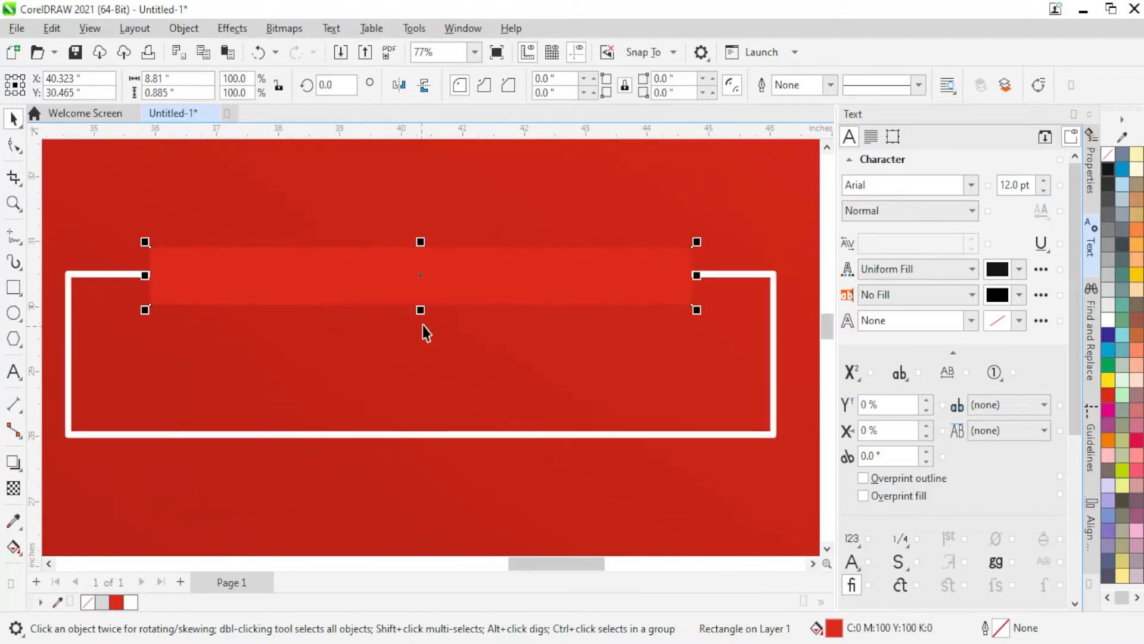
key(Delete)
Try to erase the frame's upper line behind "PRICE STARTS FROM" with a round 0.7 inch Eraser in a straight stroke.
click(115, 280)
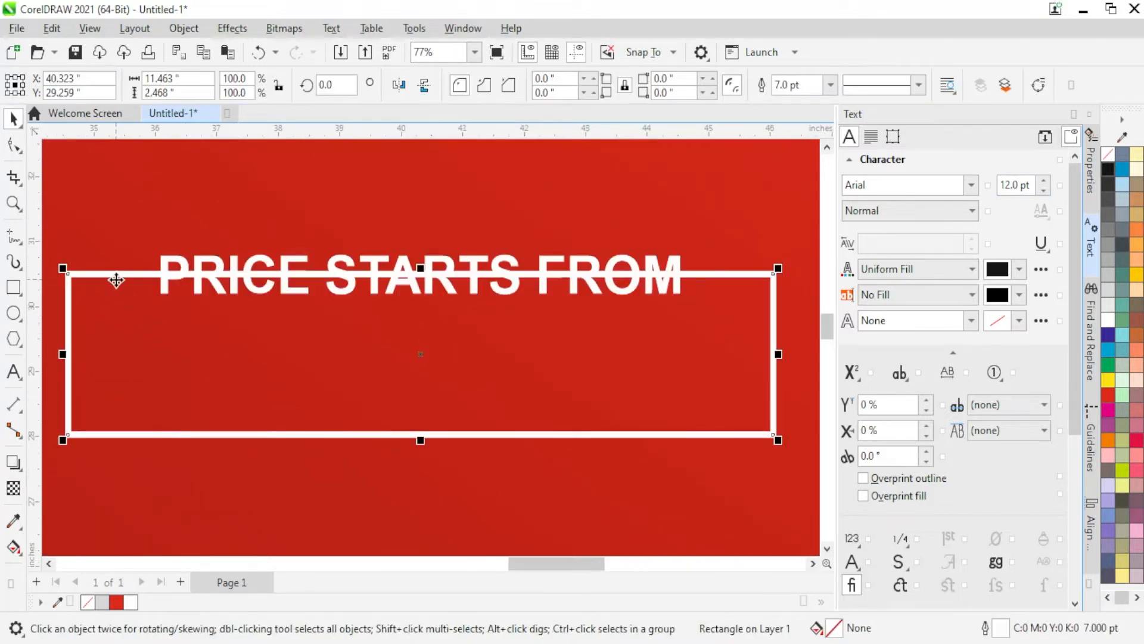
scroll(116, 276, up, 1)
scroll(118, 274, down, 1)
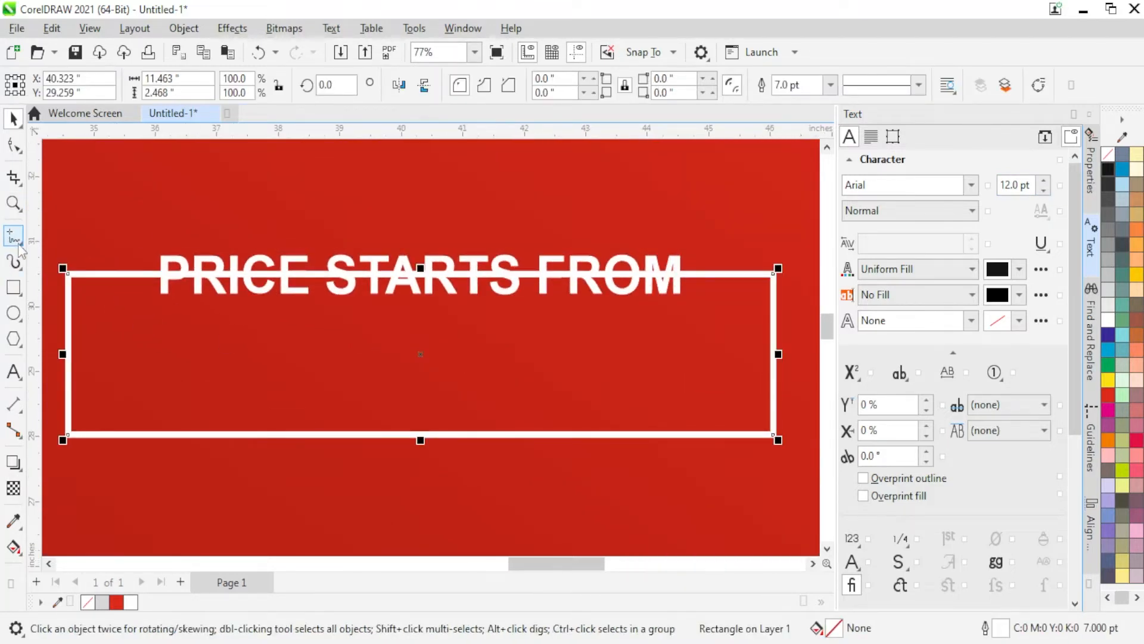
click(19, 244)
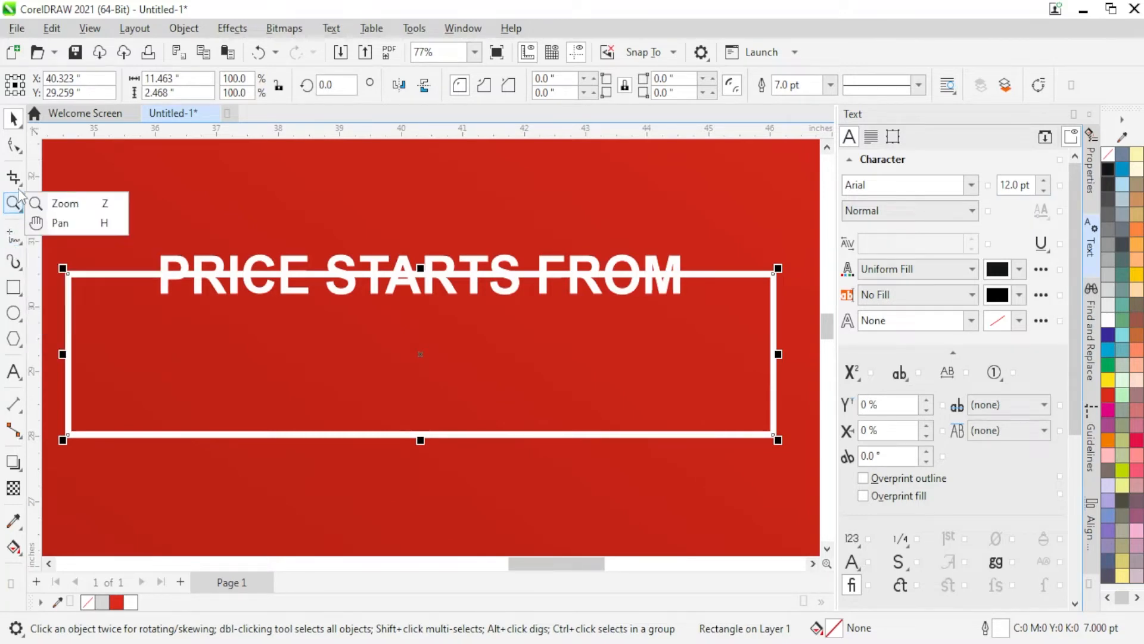
mouse_move(13, 177)
click(75, 243)
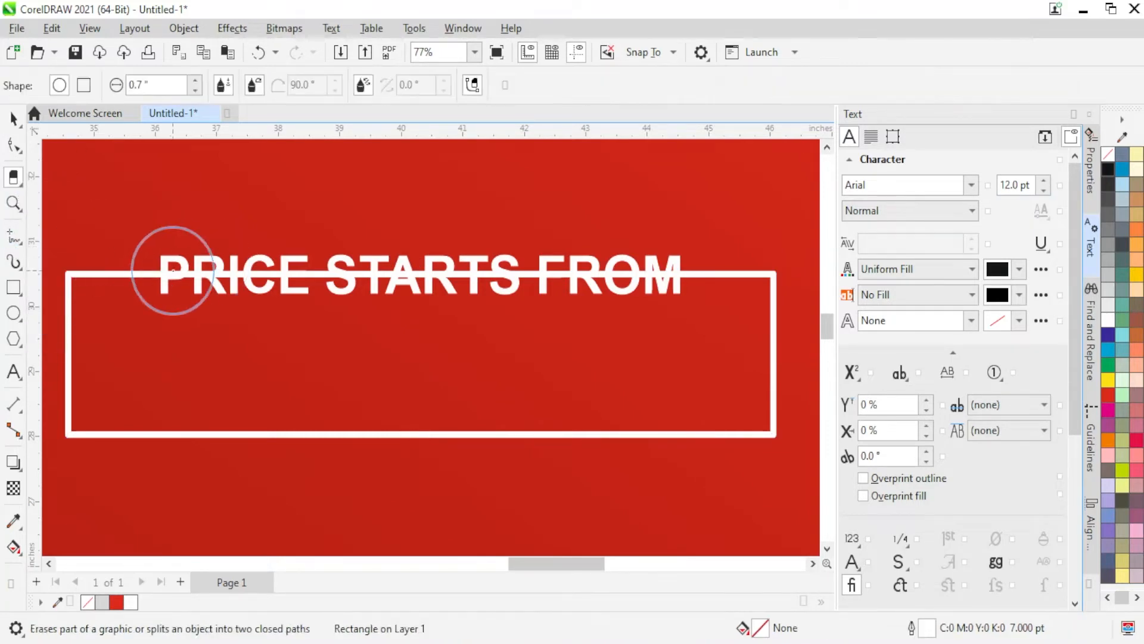
click(193, 273)
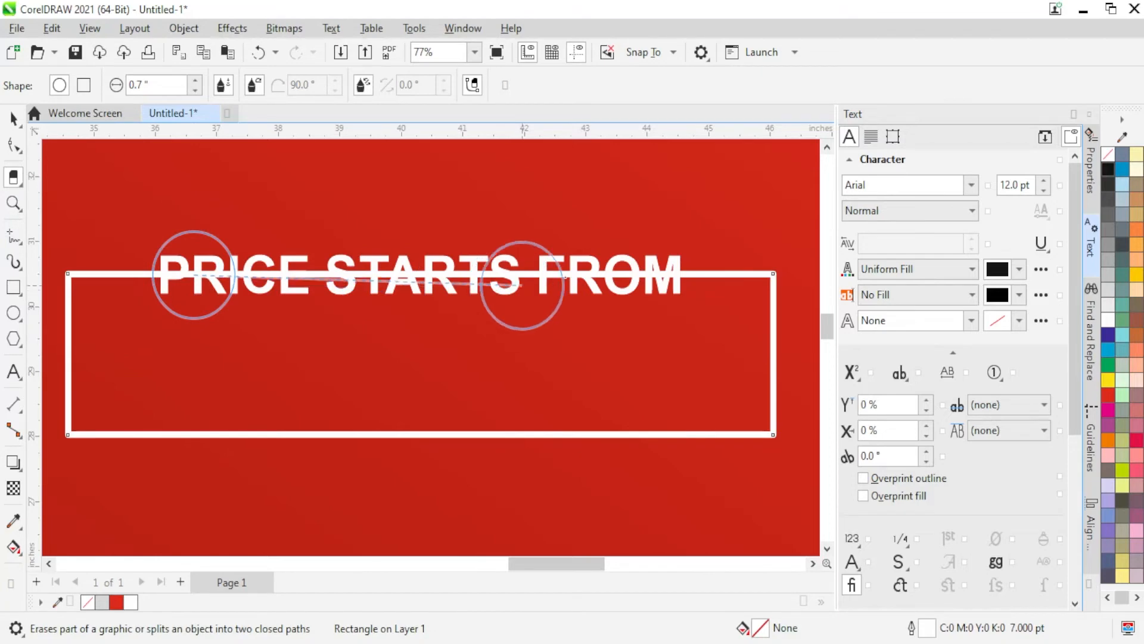
click(651, 279)
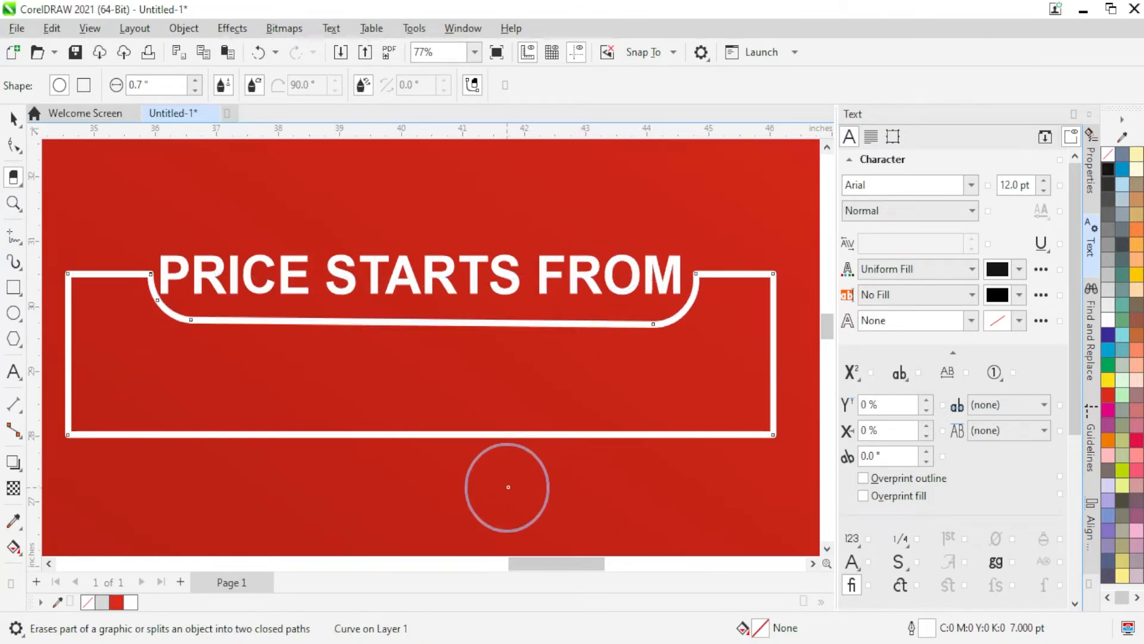
Undo the erasure on the white frame and return to selecting the frame.
key(ctrl+z)
key(space)
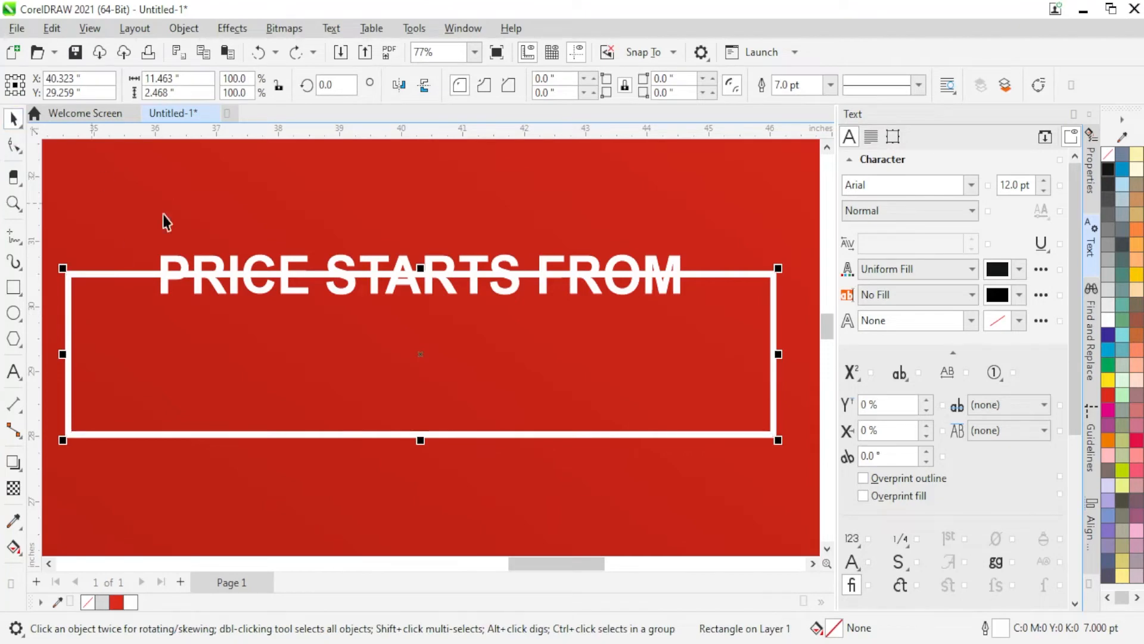
scroll(422, 305, down, 2)
scroll(427, 303, up, 1)
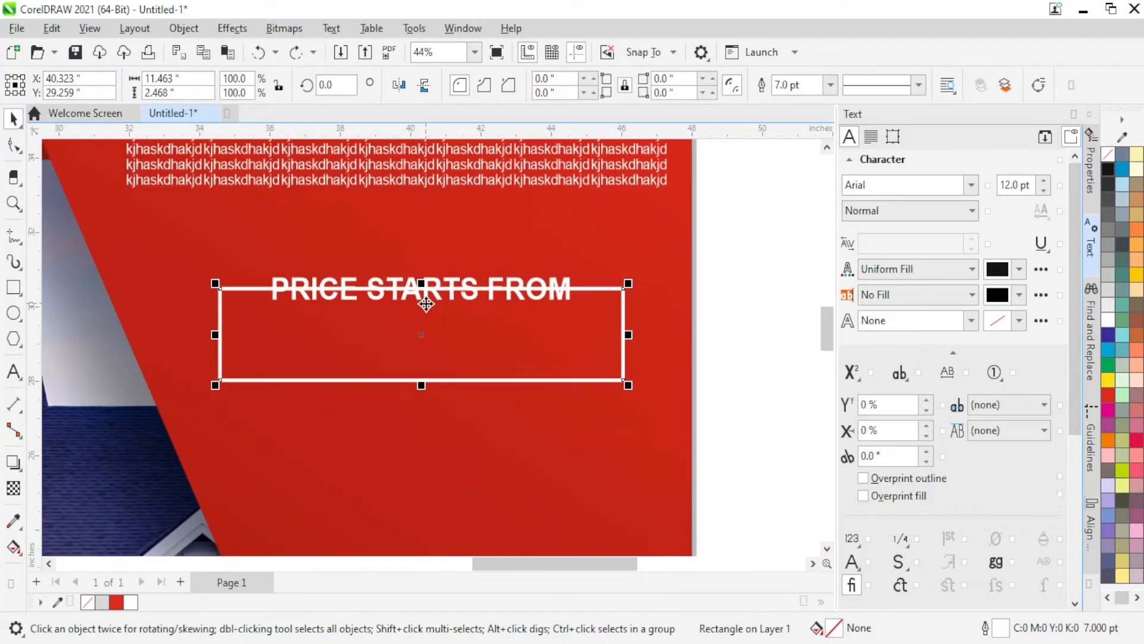
key(Delete)
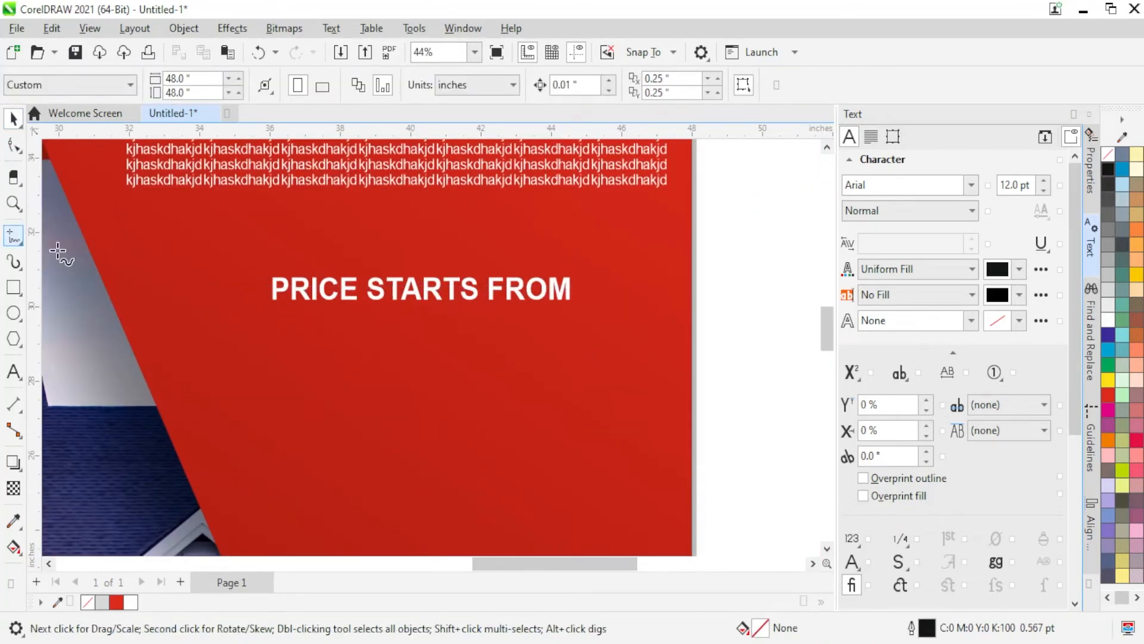
scroll(215, 301, up, 1)
key(ctrl+z)
scroll(224, 316, up, 2)
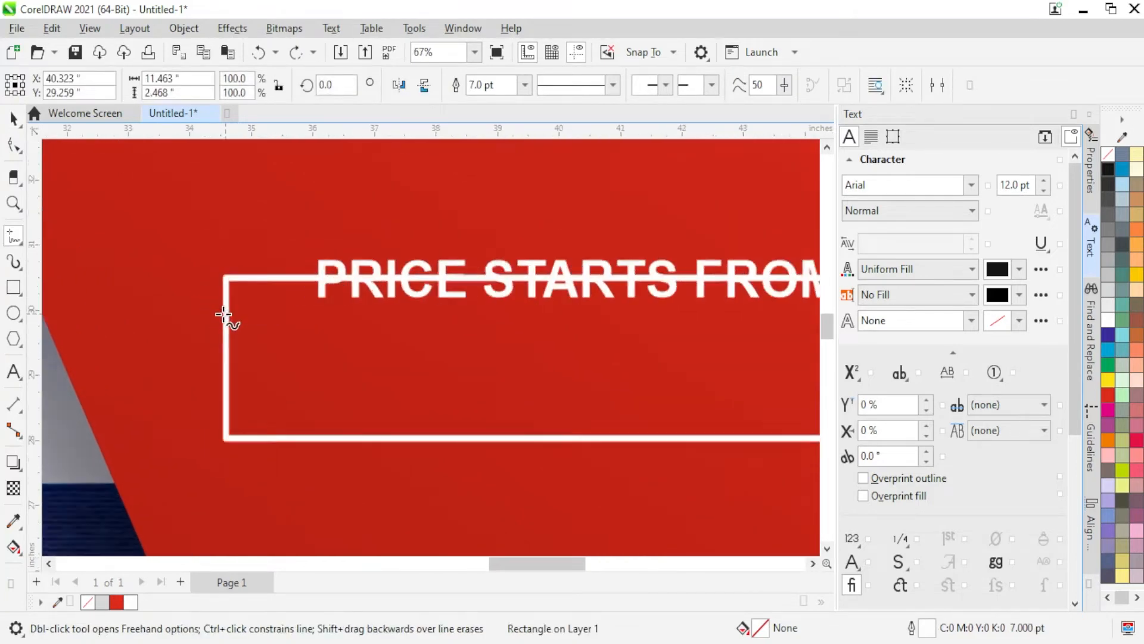
click(13, 118)
scroll(383, 306, down, 4)
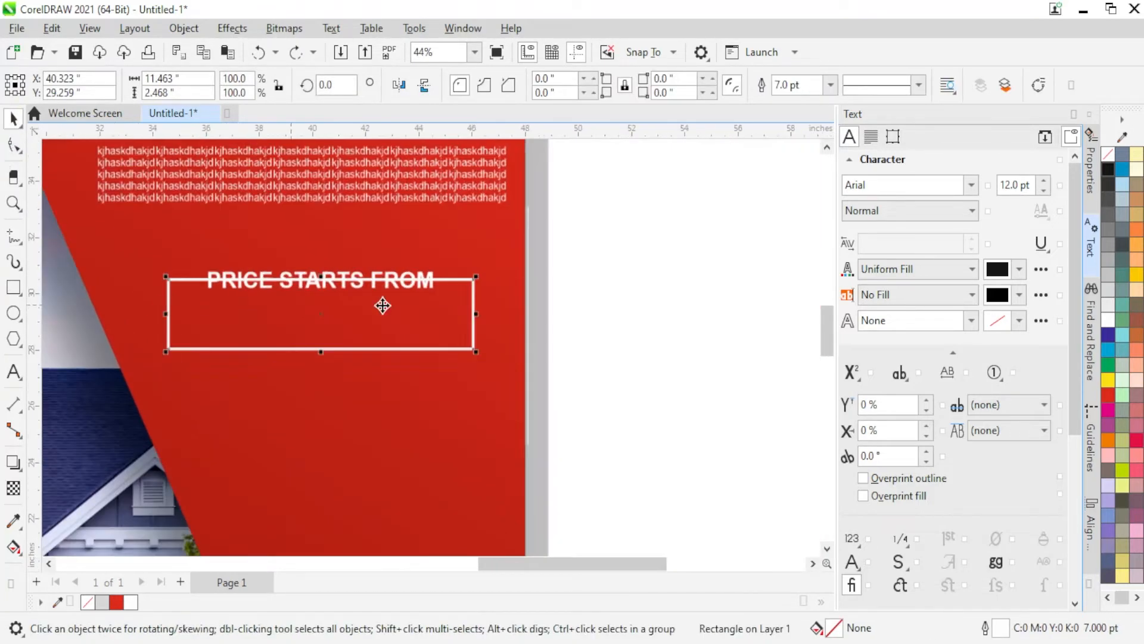
click(383, 306)
scroll(160, 323, up, 2)
Trace an open frame about 11.5 by 2.5 inches over the white rectangle, leaving a gap at "PRICE STARTS FROM", and outline it white.
key(F5)
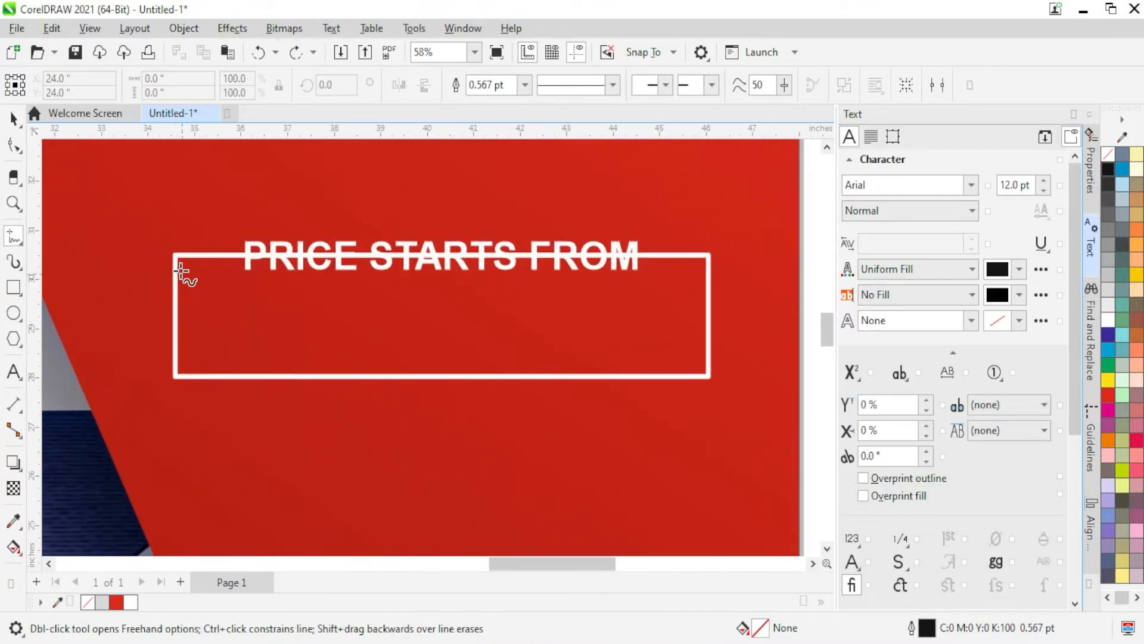
click(236, 255)
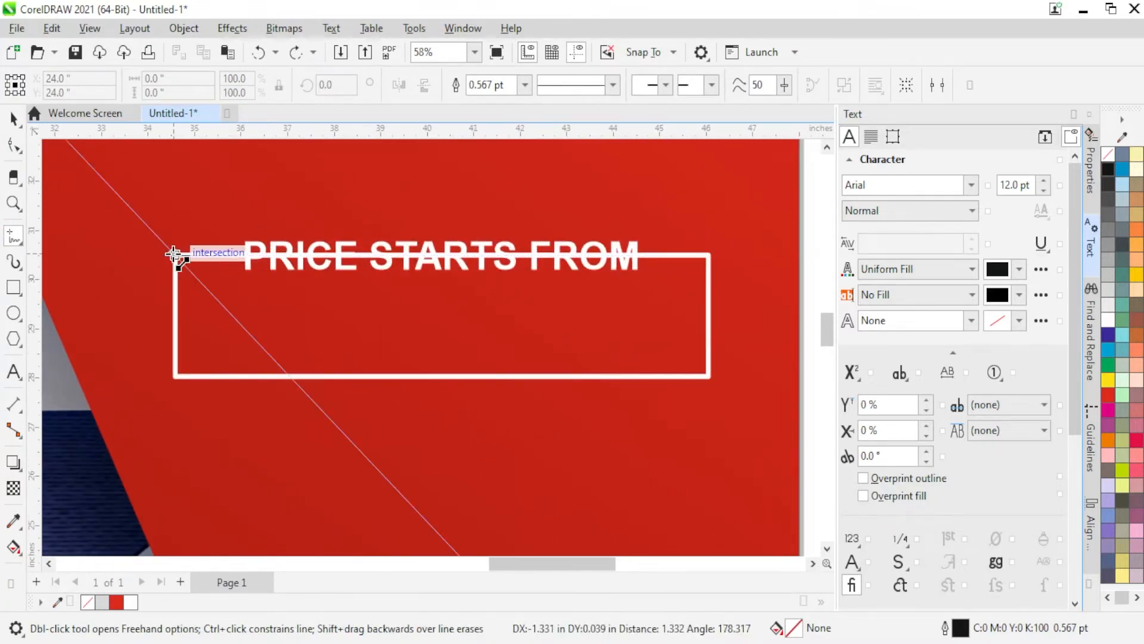
double_click(174, 255)
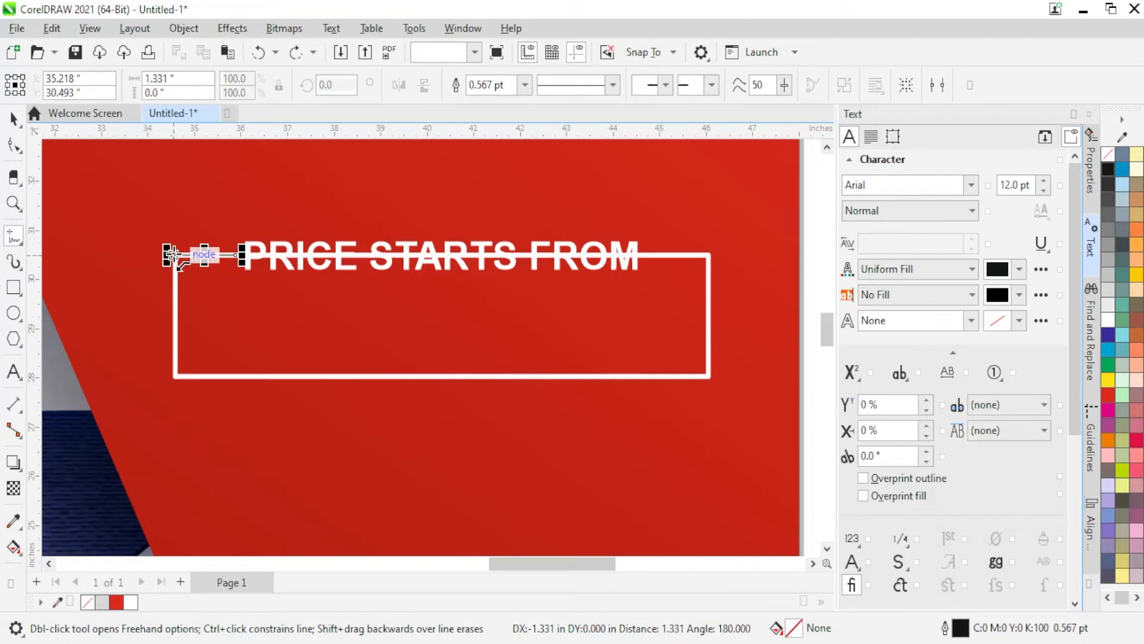
double_click(174, 376)
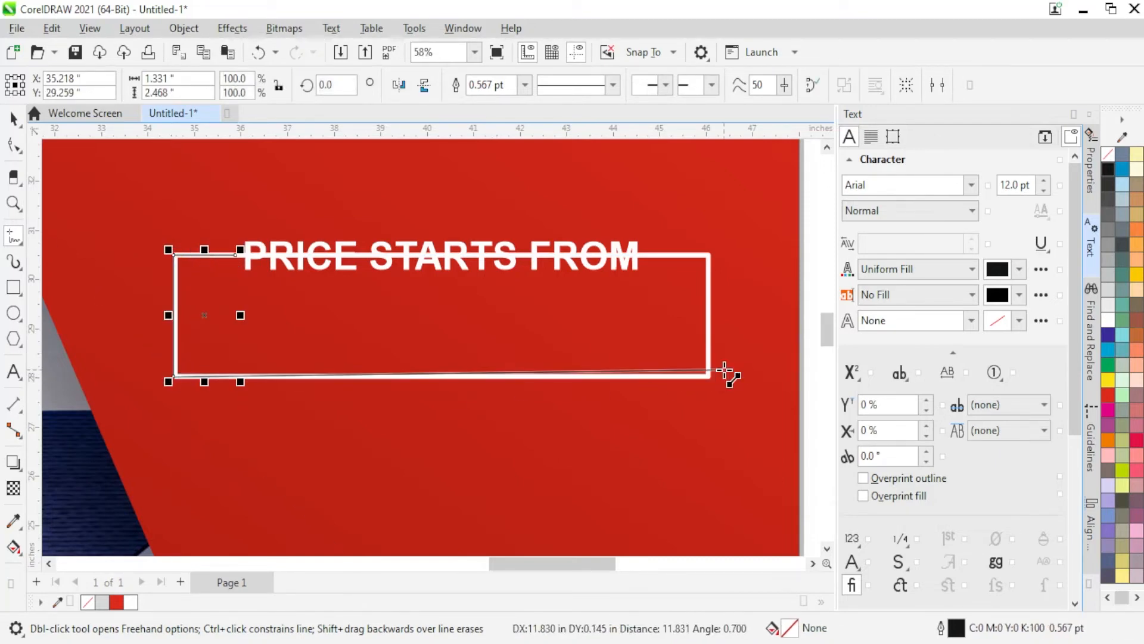
double_click(708, 376)
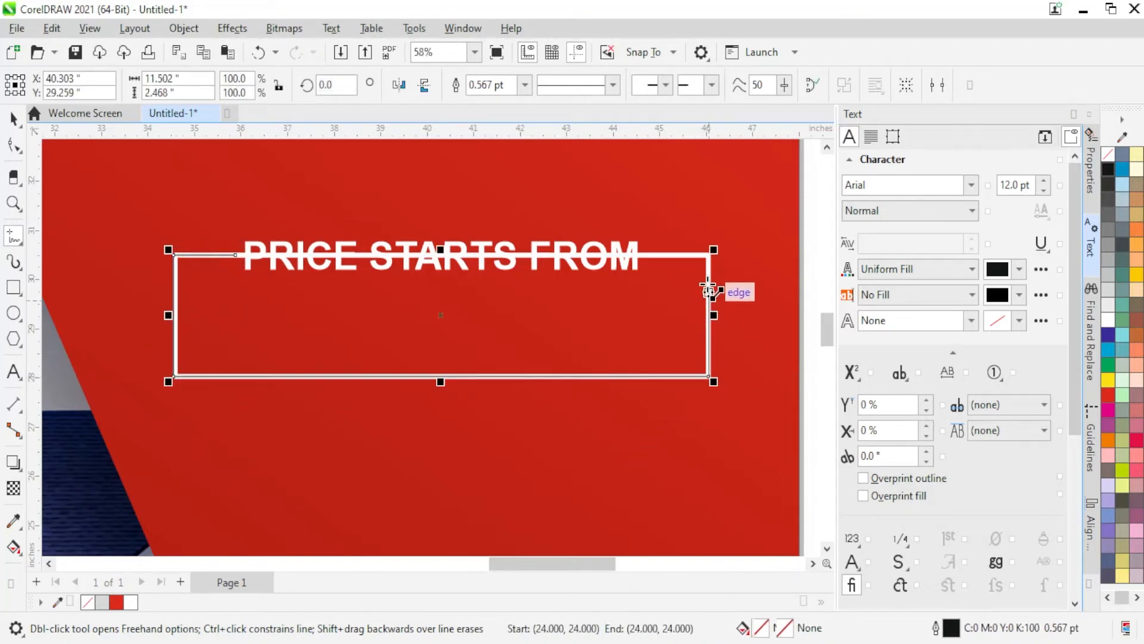
double_click(709, 255)
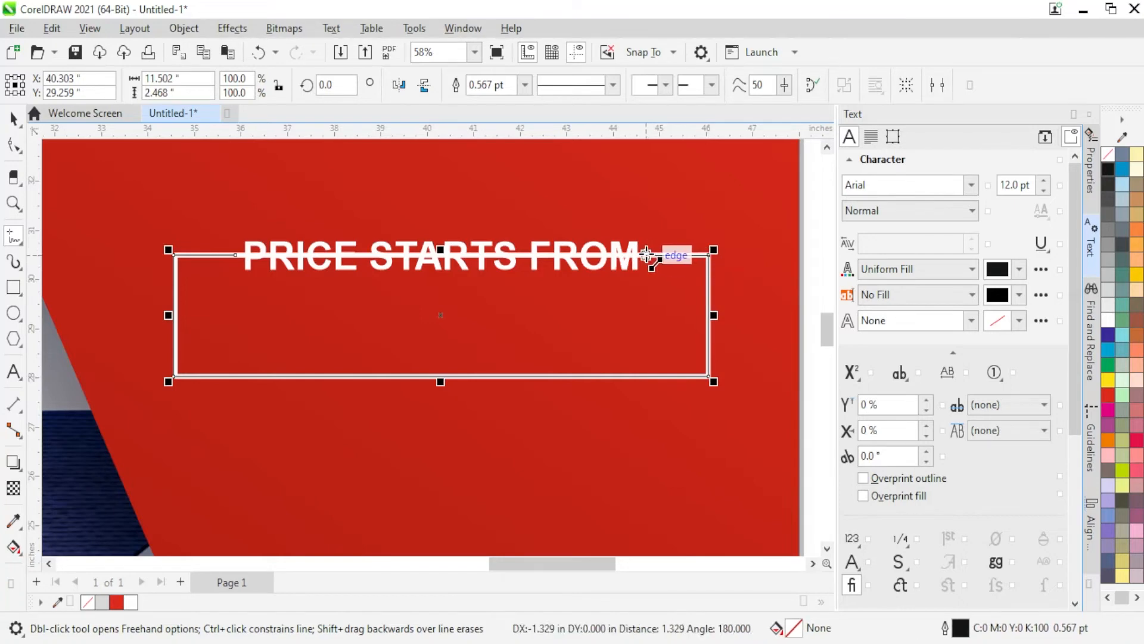
click(646, 255)
click(13, 118)
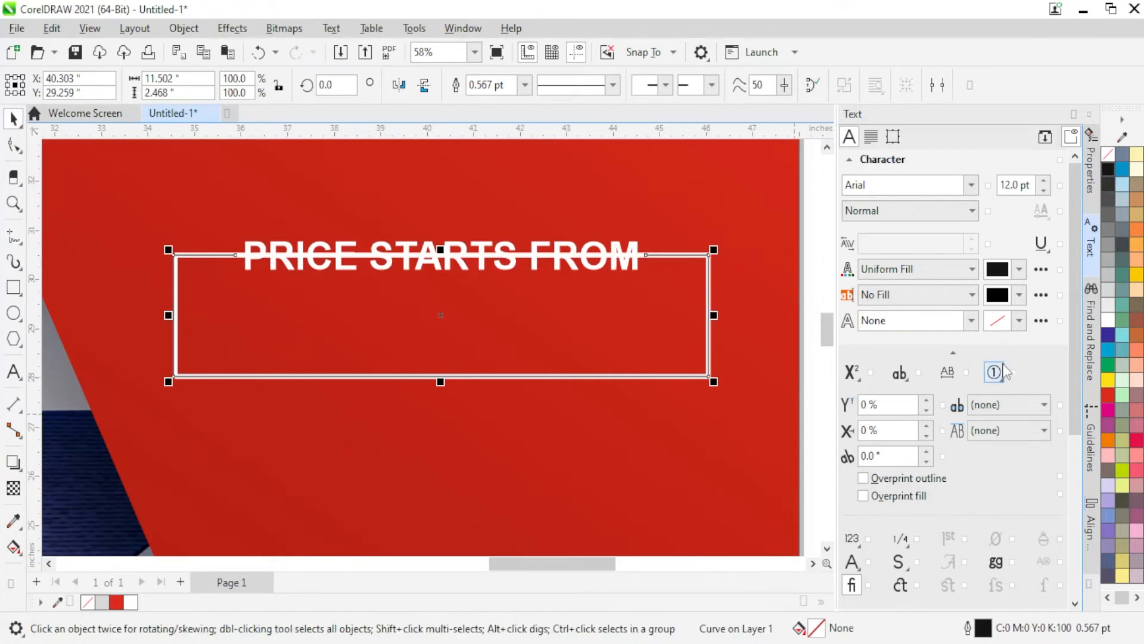
right_click(1108, 320)
click(1110, 333)
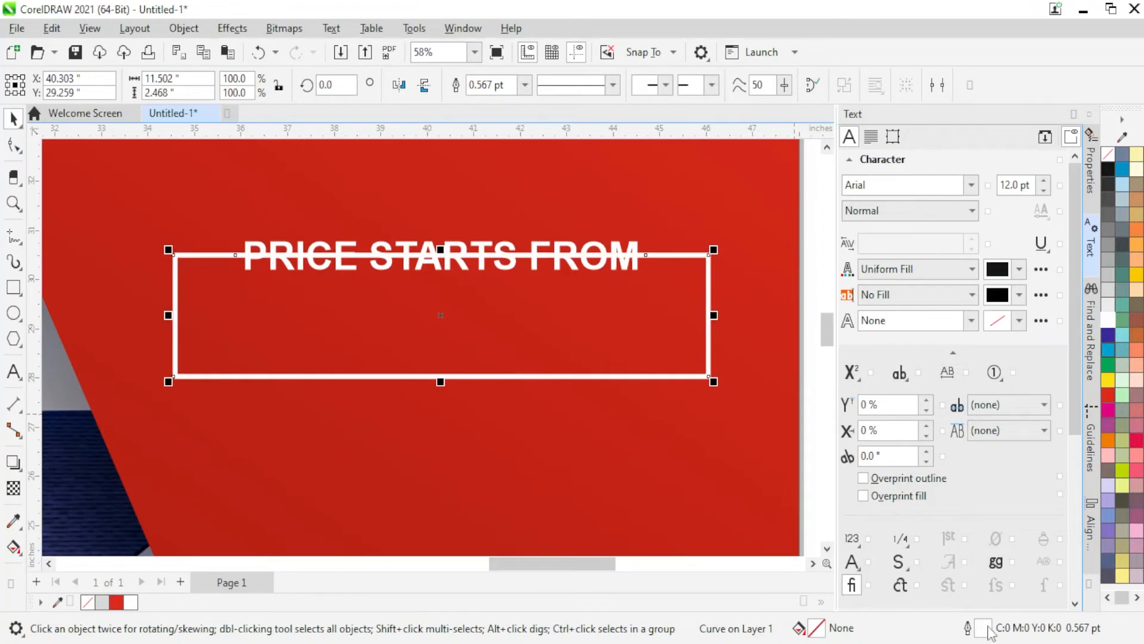
Move the traced open frame slightly downward and delete the original white rectangle behind the caption.
drag(682, 290, 686, 320)
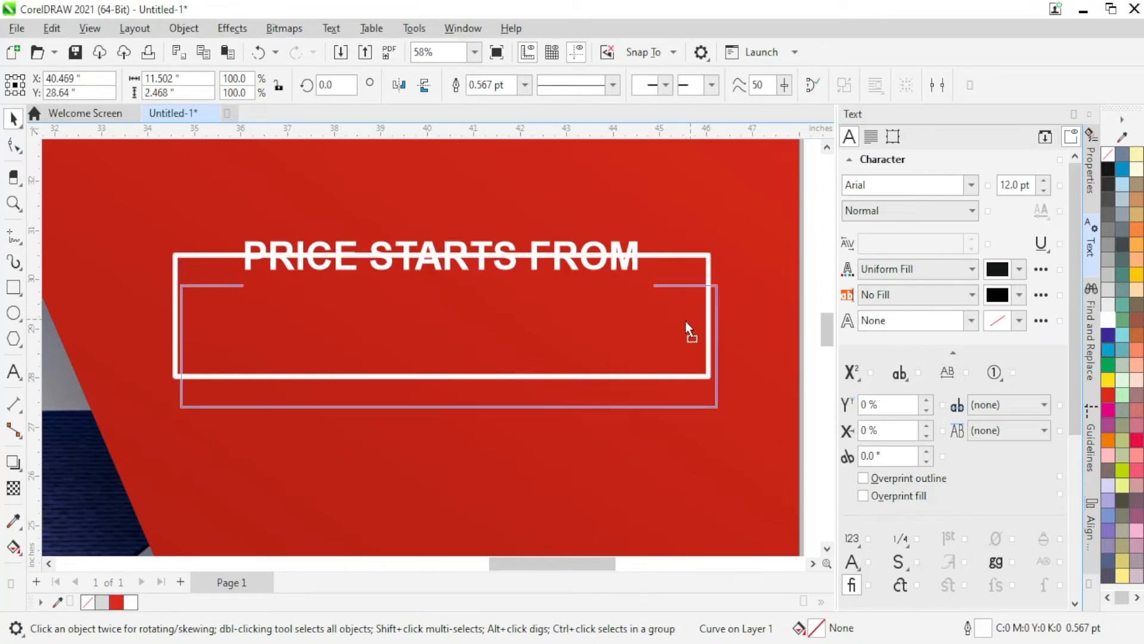
click(687, 266)
key(Delete)
Centre the open frame horizontally on "PRICE STARTS FROM" and nudge it up until its upper line segments run level with the caption.
click(686, 353)
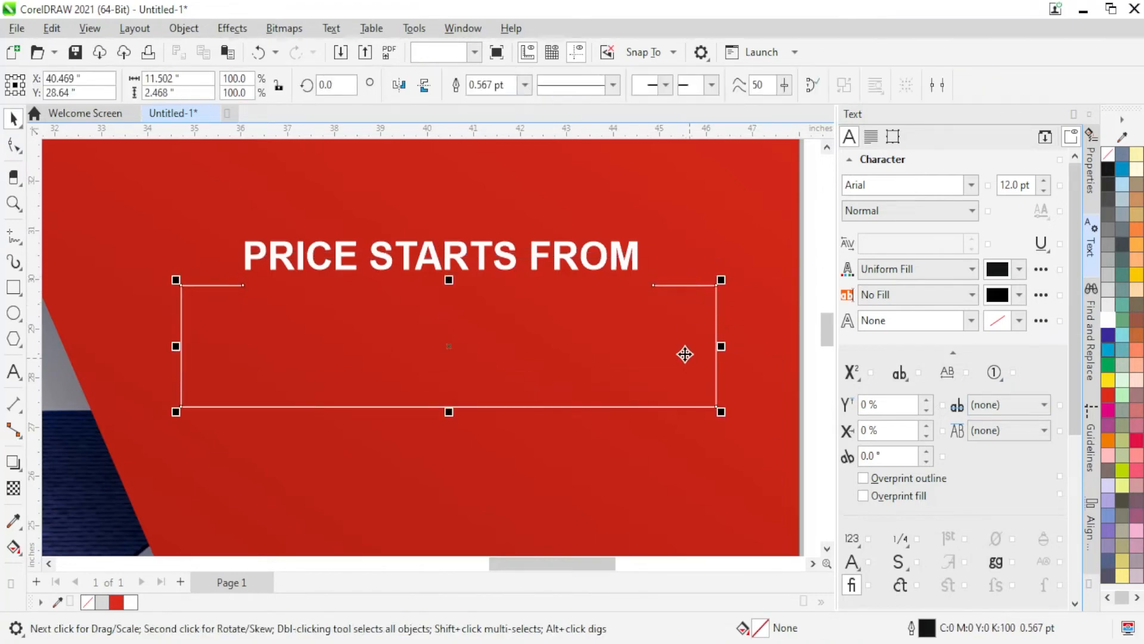
shift+click(605, 262)
key(c)
click(761, 424)
click(680, 384)
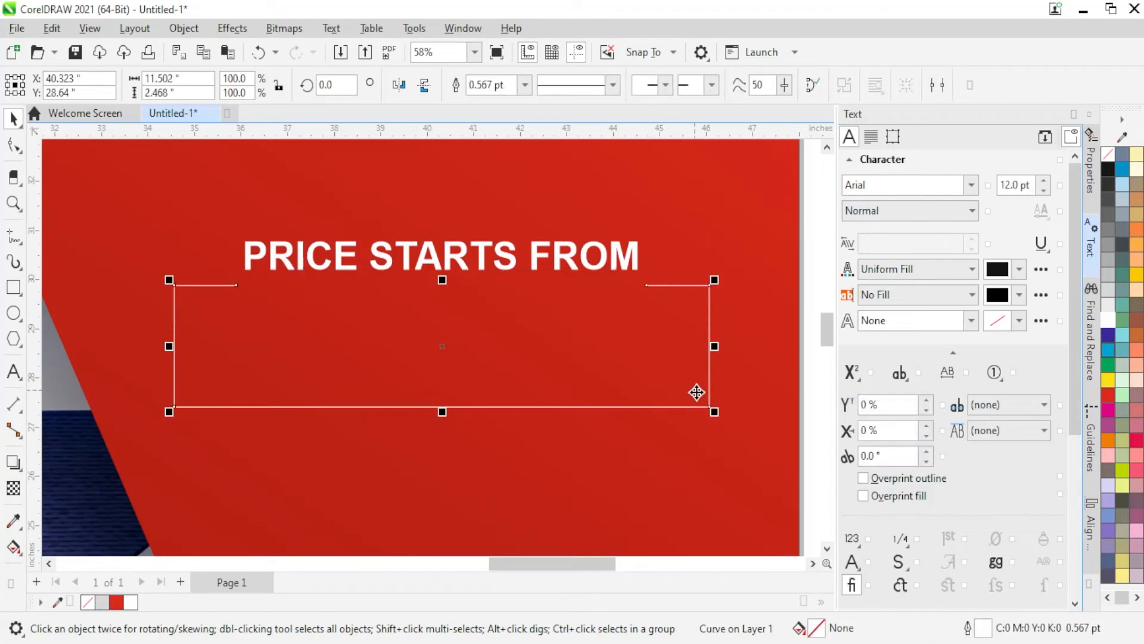
key(Up)
key(Up)
key(Up)
key(Up)
key(Up)
key(Up)
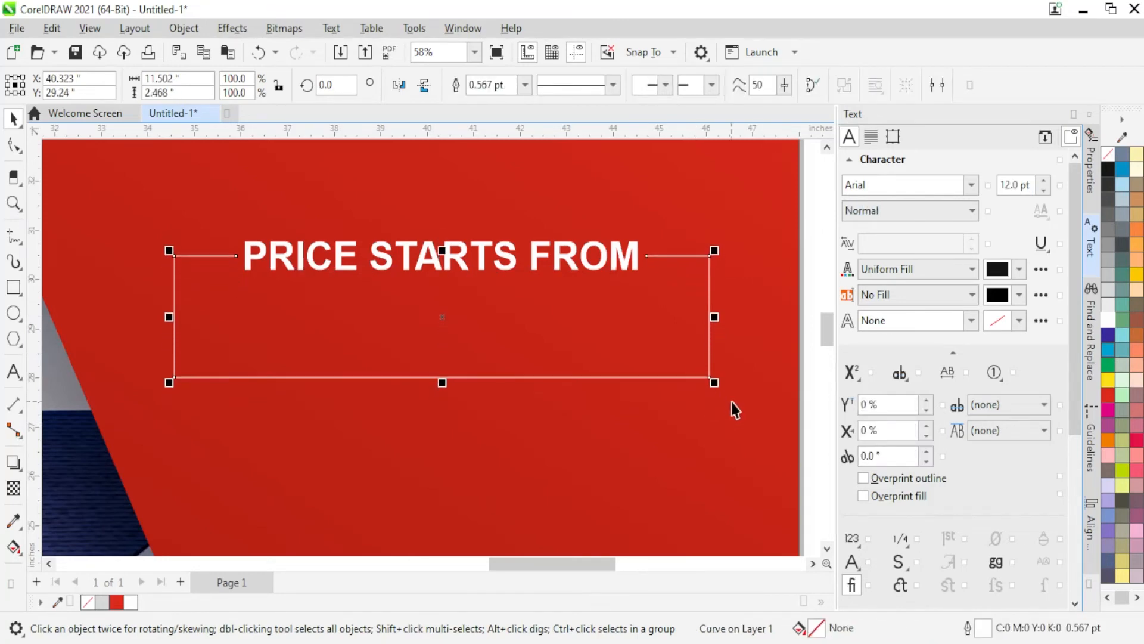
Set the open frame's outline width to 5 pt.
double_click(984, 628)
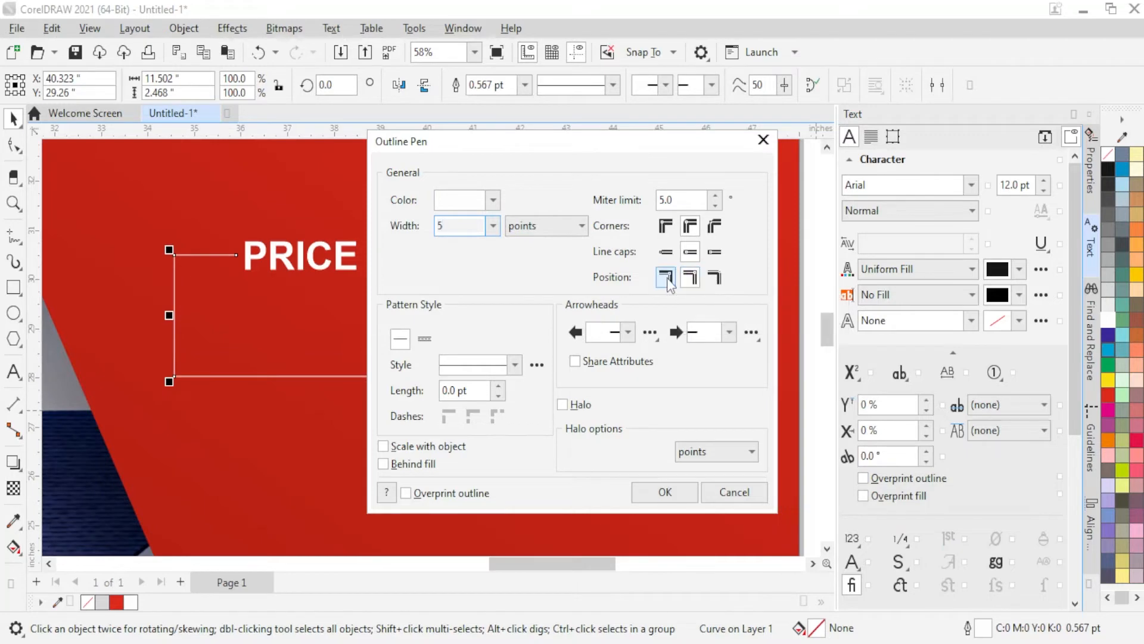
text(5)
key(Tab)
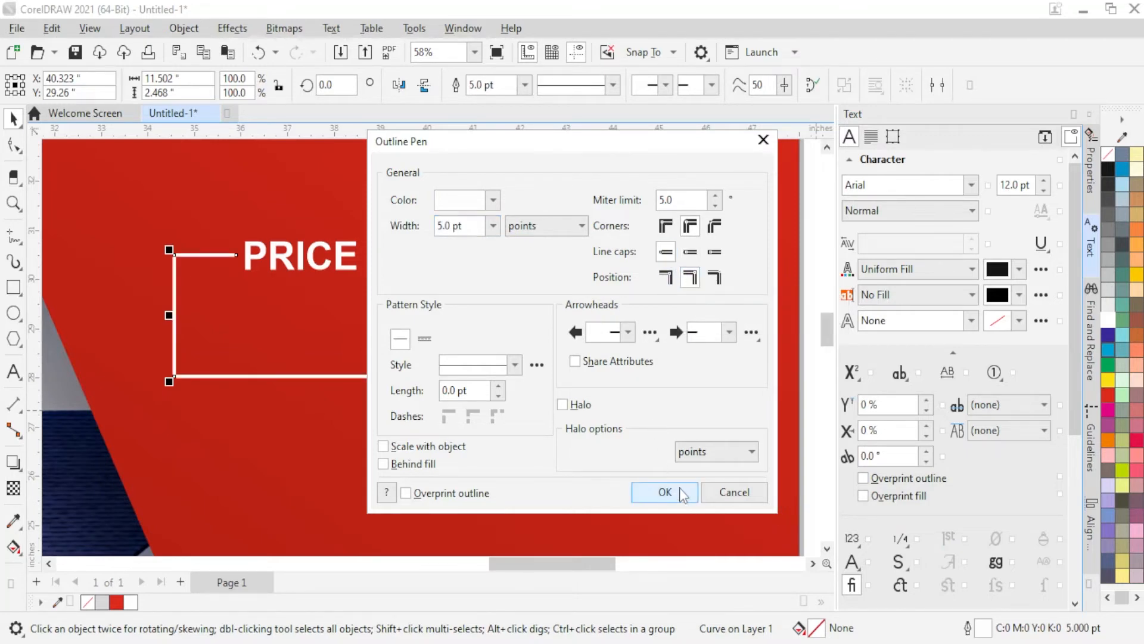
click(681, 490)
scroll(517, 352, down, 1)
click(739, 342)
Duplicate the "PRICE STARTS FROM" caption below the frame and change the copy's text to "$999.000".
click(449, 299)
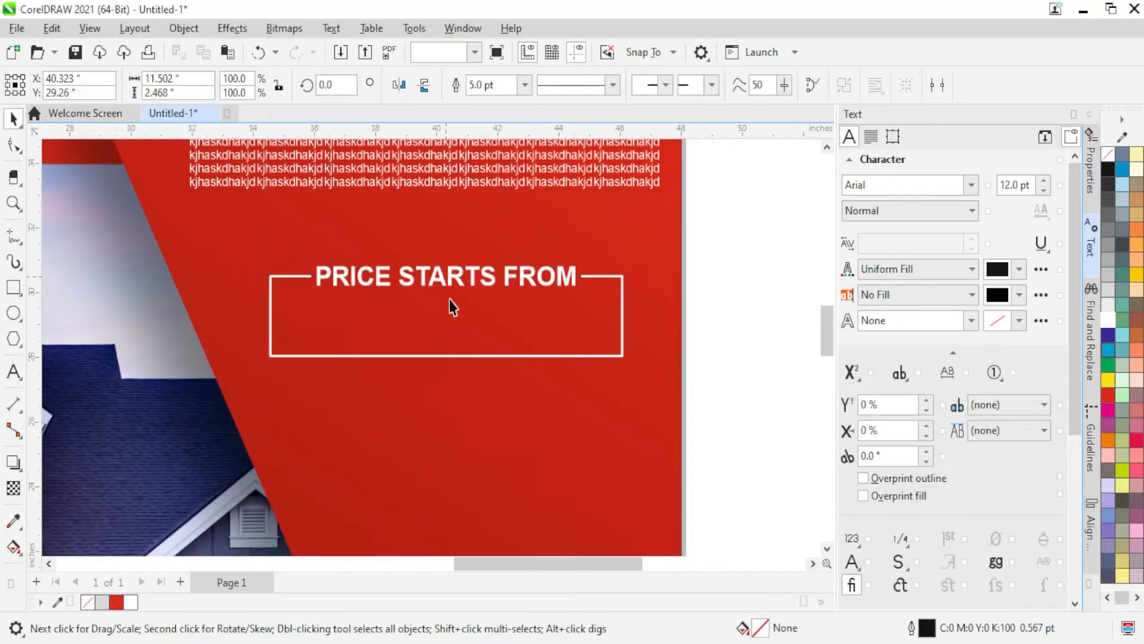
drag(449, 299, 466, 414)
click(458, 276)
right_click(466, 414)
key(F8)
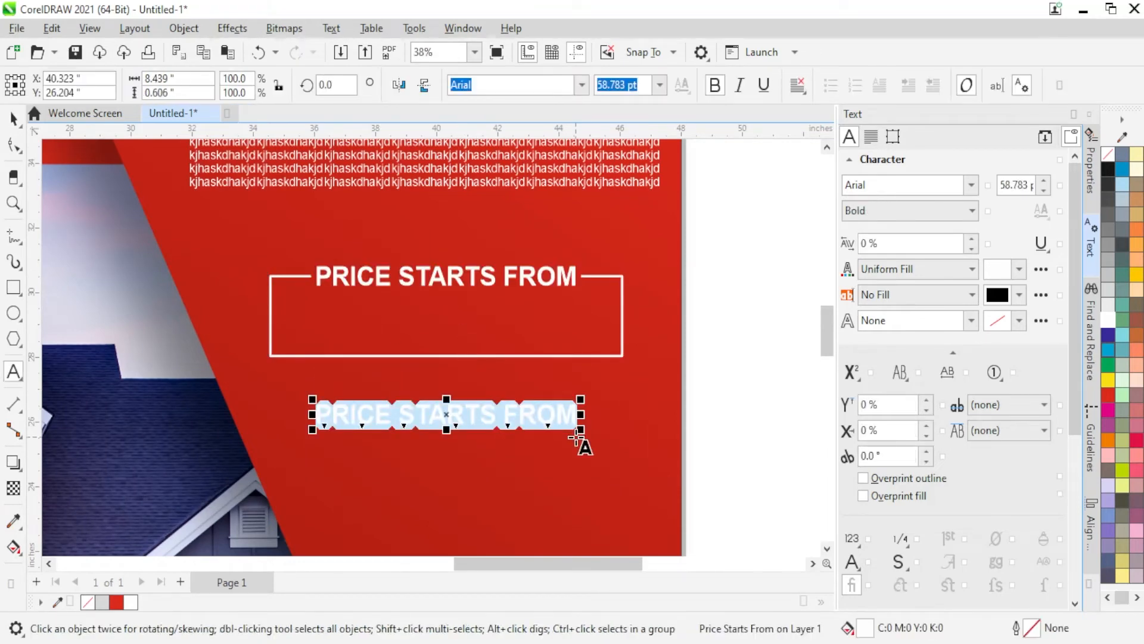
text($)
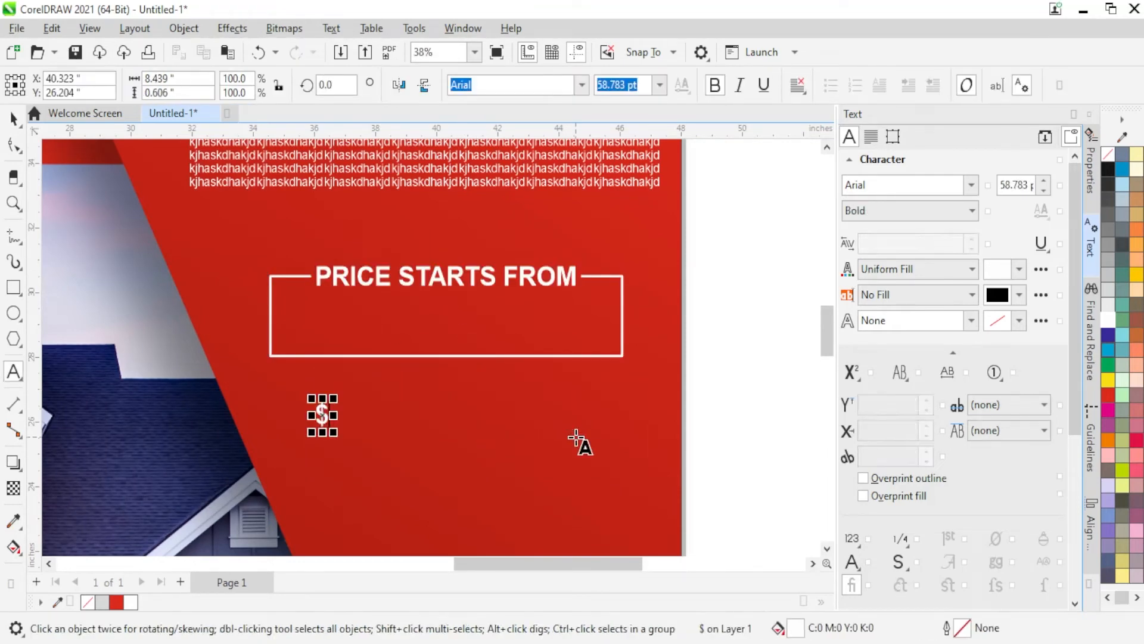
text(9)
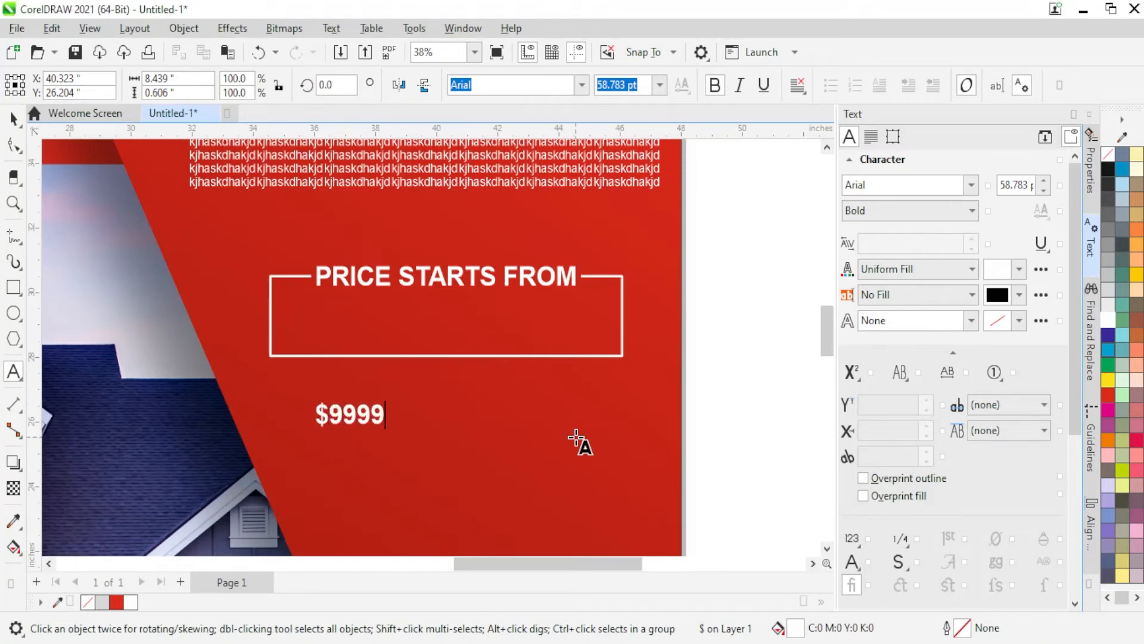
text(999)
key(BackSpace)
text(.)
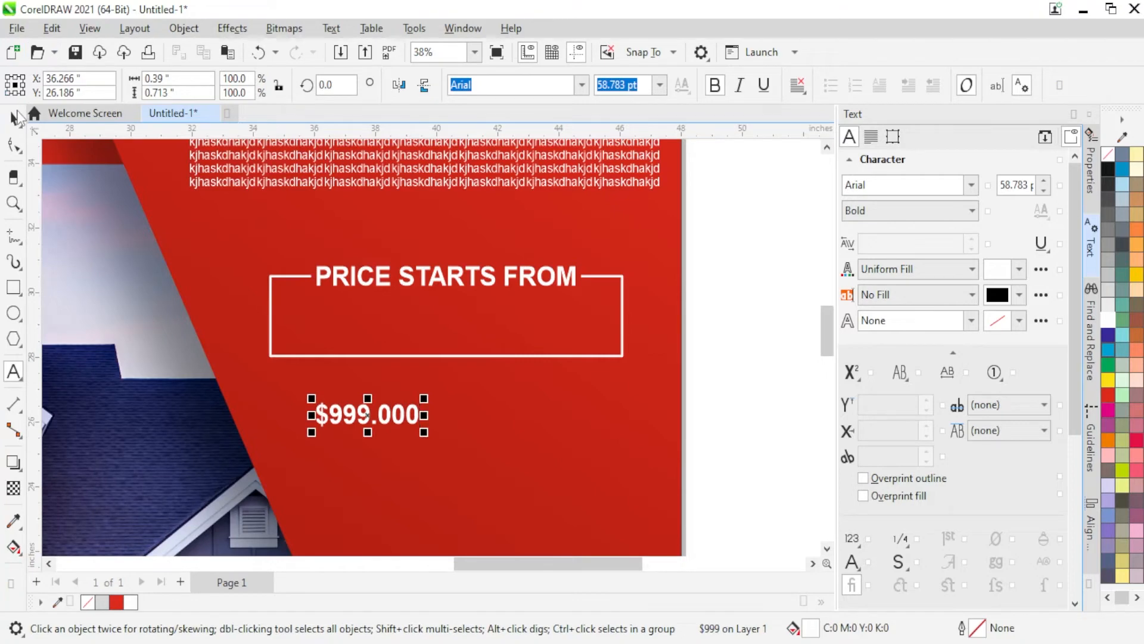
Move "$999.000" into the open frame, enlarge it to about 10.5 inches wide and centre it in the frame.
drag(366, 417, 607, 320)
shift+click(624, 303)
key(c)
key(e)
click(646, 189)
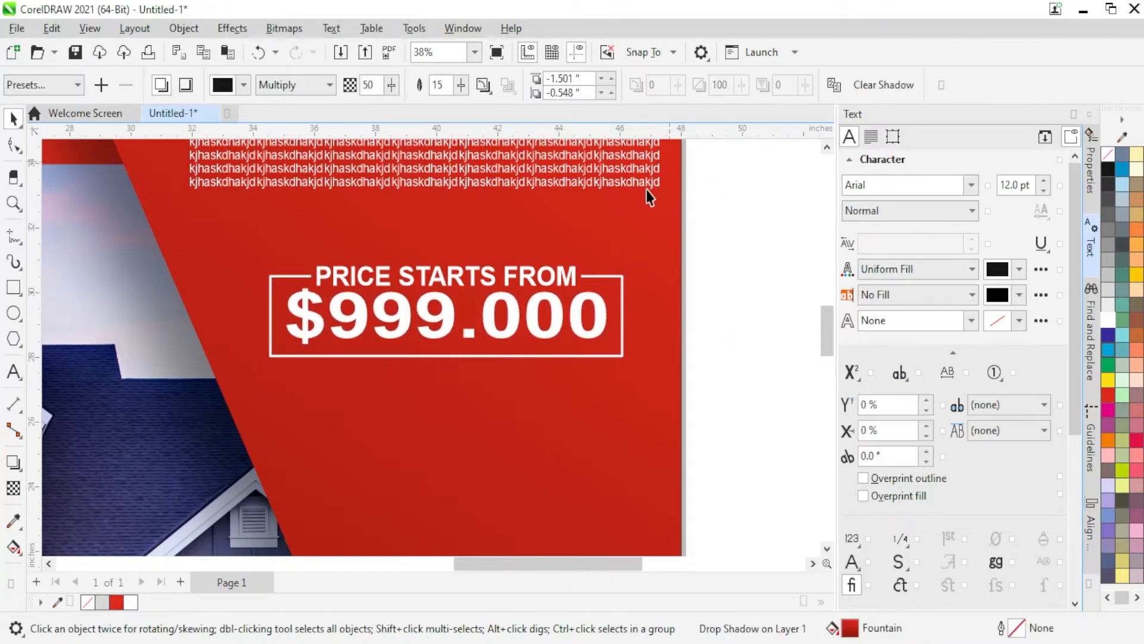
click(539, 323)
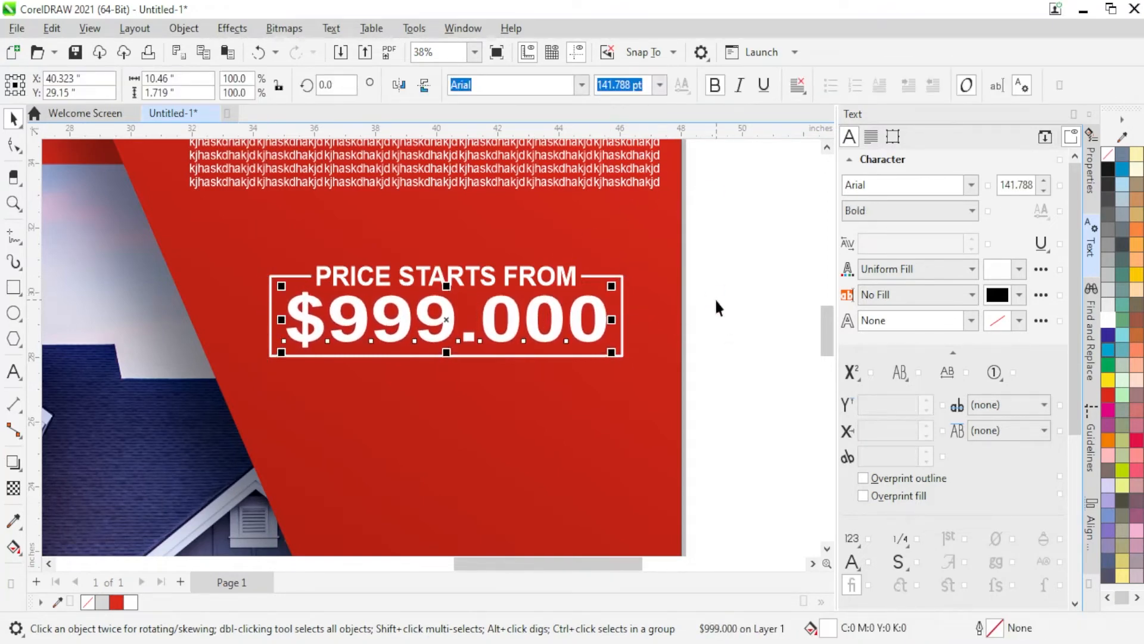
scroll(714, 298, down, 3)
scroll(714, 298, down, 2)
click(537, 345)
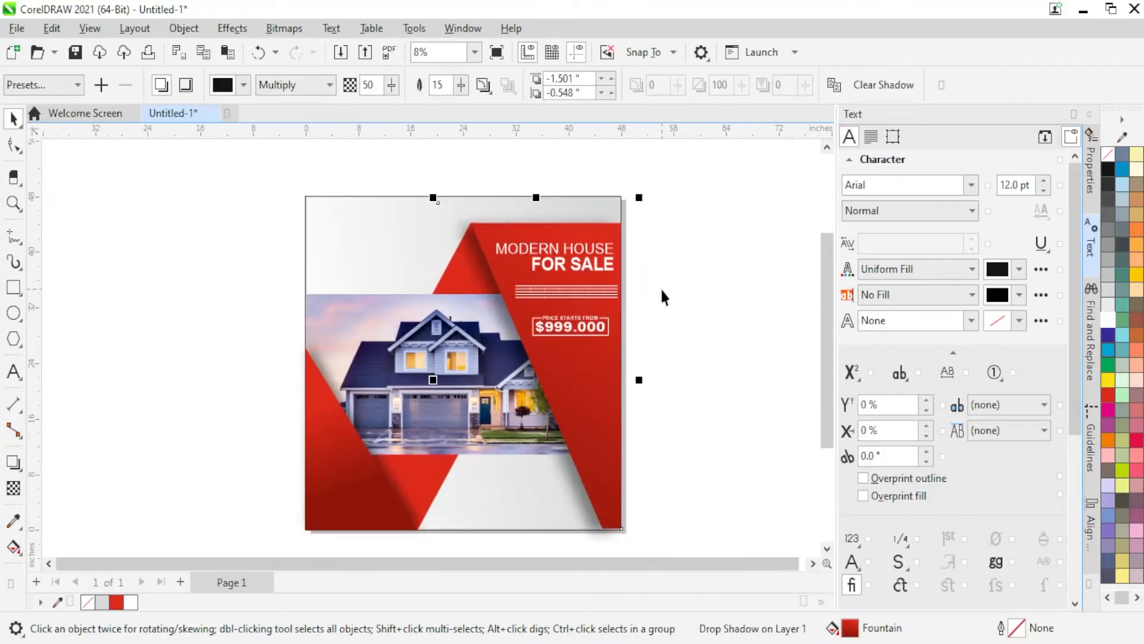
Draw a rectangle about 10.3 by 2.6 inches in the empty grey area above the house photo and convert it to curves.
click(641, 241)
scroll(322, 178, up, 2)
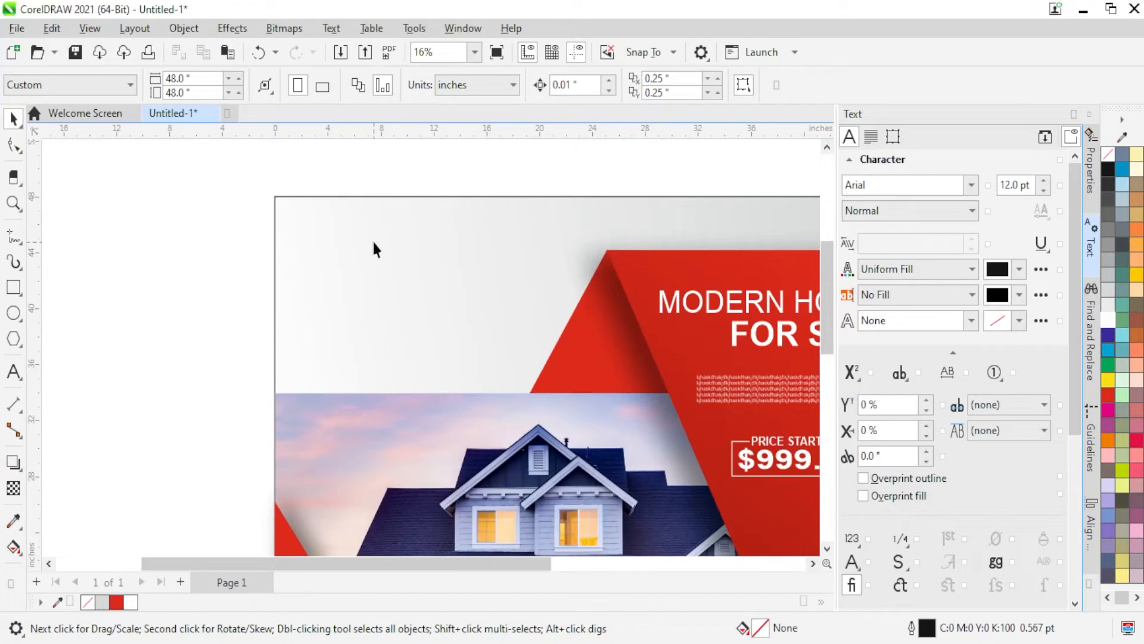
scroll(155, 265, down, 2)
scroll(340, 266, up, 2)
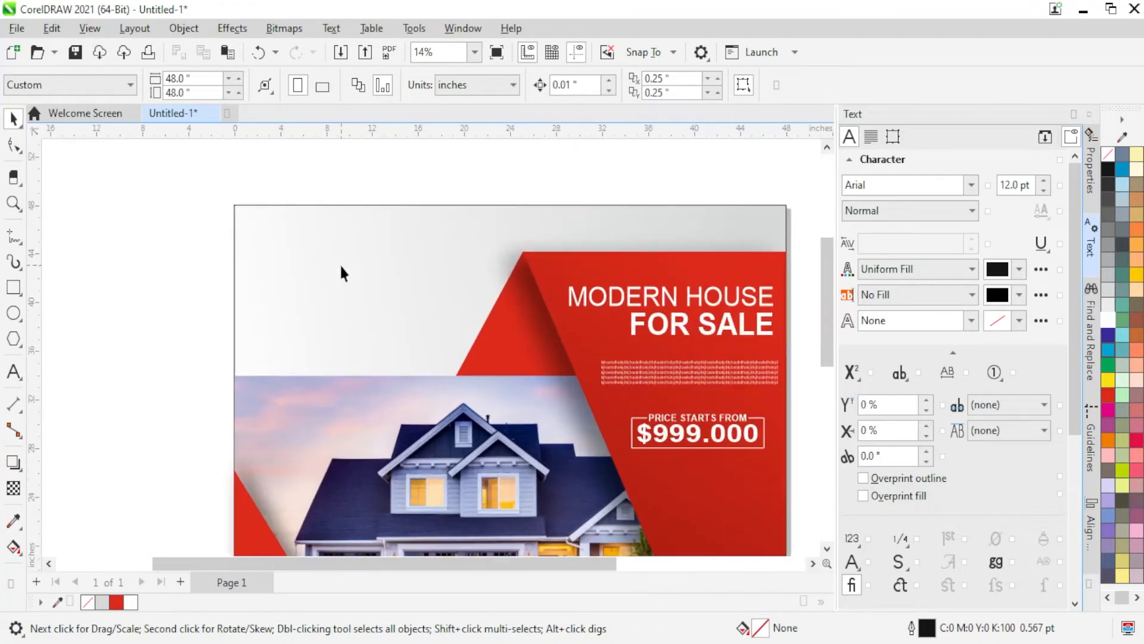
scroll(303, 247, down, 2)
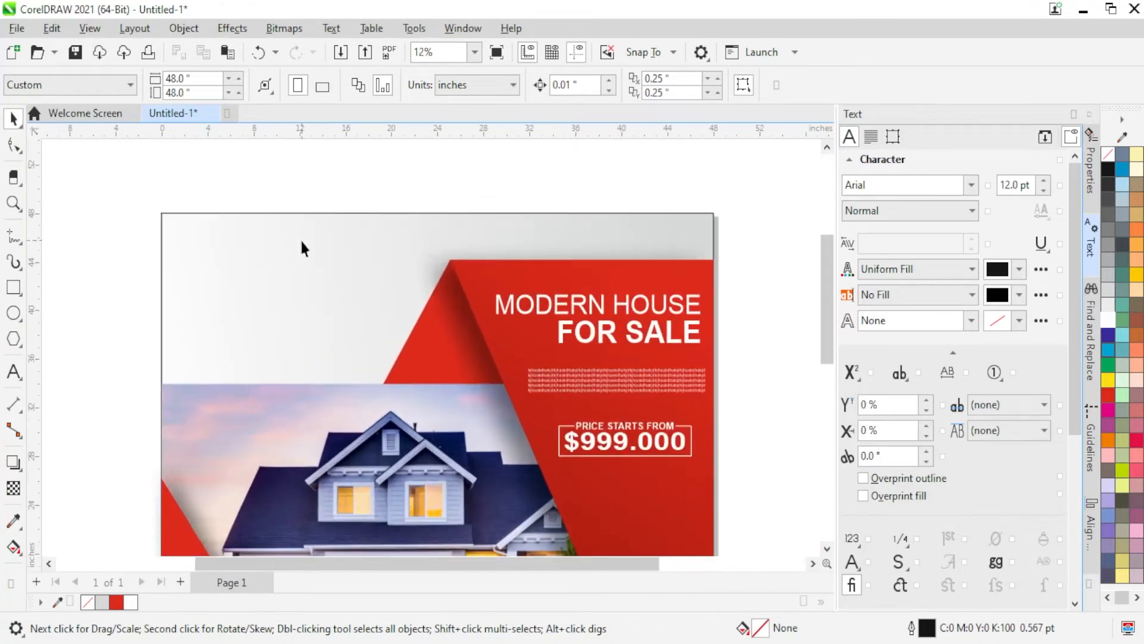
click(13, 288)
drag(191, 262, 310, 295)
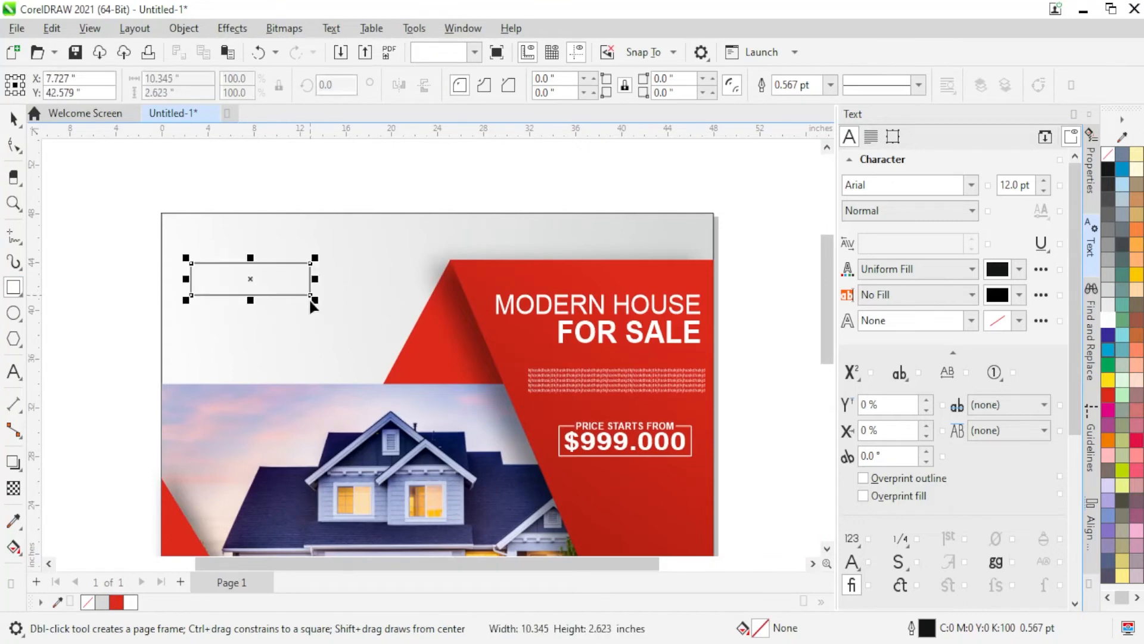
key(ctrl+q)
Reshape the rectangle's corner nodes into a thin roof-like chevron with a central peak and low outer tips.
click(15, 146)
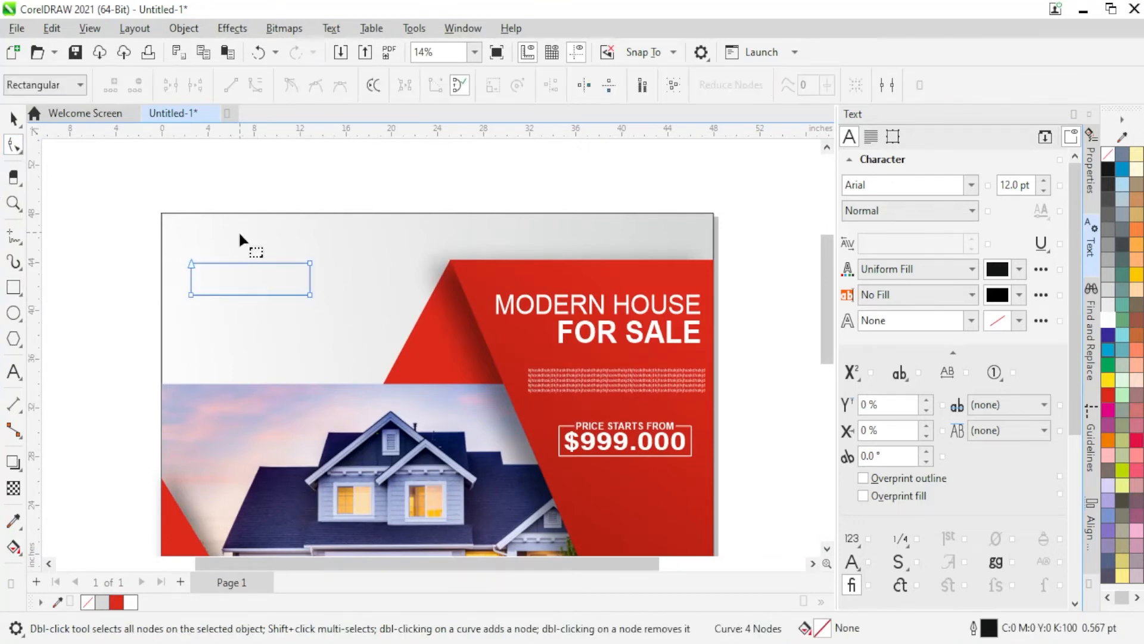
scroll(237, 236, up, 2)
drag(164, 323, 256, 324)
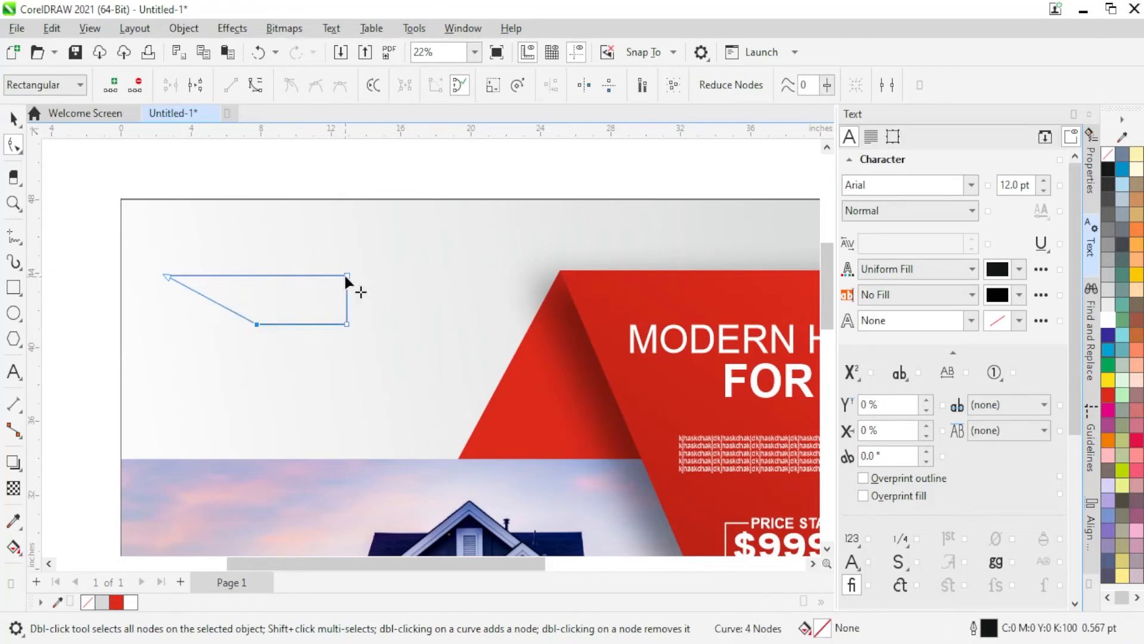
drag(345, 275, 255, 276)
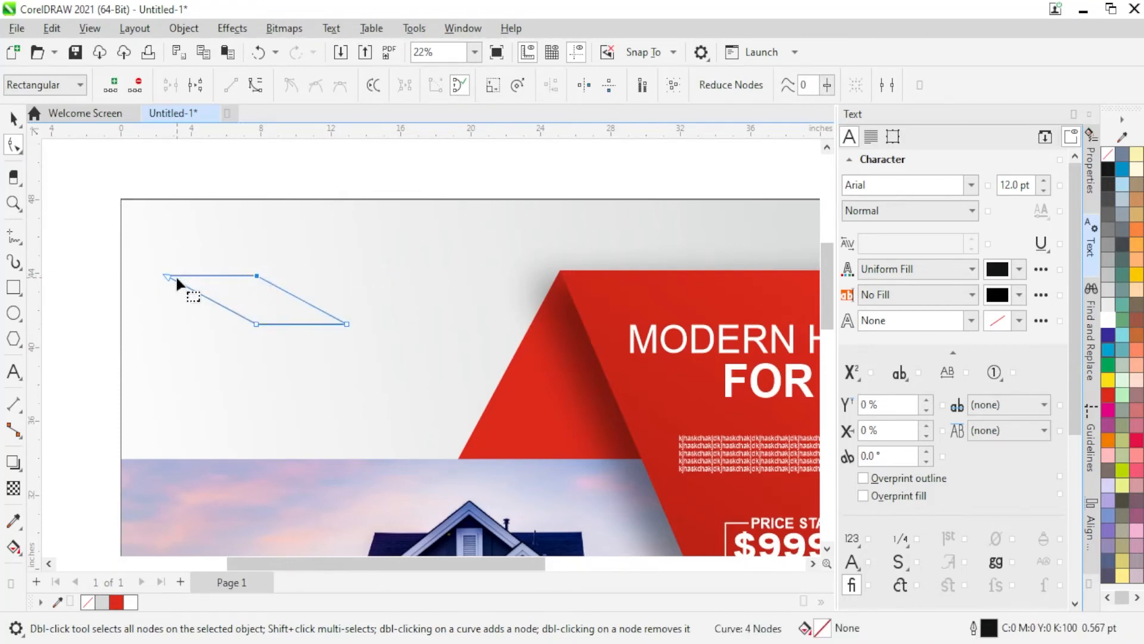
drag(167, 276, 143, 328)
scroll(209, 317, up, 2)
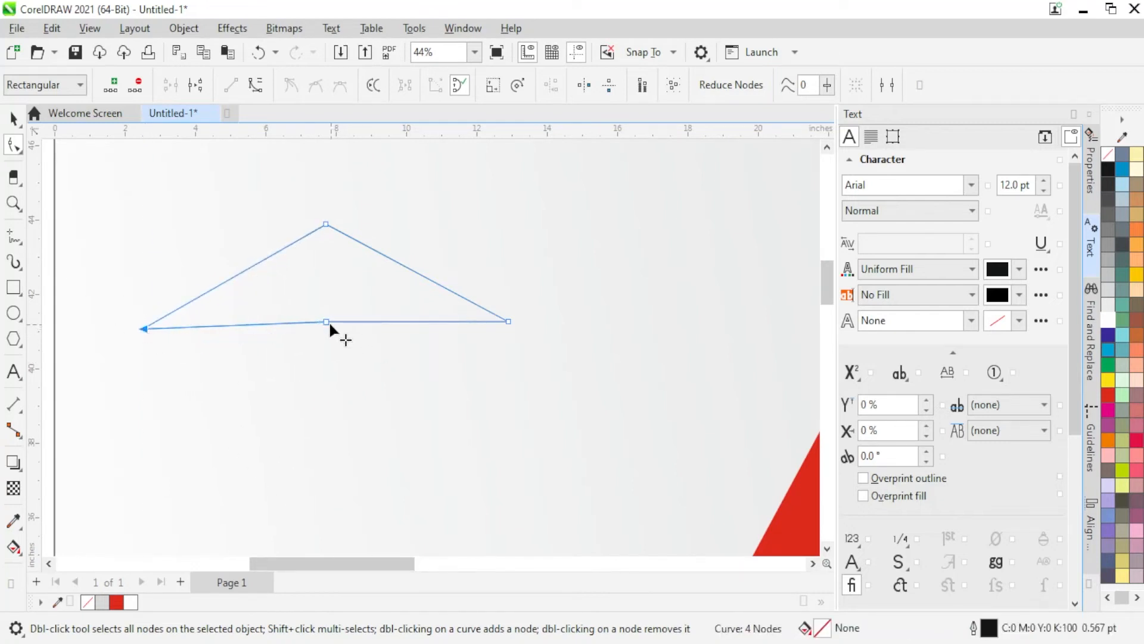
drag(326, 321, 327, 241)
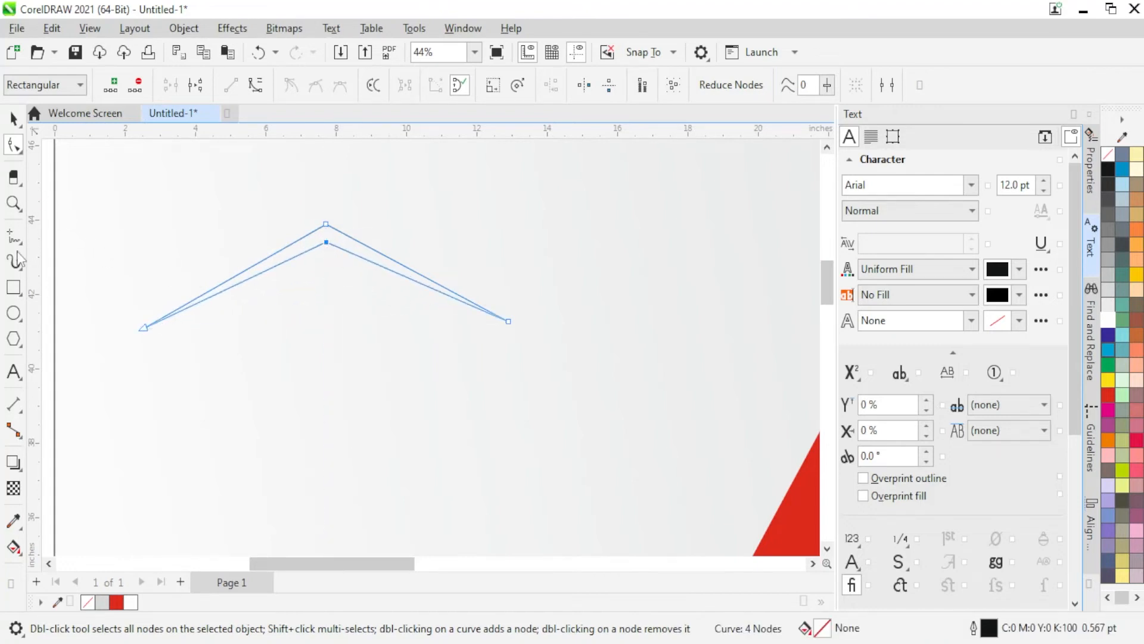
Draw a roughly 0.28-inch square beneath the roof peak and duplicate it into a two-by-two window about 0.64 inches wide.
click(14, 287)
scroll(455, 302, up, 4)
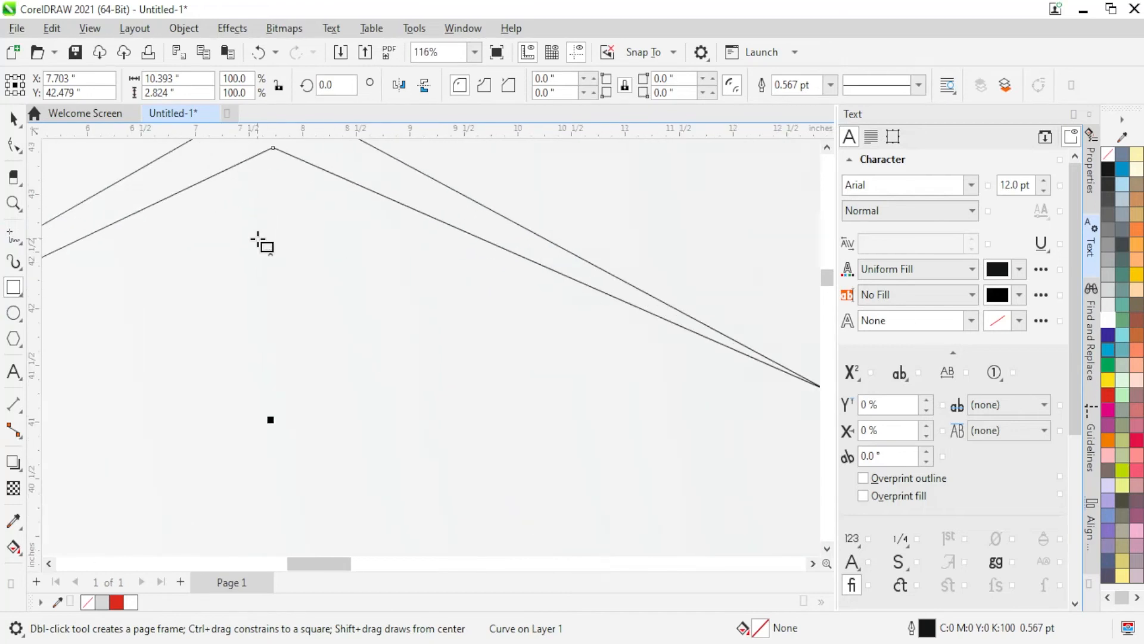
scroll(258, 238, up, 1)
mouse_move(198, 200)
mouse_down()
mouse_move(238, 242)
mouse_move(217, 241)
mouse_move(250, 246)
mouse_move(260, 234)
mouse_move(226, 263)
mouse_move(229, 277)
mouse_up()
click(11, 119)
shift+click(231, 246)
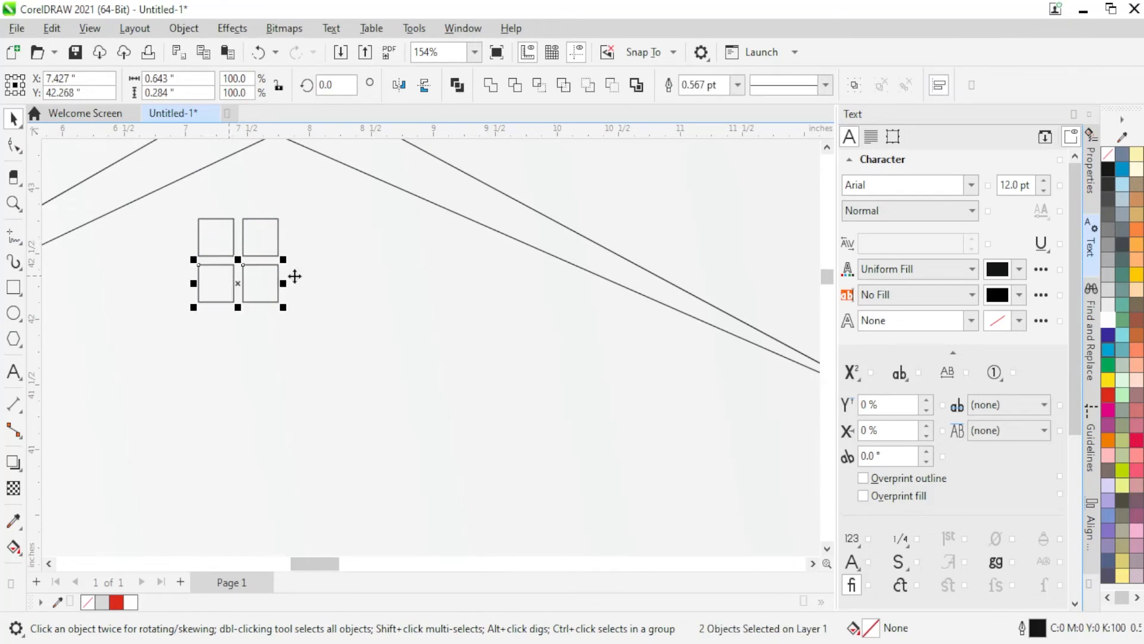
shift+click(262, 240)
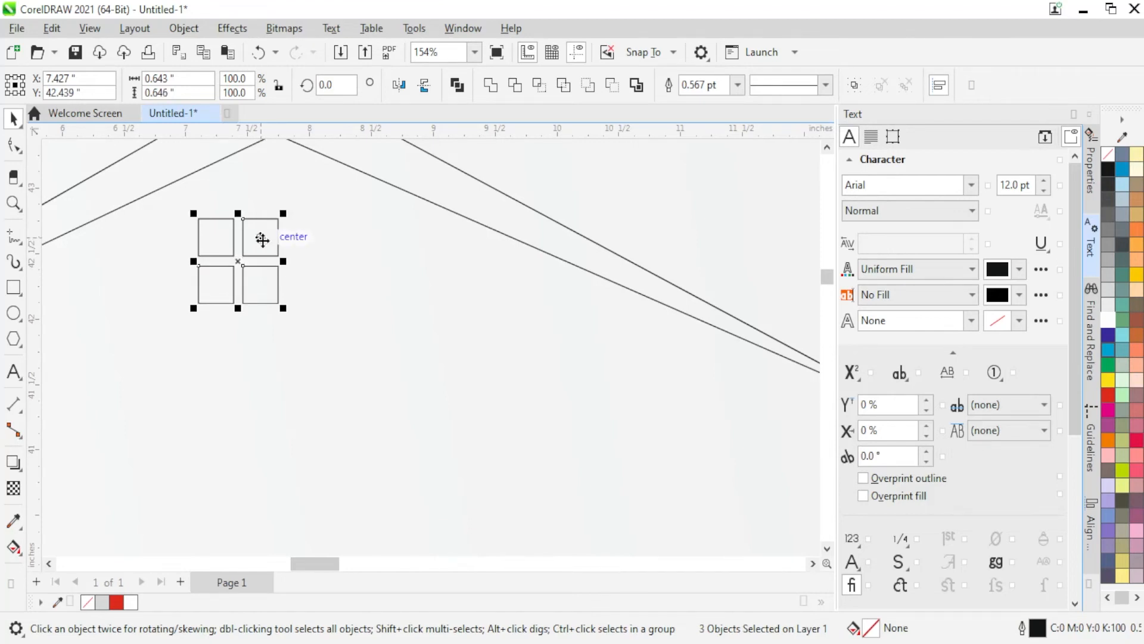
key(ctrl+g)
Try to centre the window squares horizontally on the roof shape, and undo the alignment.
scroll(262, 240, down, 1)
shift+click(312, 178)
key(c)
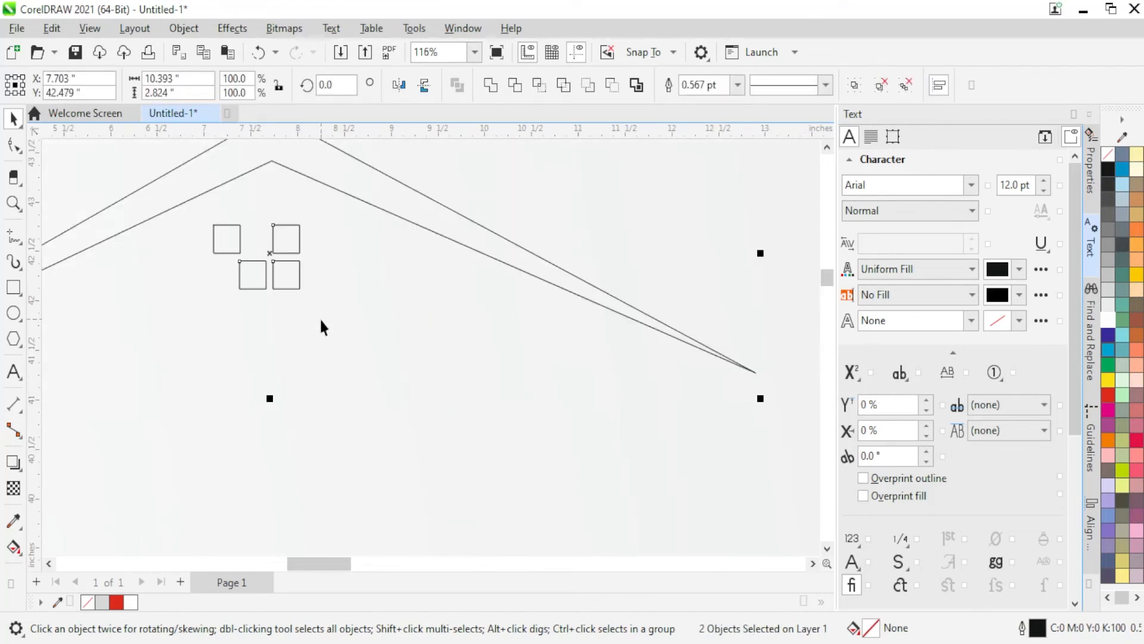
scroll(321, 315, down, 2)
key(ctrl+z)
Group all four window squares and centre the group horizontally beneath the roof peak.
click(293, 294)
scroll(300, 295, down, 1)
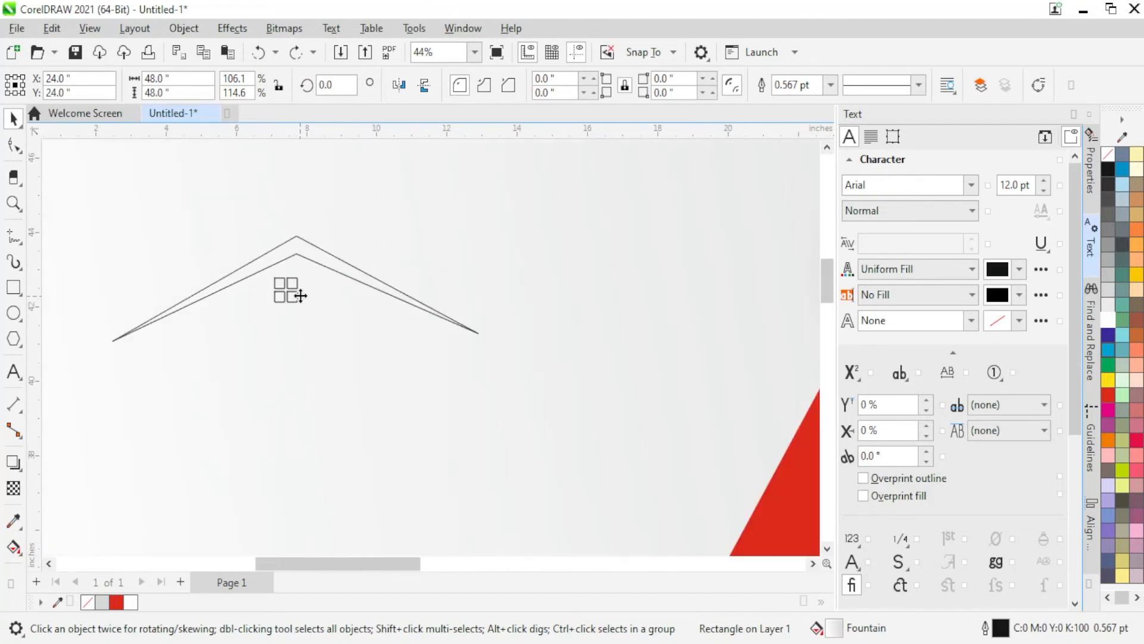
scroll(300, 296, down, 1)
drag(350, 350, 350, 350)
scroll(317, 272, up, 3)
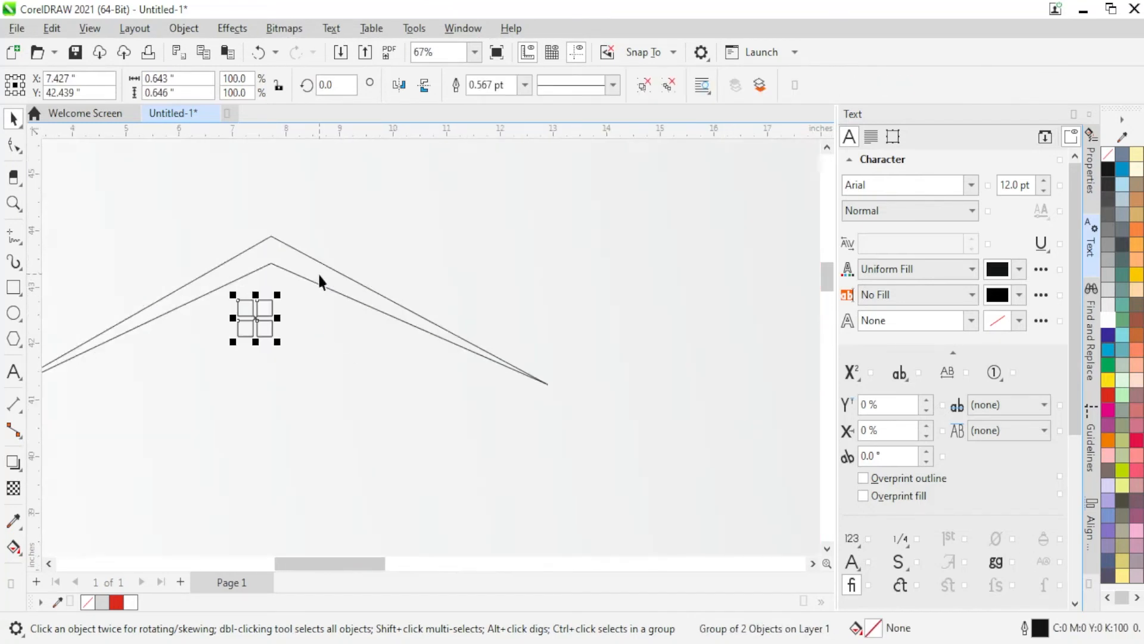
scroll(317, 274, down, 1)
click(293, 341)
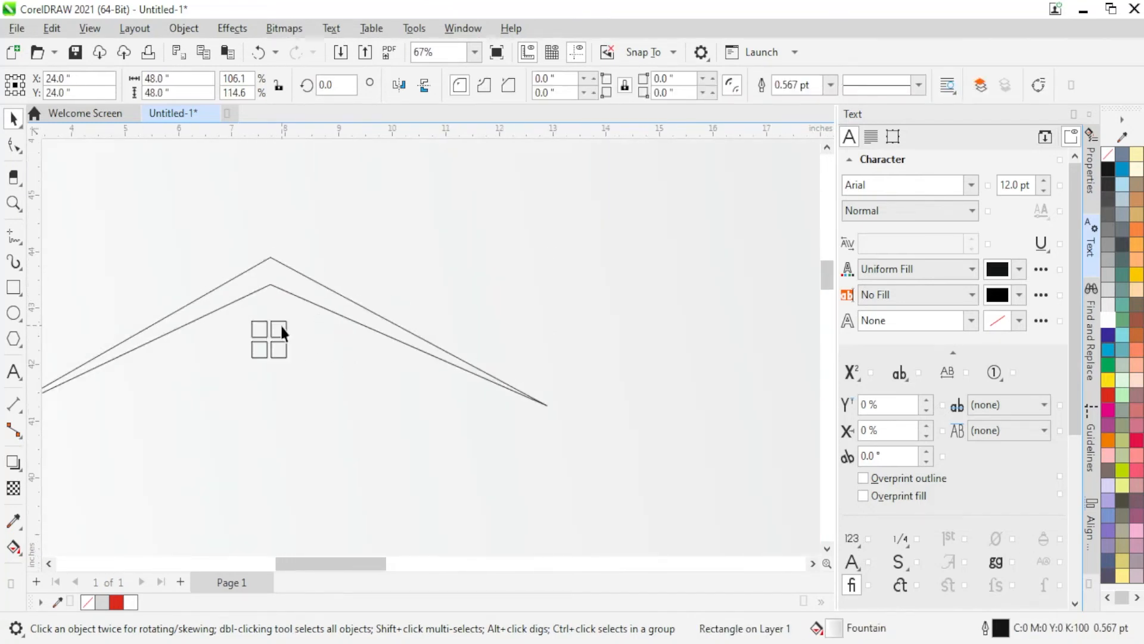
Fill the roof and the window squares with red (C0 M100 Y100 K0) and remove their outlines.
click(281, 327)
shift+click(305, 279)
click(1109, 394)
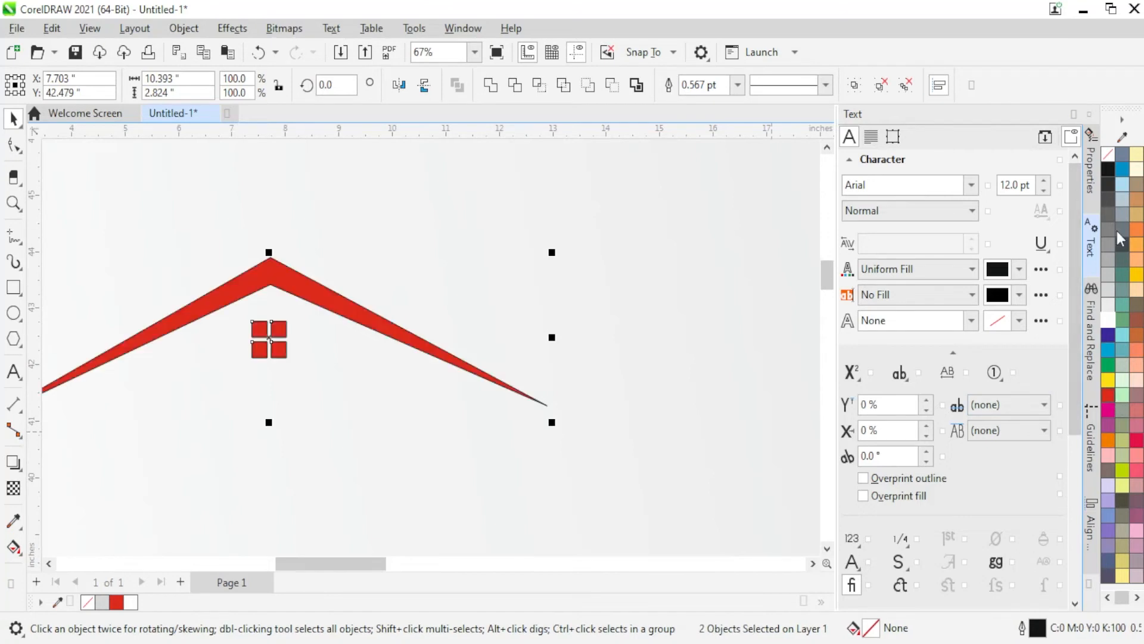
right_click(1116, 158)
click(1115, 168)
scroll(539, 298, down, 1)
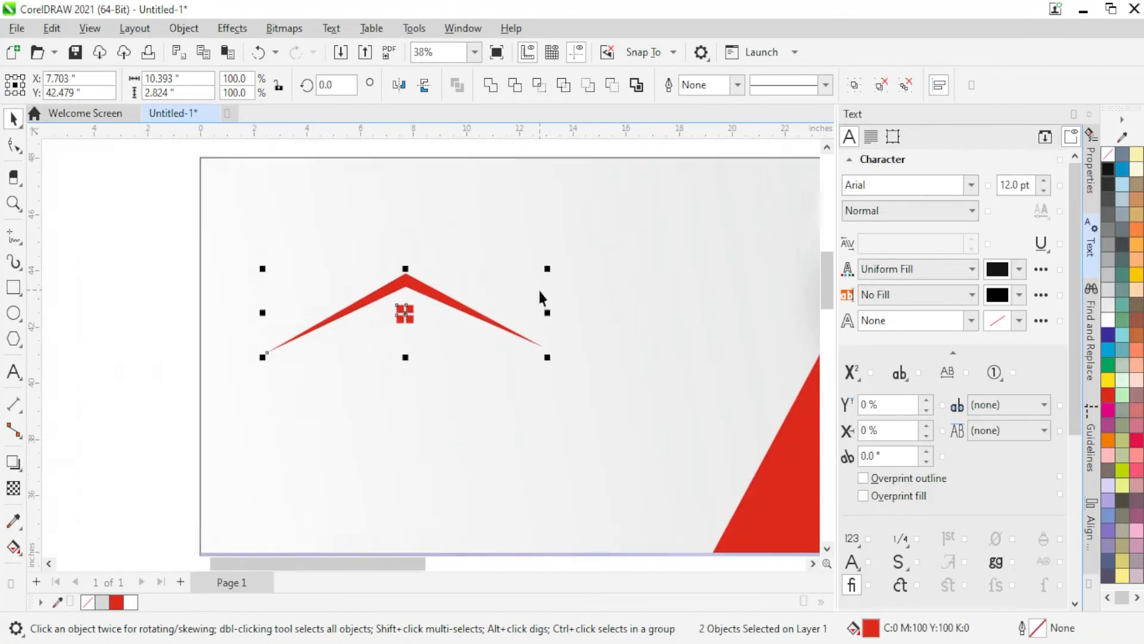
click(161, 273)
scroll(412, 334, up, 1)
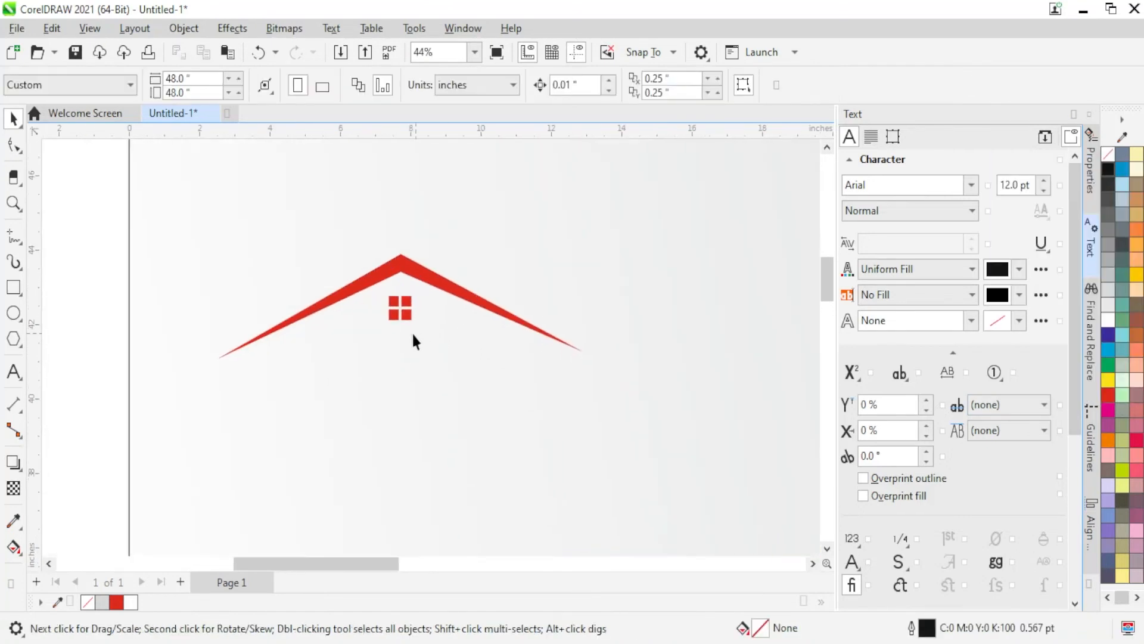
Add the two-line text "REAL ESTATE" beside the roof, centre-align its lines and make it bold.
click(13, 372)
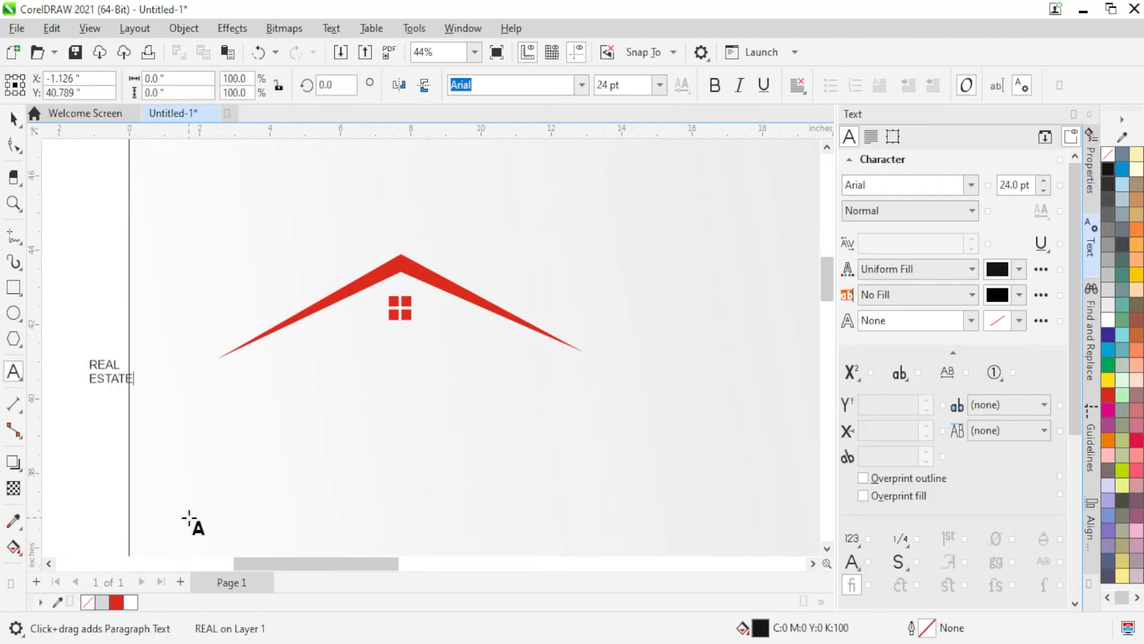
key(Escape)
click(22, 123)
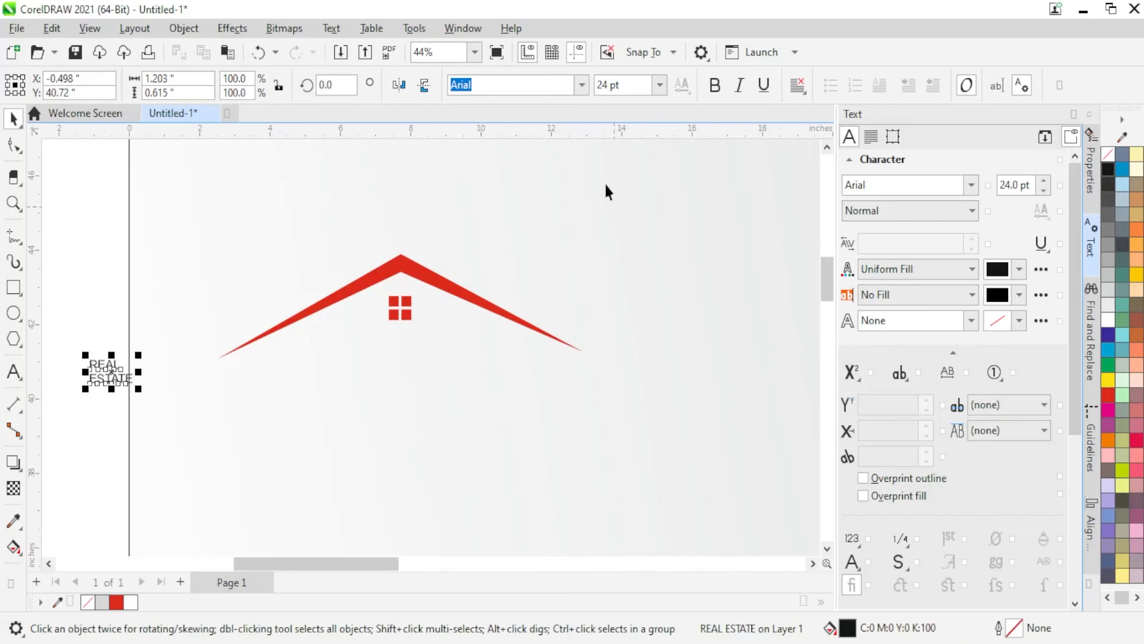
click(797, 85)
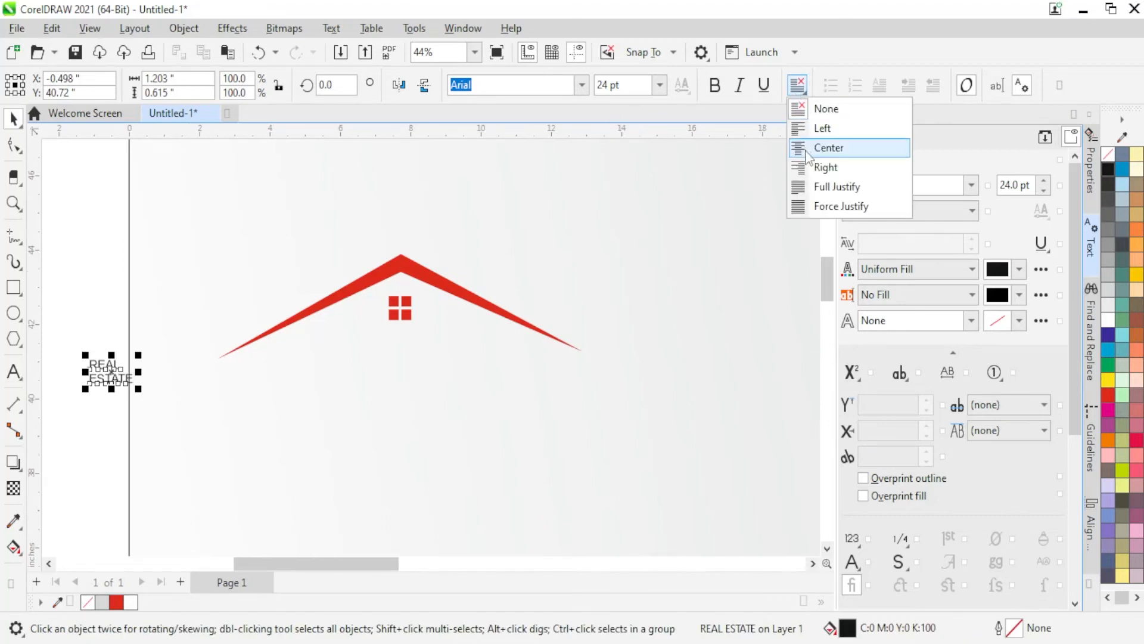
click(828, 148)
click(894, 211)
click(887, 262)
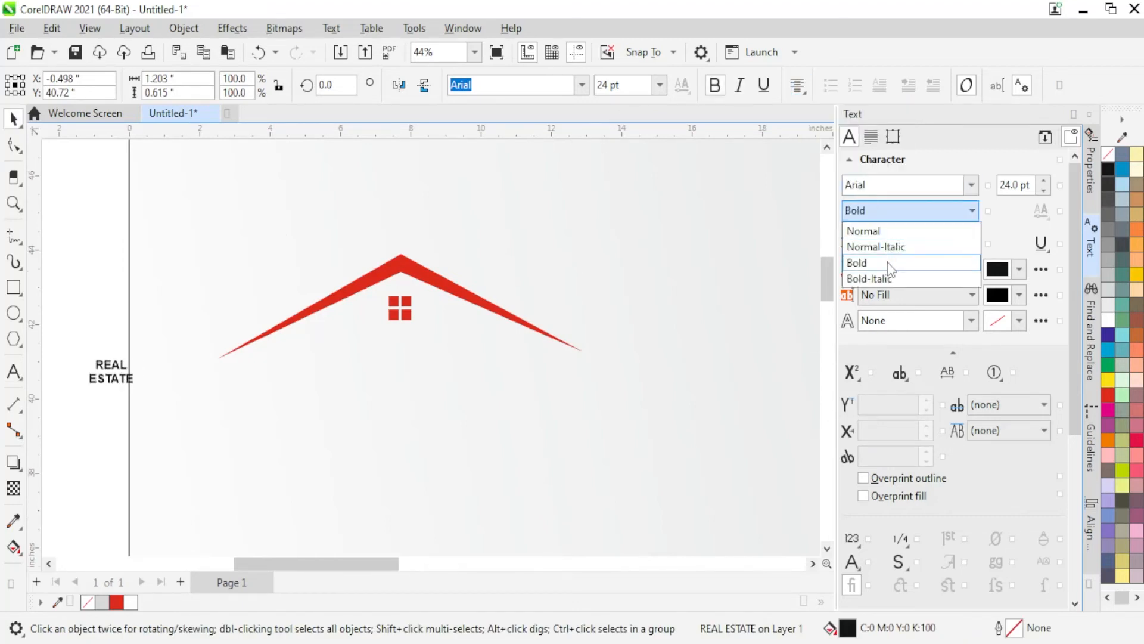
Enlarge "REAL ESTATE" to about 73 pt, place it under the window and tighten its line spacing.
drag(136, 392, 233, 441)
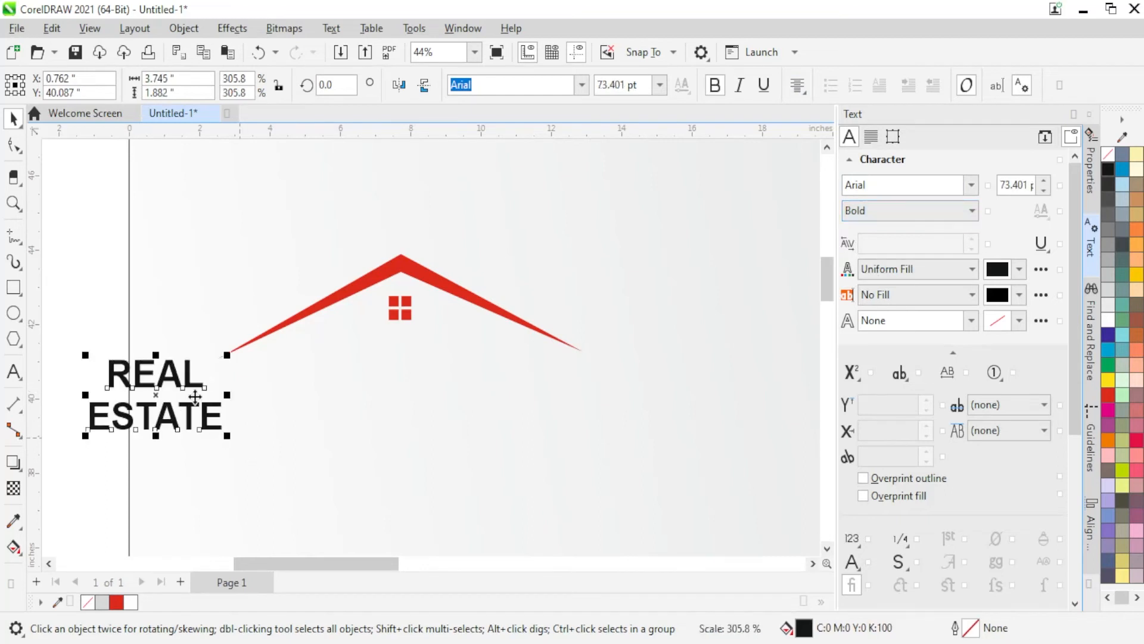
drag(176, 387, 424, 363)
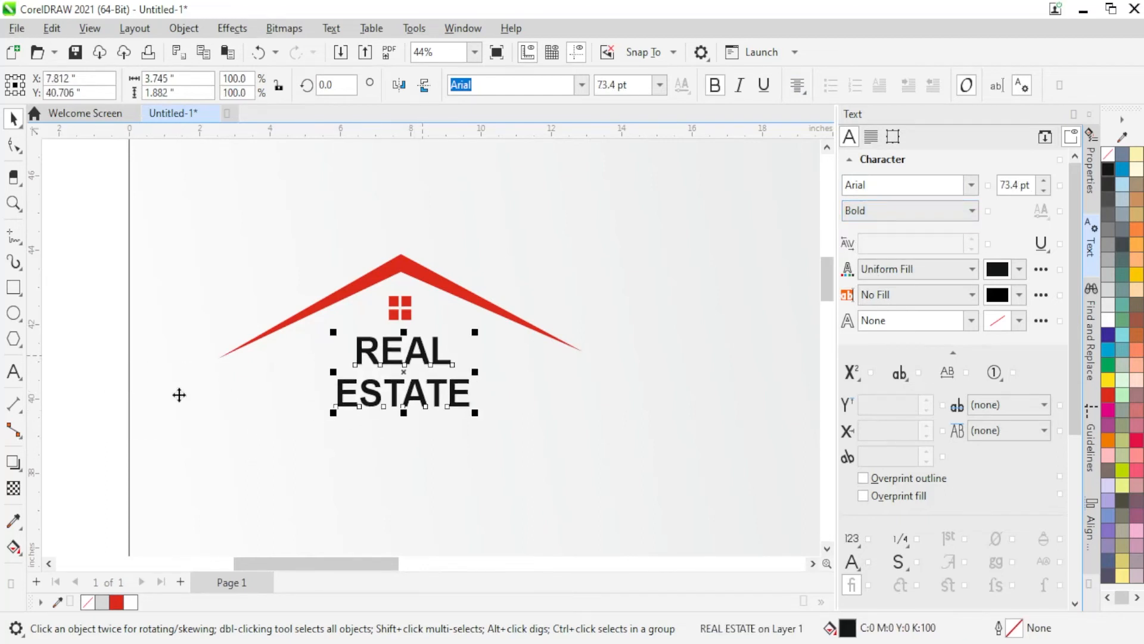
click(11, 151)
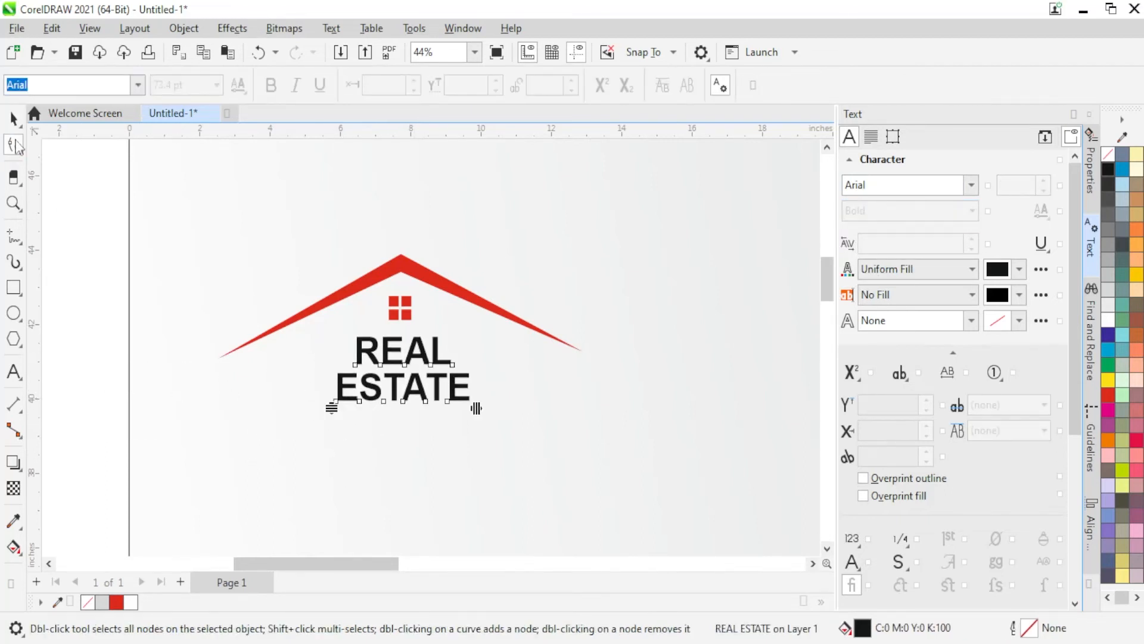
click(14, 118)
Enlarge "REAL ESTATE" to about 108.5 pt and centre it horizontally under the roof.
drag(422, 378, 370, 378)
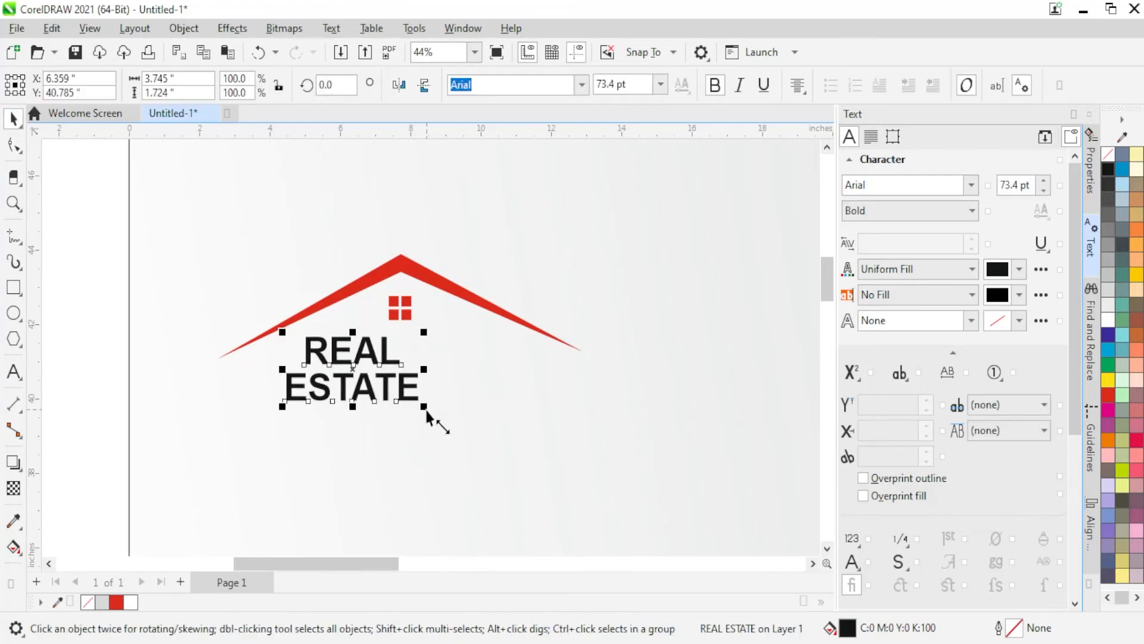
drag(426, 412, 509, 435)
shift+click(441, 292)
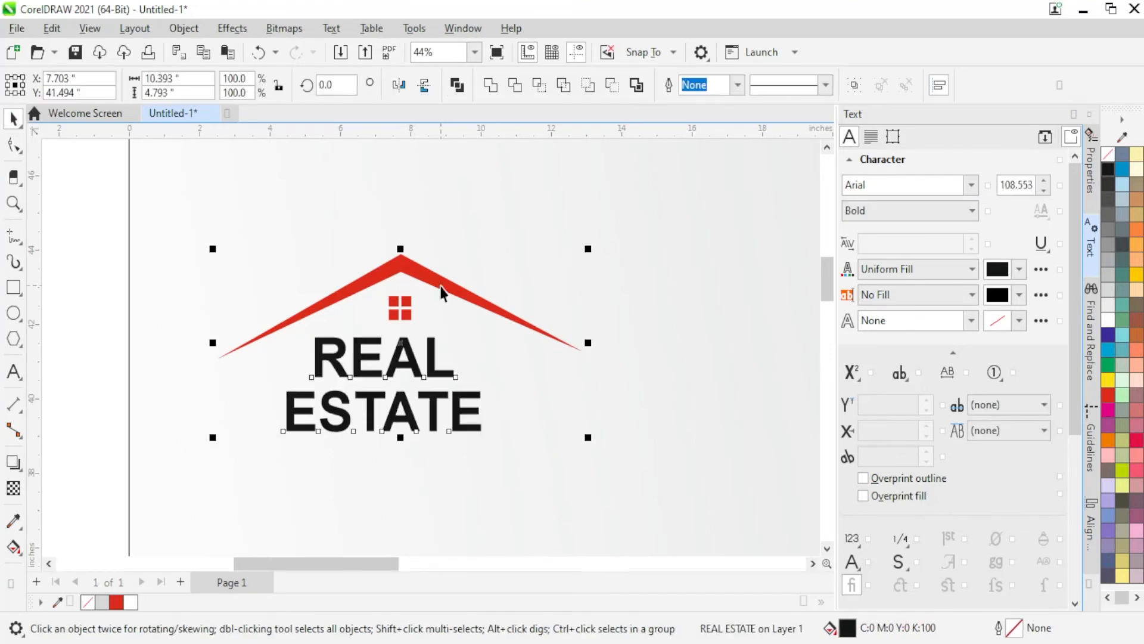
key(c)
click(442, 380)
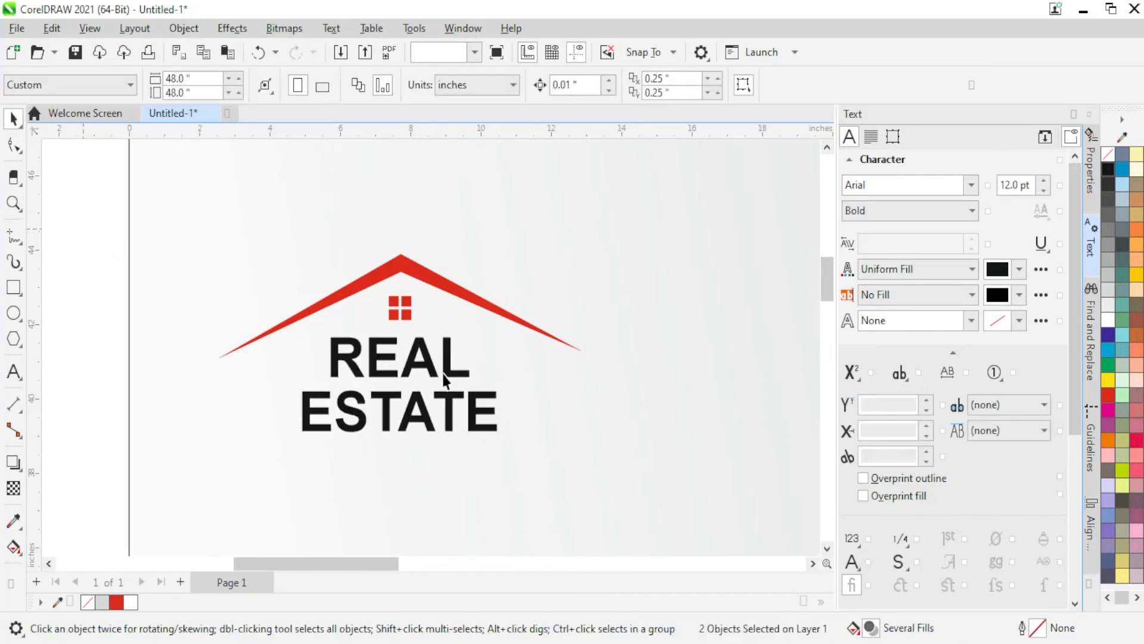
Duplicate "REAL ESTATE" below itself, change the copy's text to "Agency" and set it in All Caps.
drag(414, 481, 415, 487)
right_click(415, 488)
key(F8)
key(ctrl+a)
text(A)
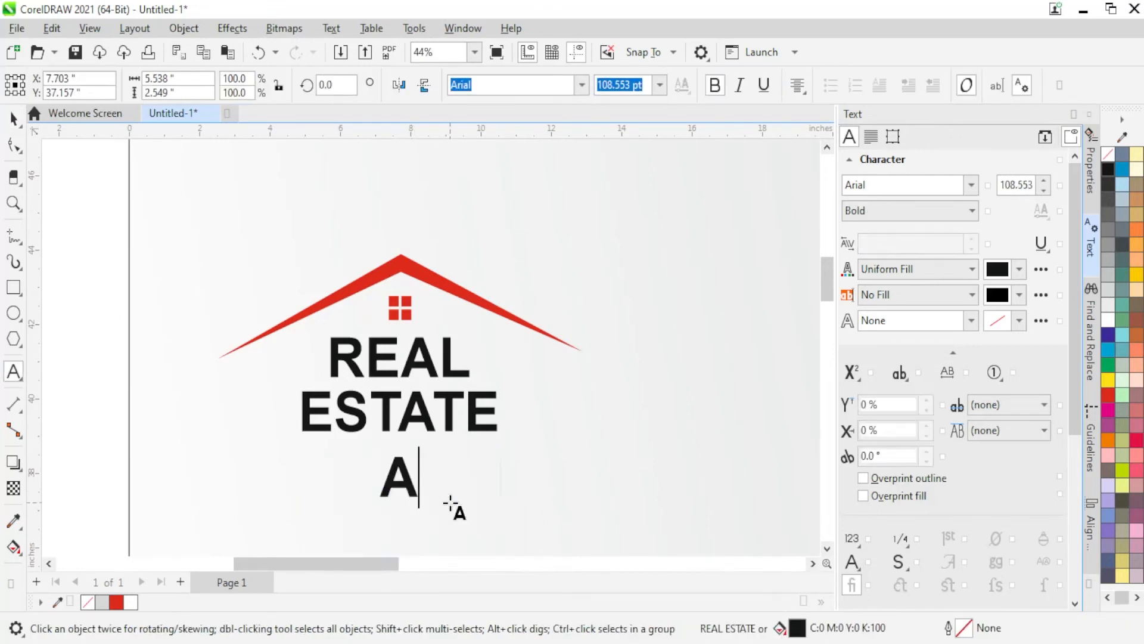
text(gency)
click(13, 117)
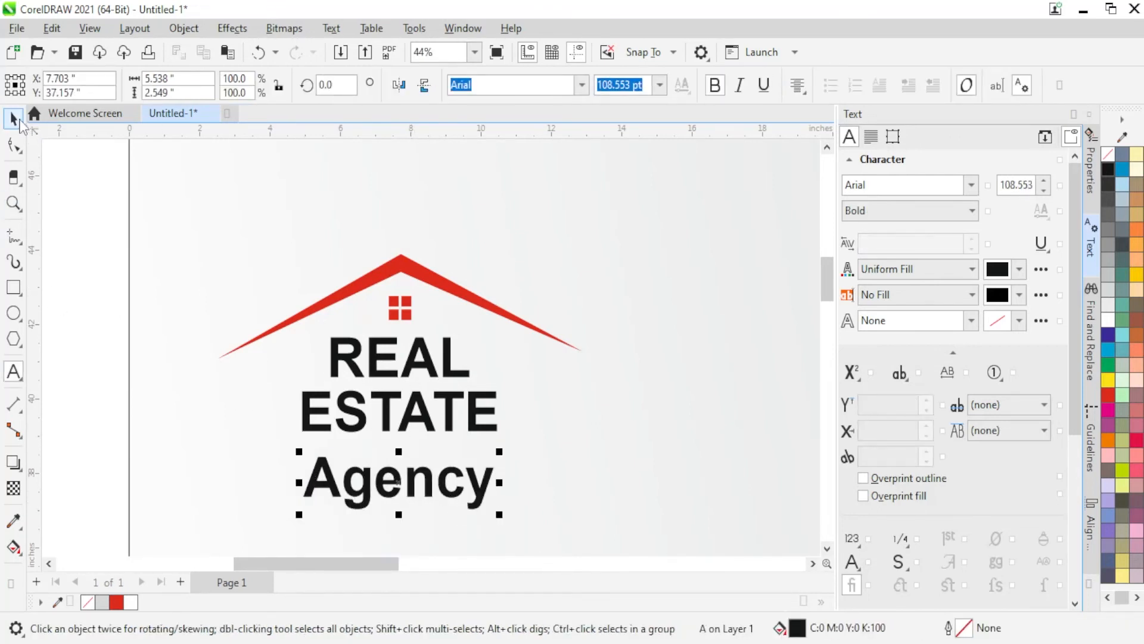
click(905, 385)
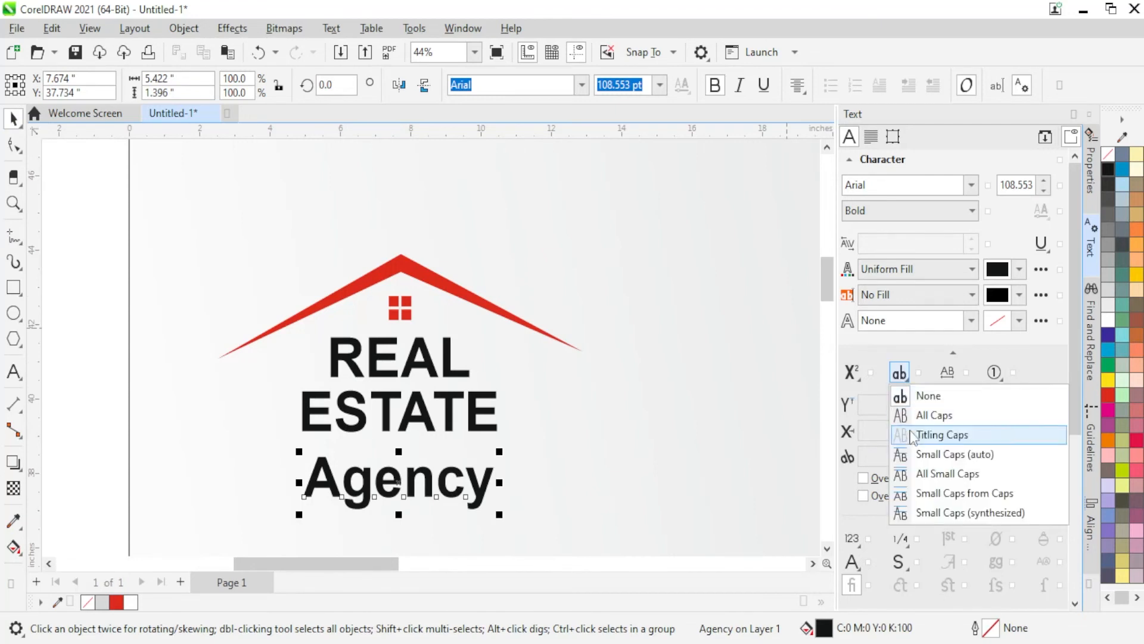
click(933, 414)
Shrink "AGENCY" to about 57 pt and move it up close beneath "ESTATE".
scroll(512, 494, up, 2)
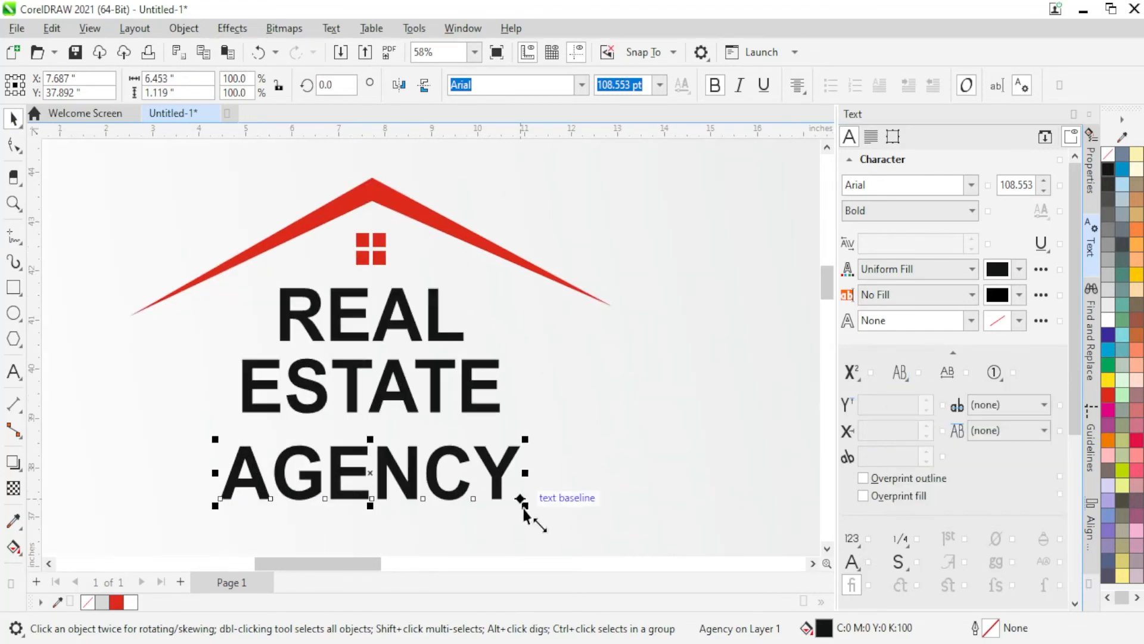
drag(525, 505, 448, 482)
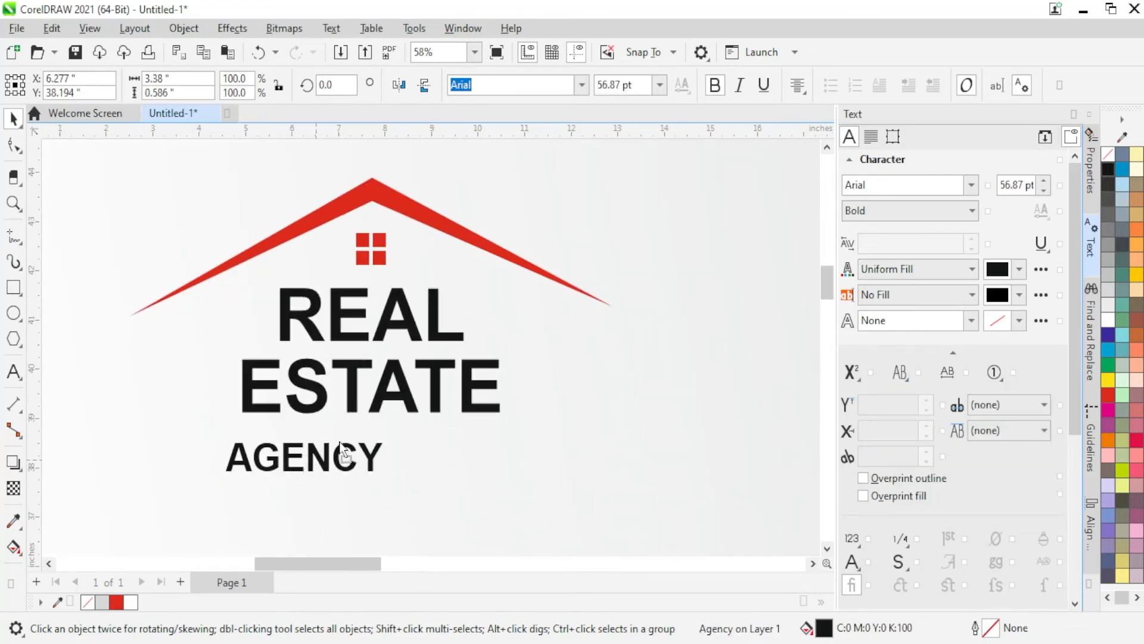
drag(340, 455, 362, 437)
shift+click(317, 406)
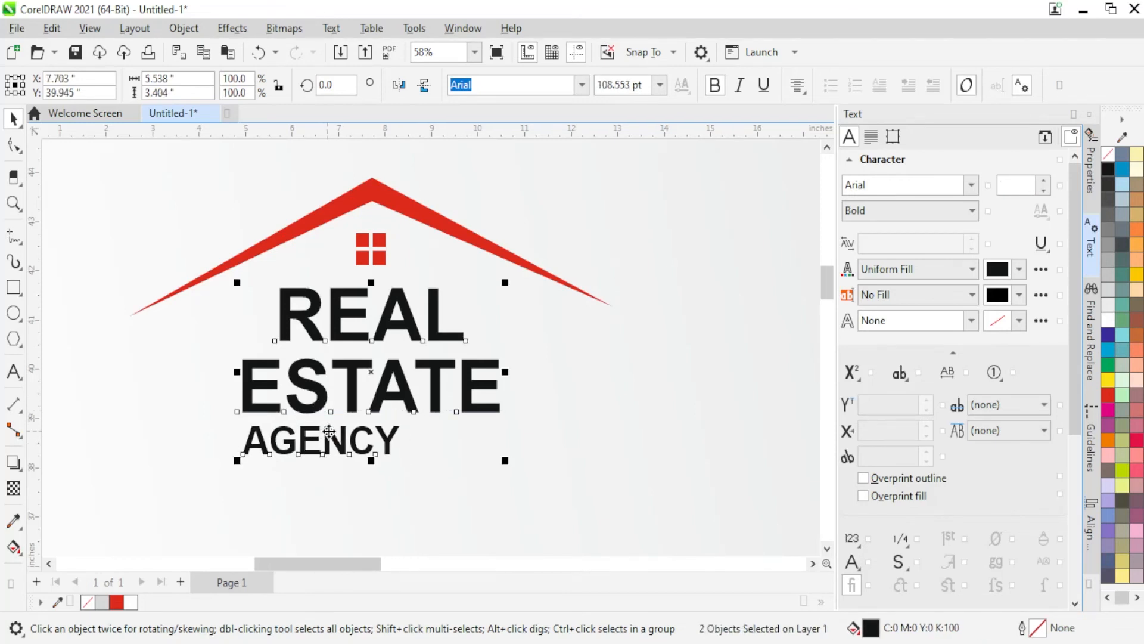
click(120, 368)
Enlarge "AGENCY" to about 62 pt, widen its letter spacing to roughly match "ESTATE" and centre it beneath "REAL ESTATE".
click(332, 440)
drag(414, 468, 499, 463)
key(F10)
key(space)
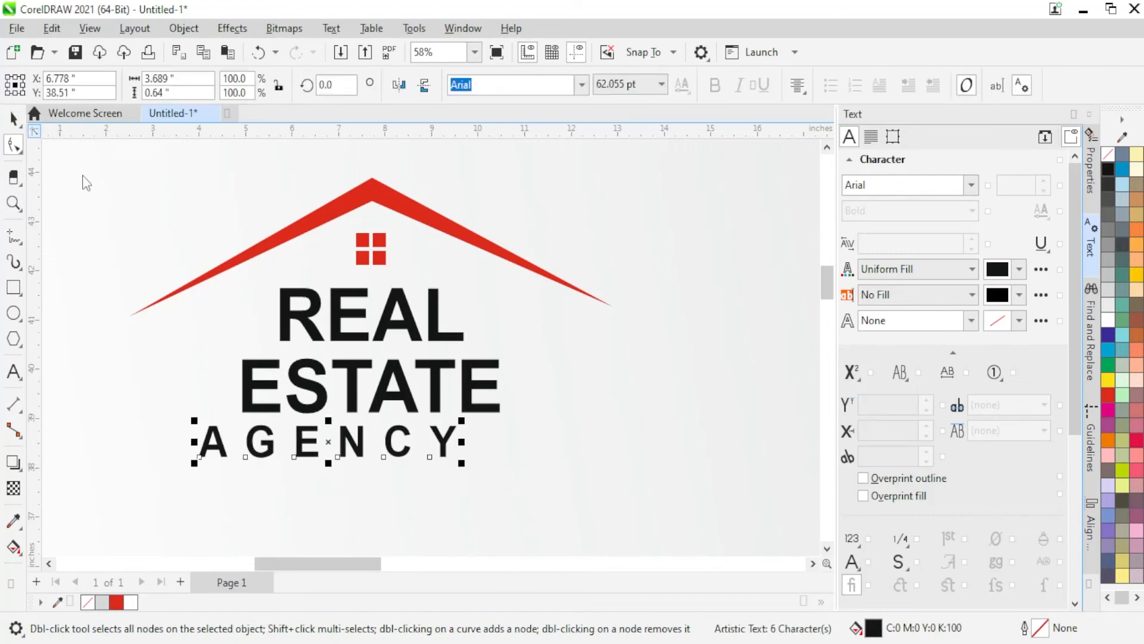
shift+click(293, 388)
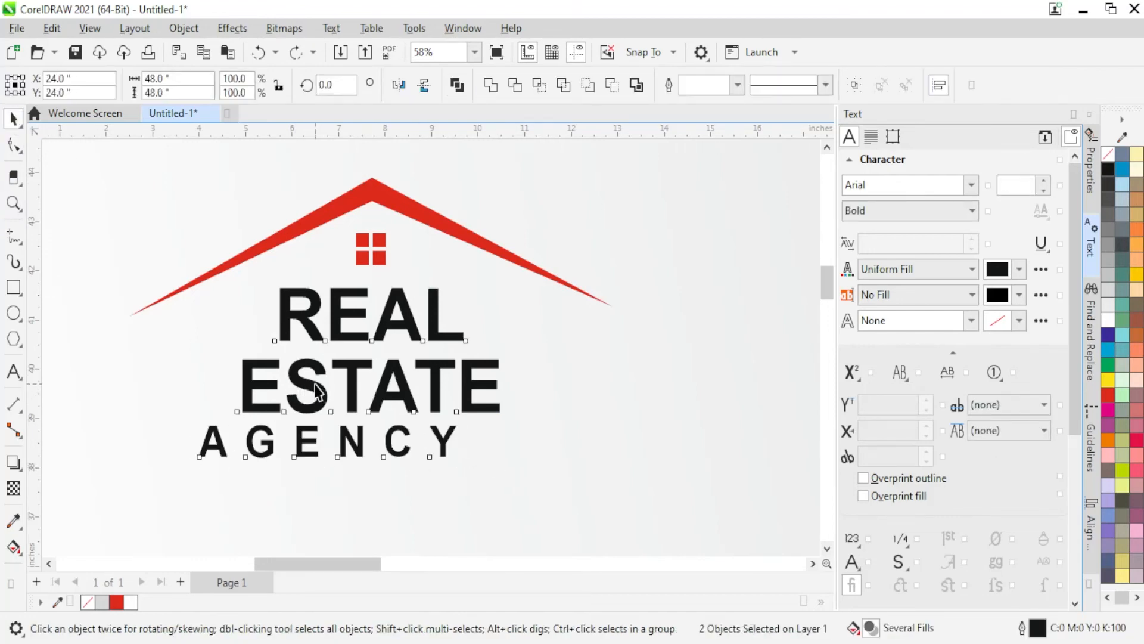
key(c)
Re-centre the displaced grey background rectangle on the page.
scroll(324, 388, down, 1)
scroll(325, 382, down, 1)
scroll(412, 301, down, 1)
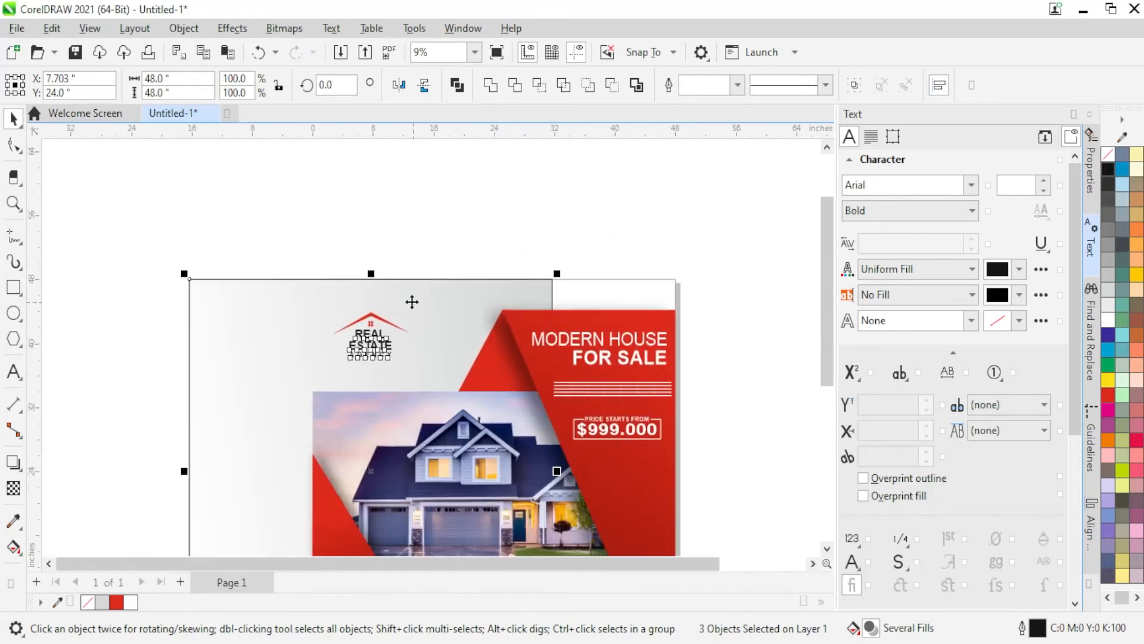
scroll(363, 229, down, 1)
click(245, 313)
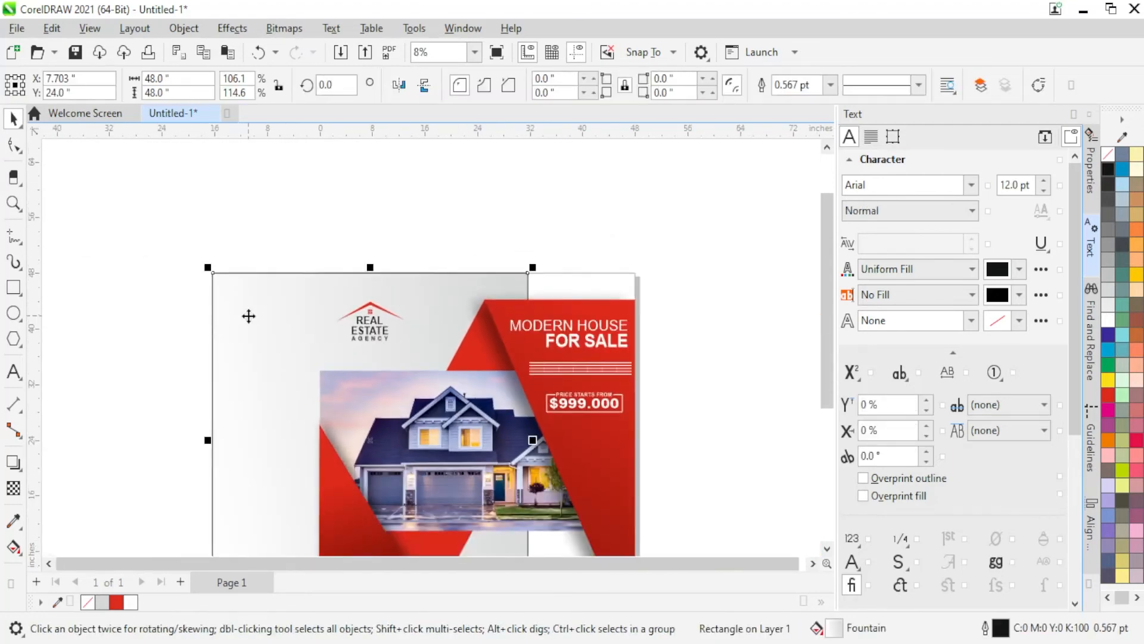
key(p)
click(186, 230)
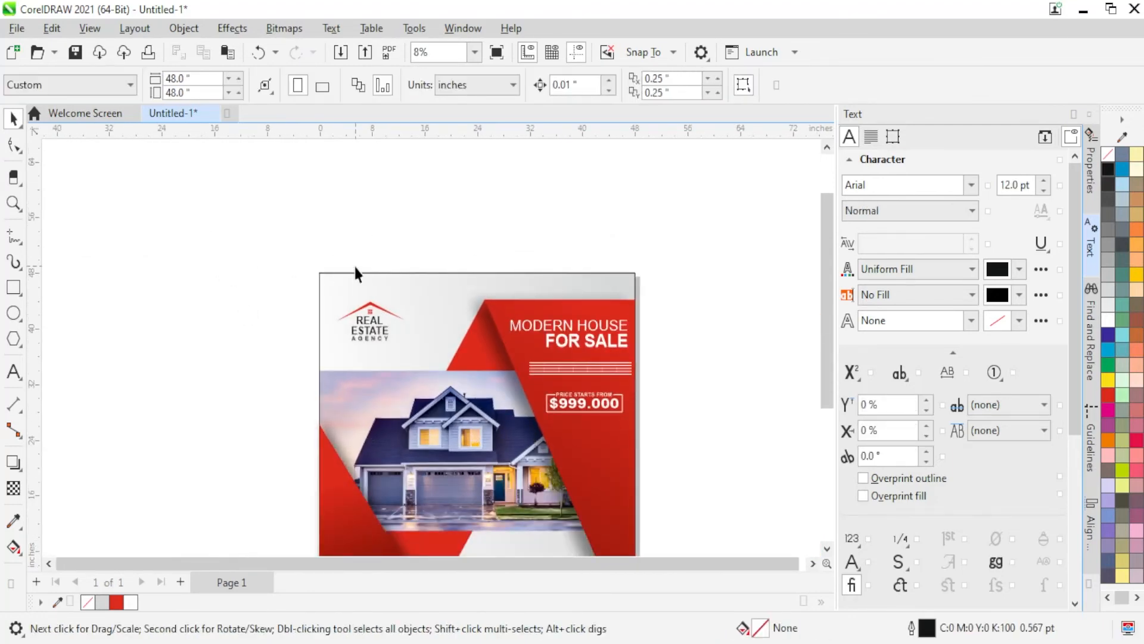
Add a "Call" text line below the page and enlarge it to about 311 pt.
scroll(355, 266, down, 1)
scroll(465, 316, up, 1)
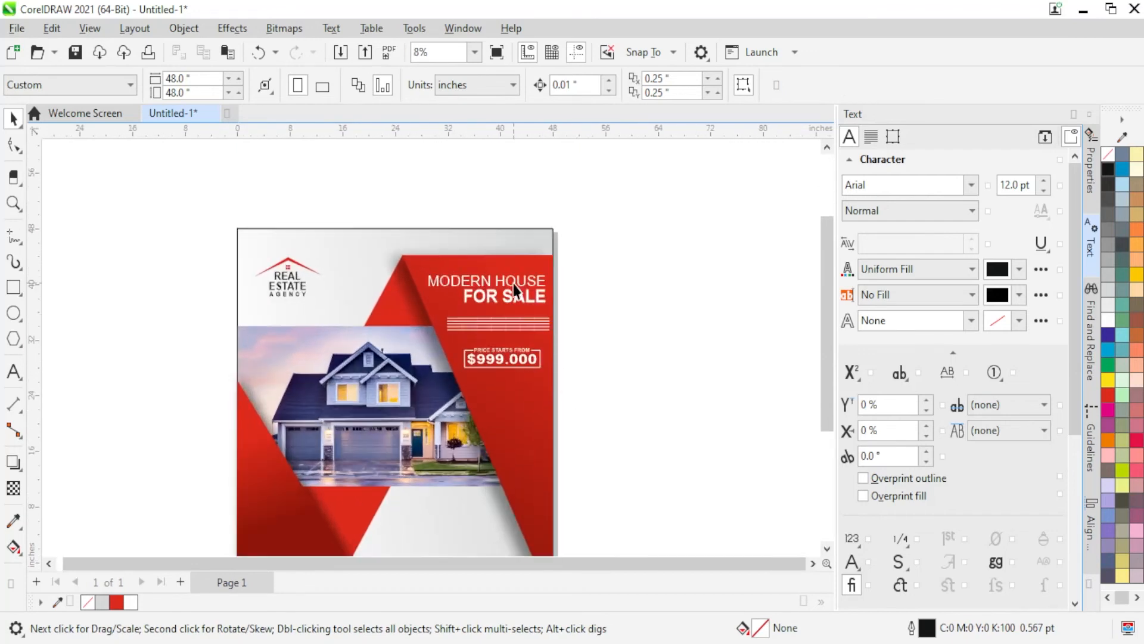
scroll(495, 287, down, 1)
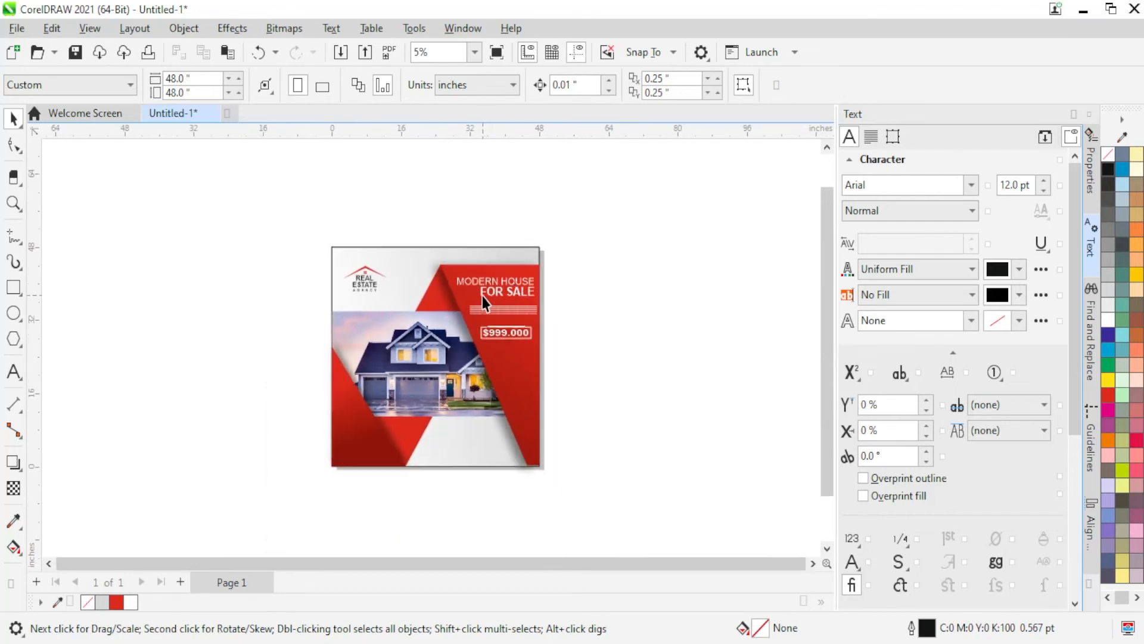
scroll(449, 409, up, 1)
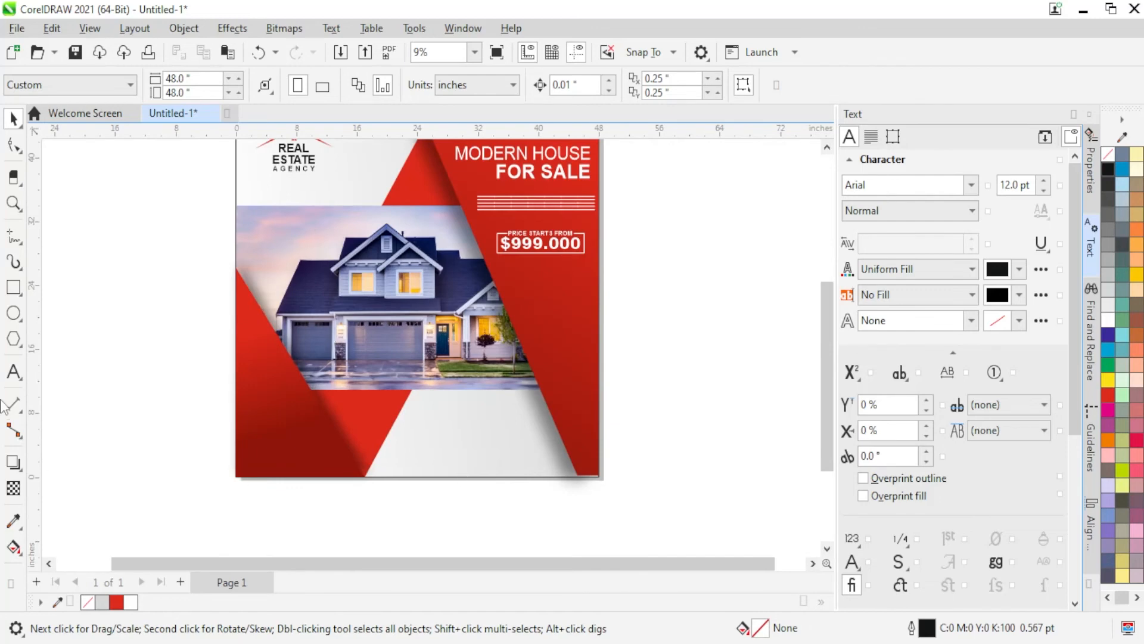
click(13, 372)
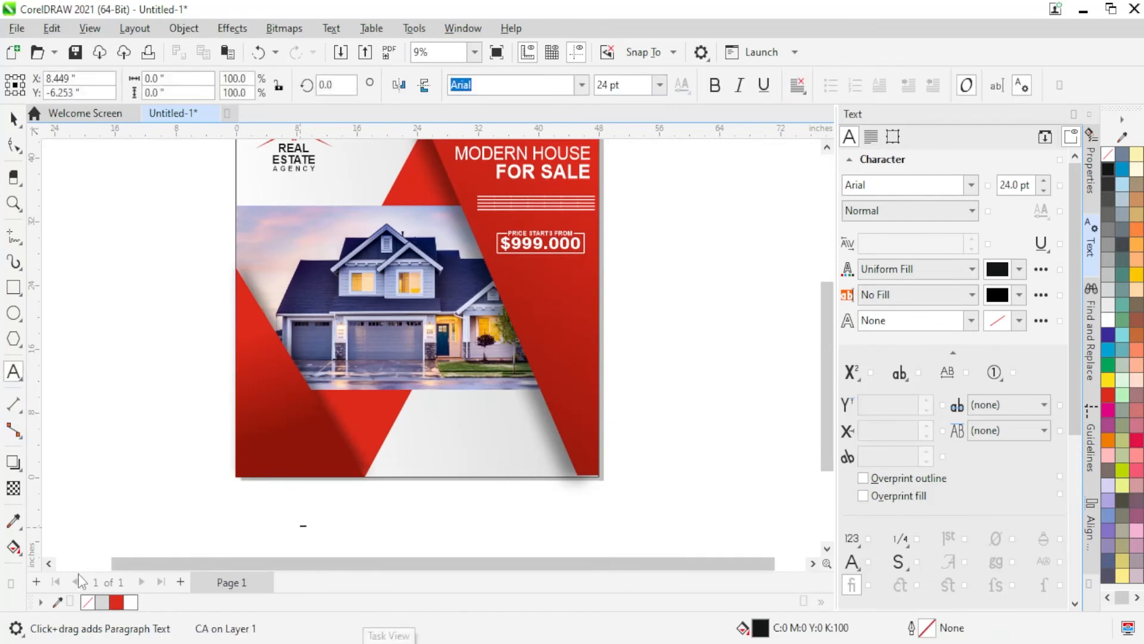
scroll(317, 539, up, 1)
drag(276, 510, 380, 463)
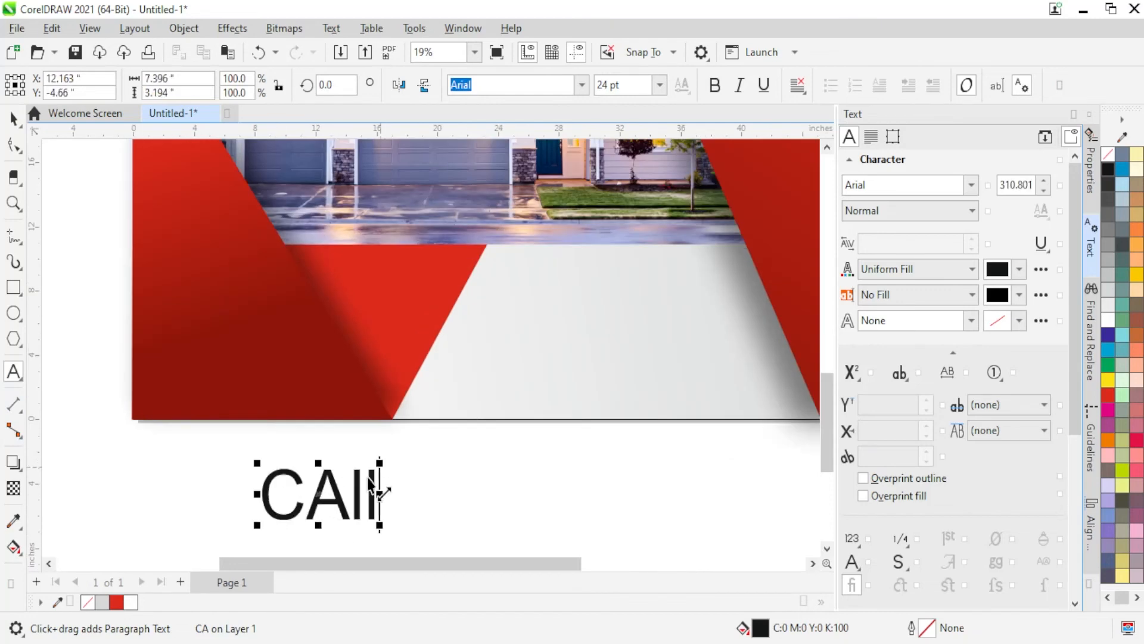
Correct the capitalisation of the new text line so that it reads "Call".
double_click(344, 502)
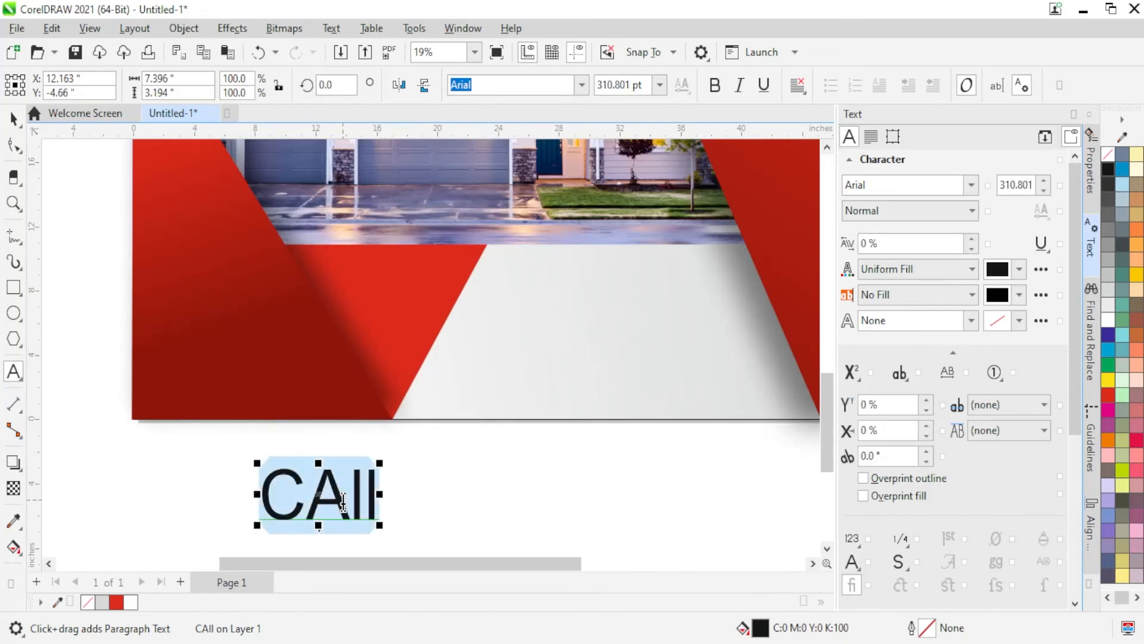
key(Right)
key(Left)
key(BackSpace)
key(BackSpace)
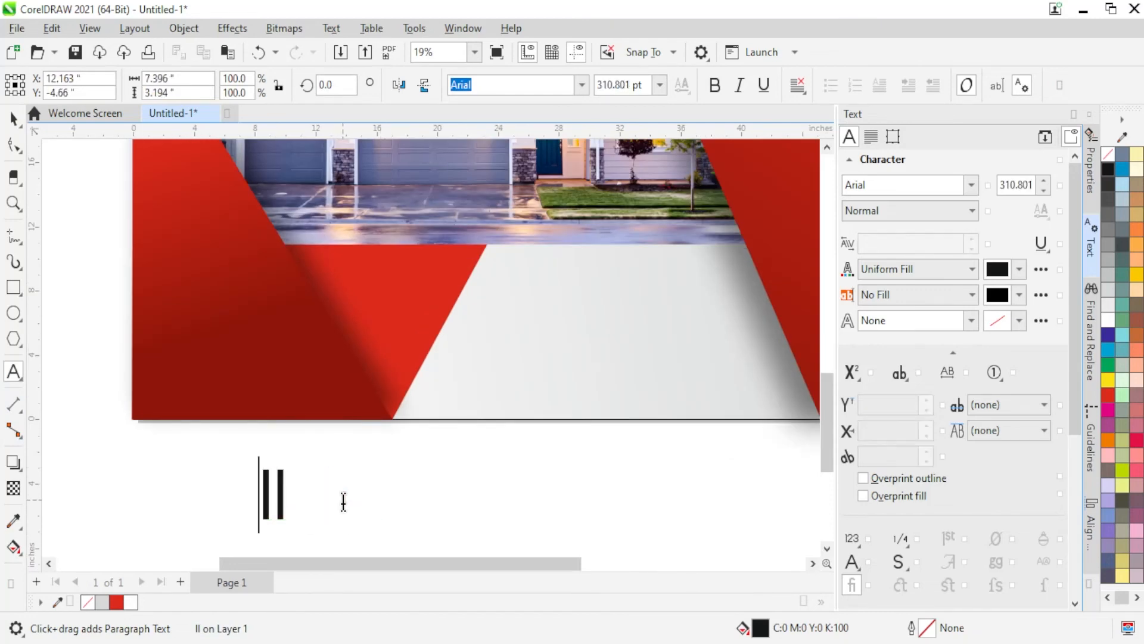
text(Ca)
scroll(287, 508, down, 1)
scroll(271, 497, down, 1)
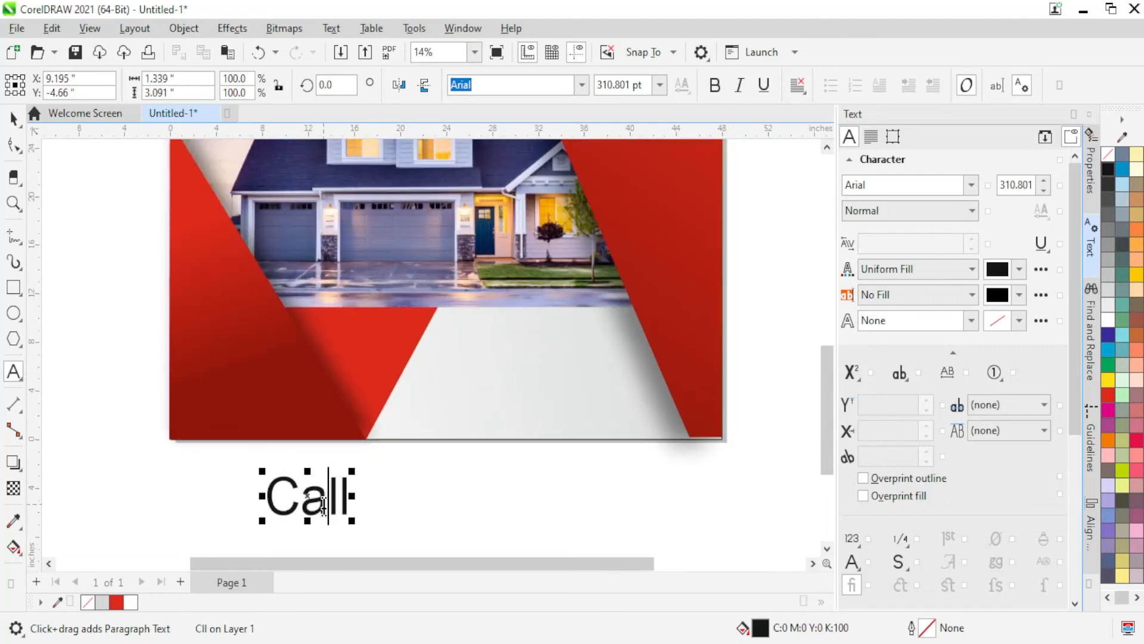
Extend the text with a colon and a placeholder phone number including its country code.
text(:)
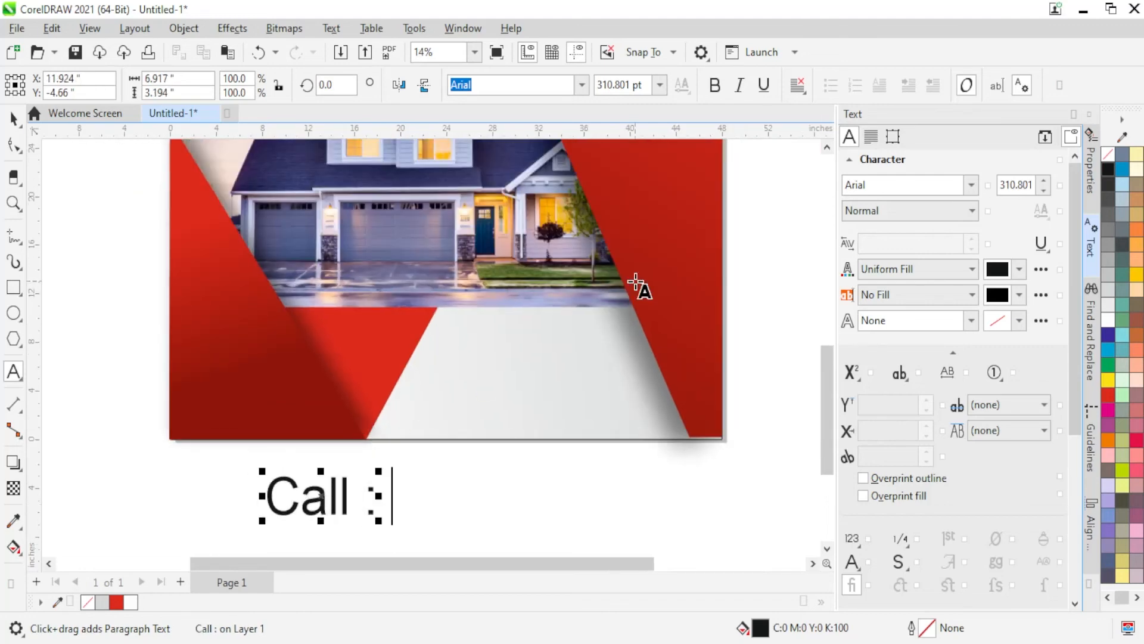
text( +91 0)
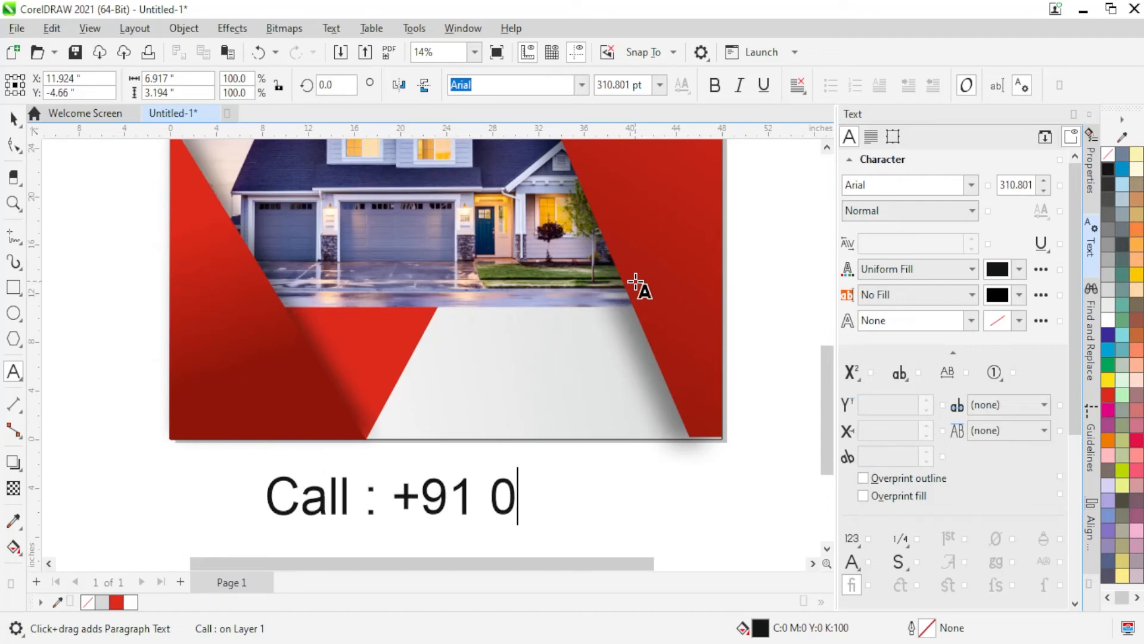
text(000 000)
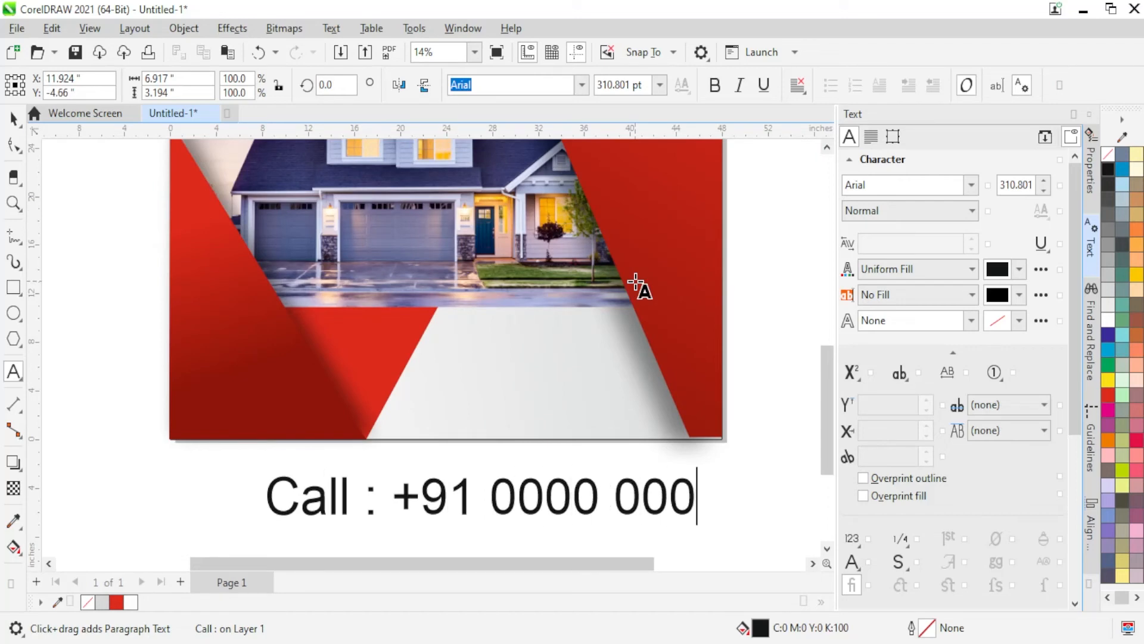
text( 000)
scroll(225, 376, down, 1)
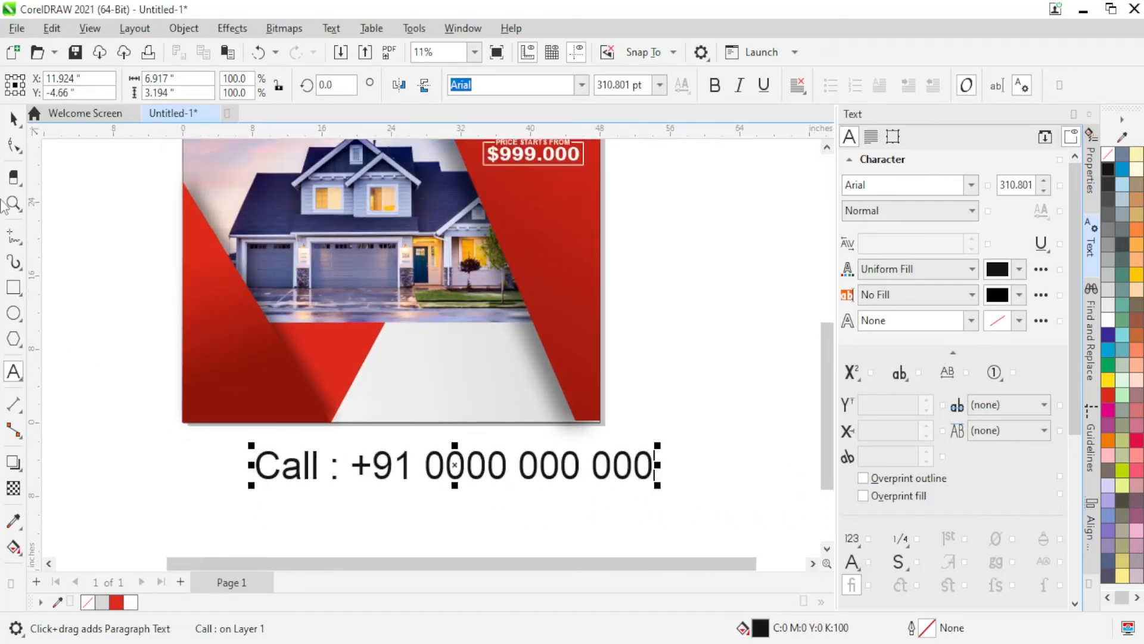
Shrink the call line to about 133 pt and make it bold.
click(13, 118)
drag(658, 484, 576, 469)
click(972, 210)
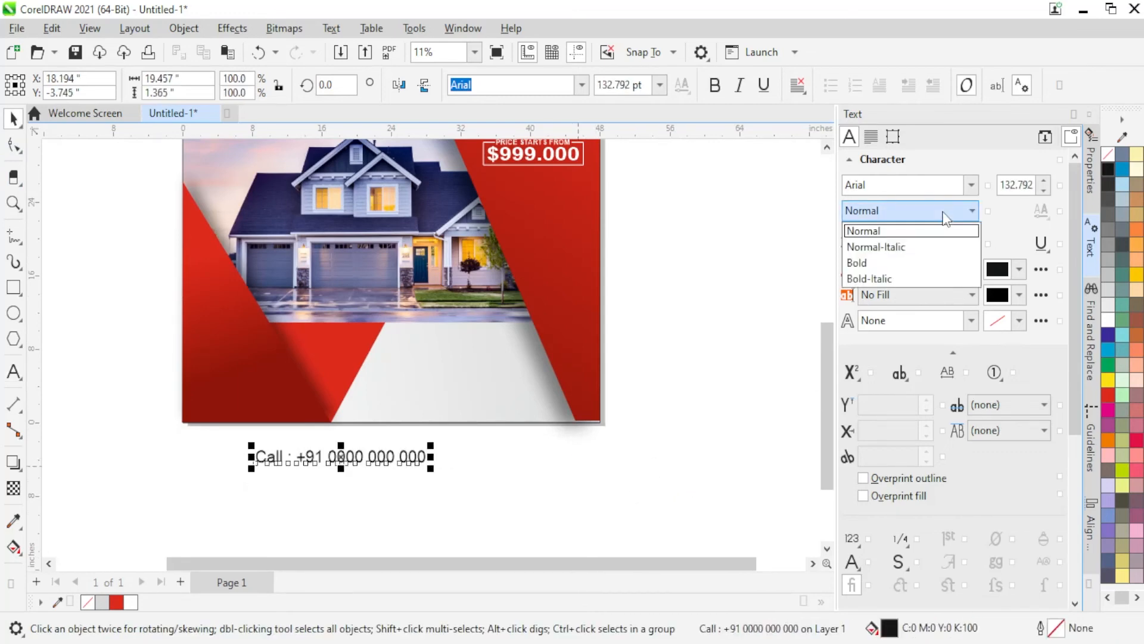
click(888, 260)
Move the call line onto the light grey area beneath the house photo and shrink it to about 113 pt.
drag(342, 457, 462, 368)
scroll(540, 371, up, 2)
drag(560, 377, 541, 373)
drag(471, 364, 471, 406)
right_click(471, 400)
key(F8)
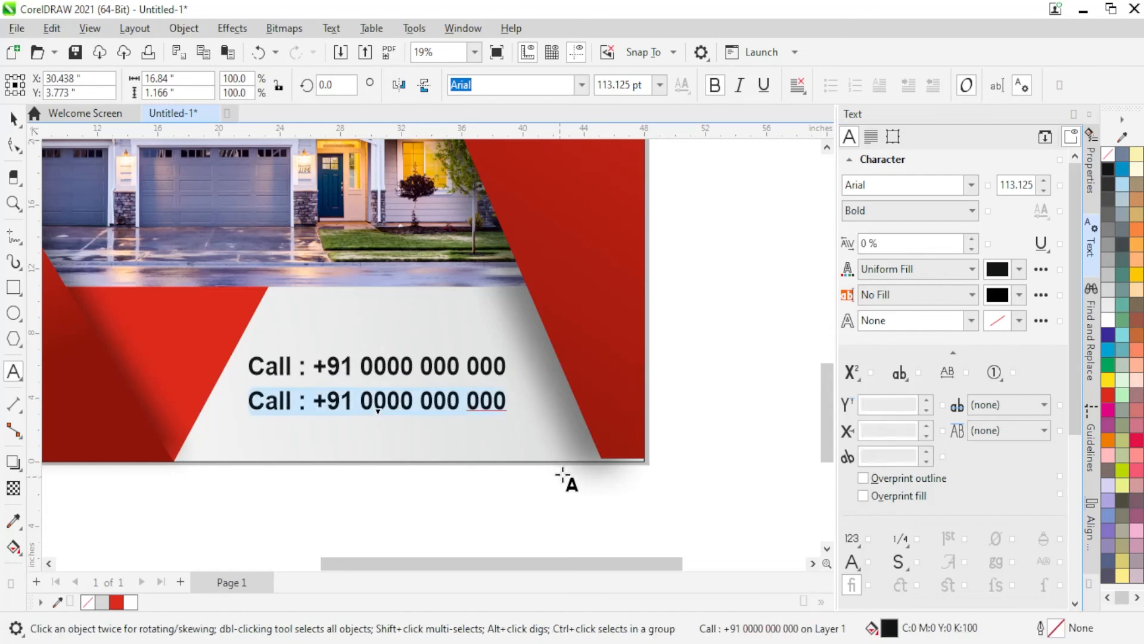
text(www.webadress)
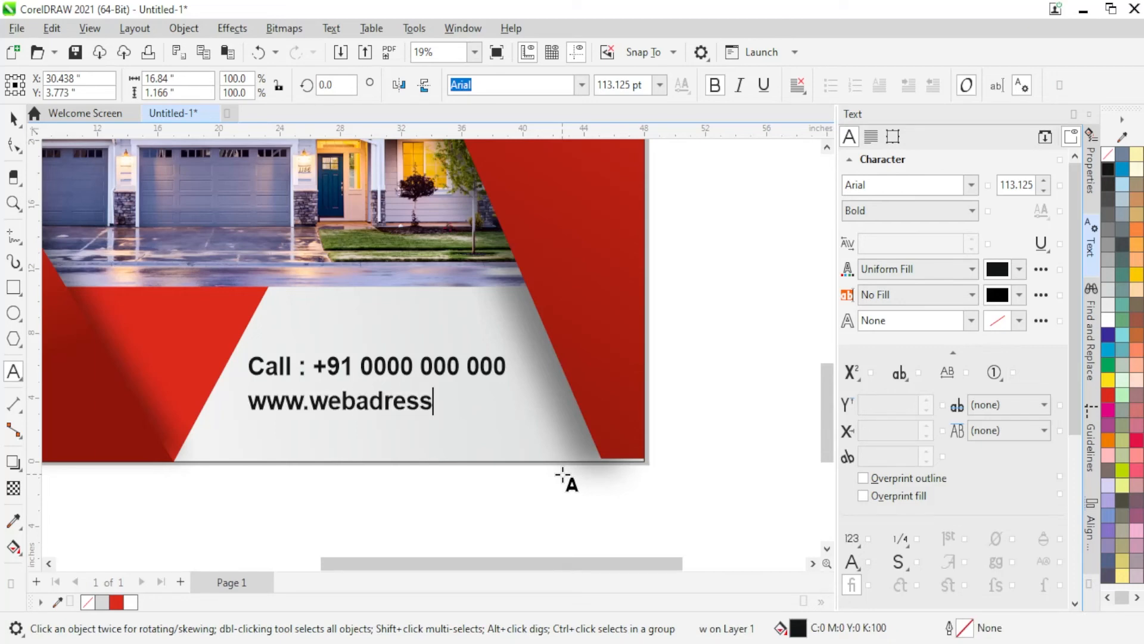
key(Left)
key(Left)
key(Left)
key(Left)
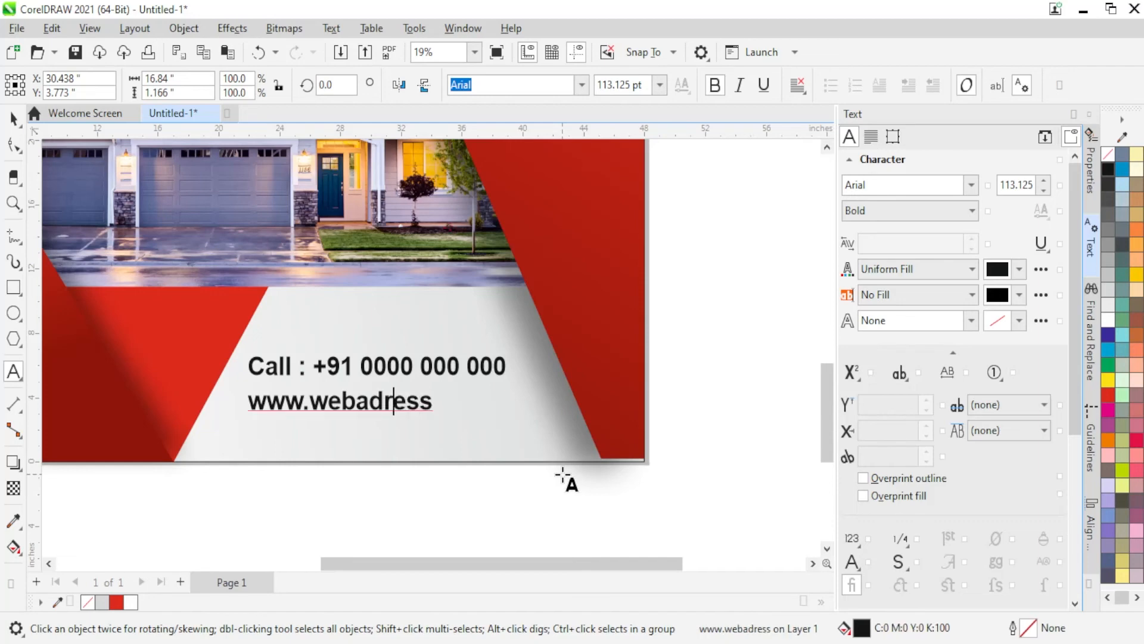
text(dress.com)
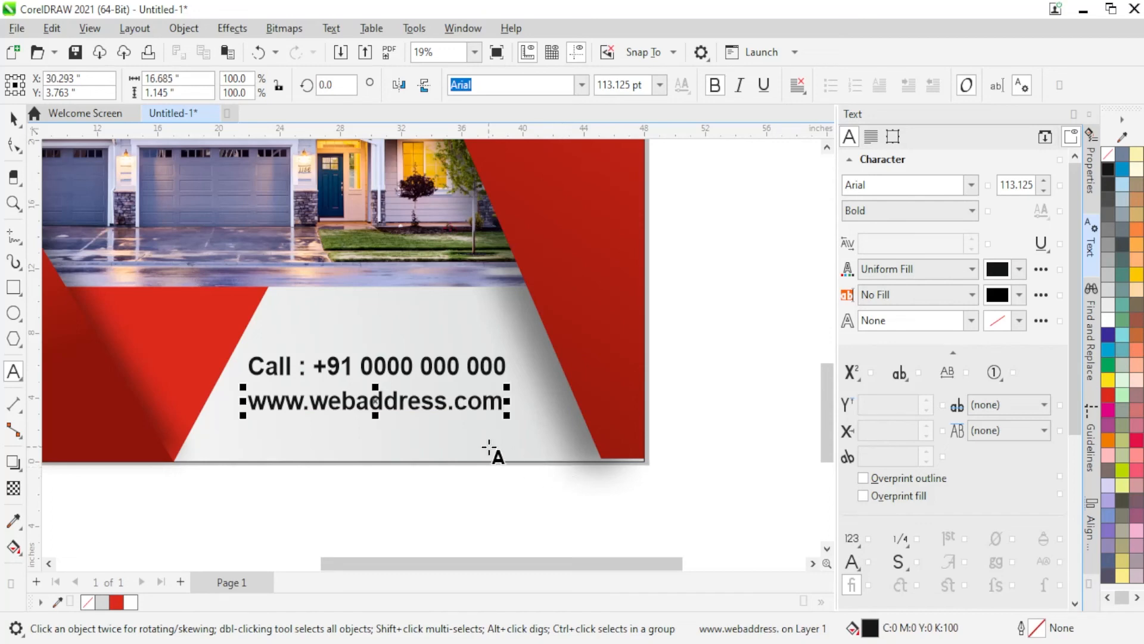
Centre the call line and web address on each other, and nudge the call line slightly down towards the address.
shift+click(362, 368)
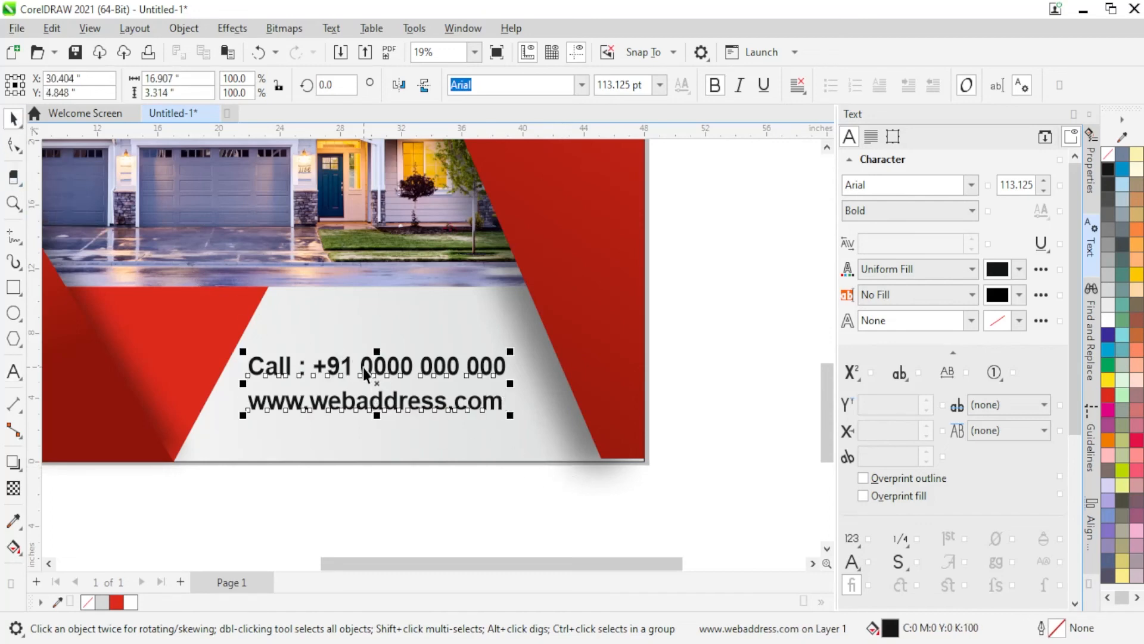
key(c)
click(475, 517)
scroll(450, 480, down, 1)
click(432, 432)
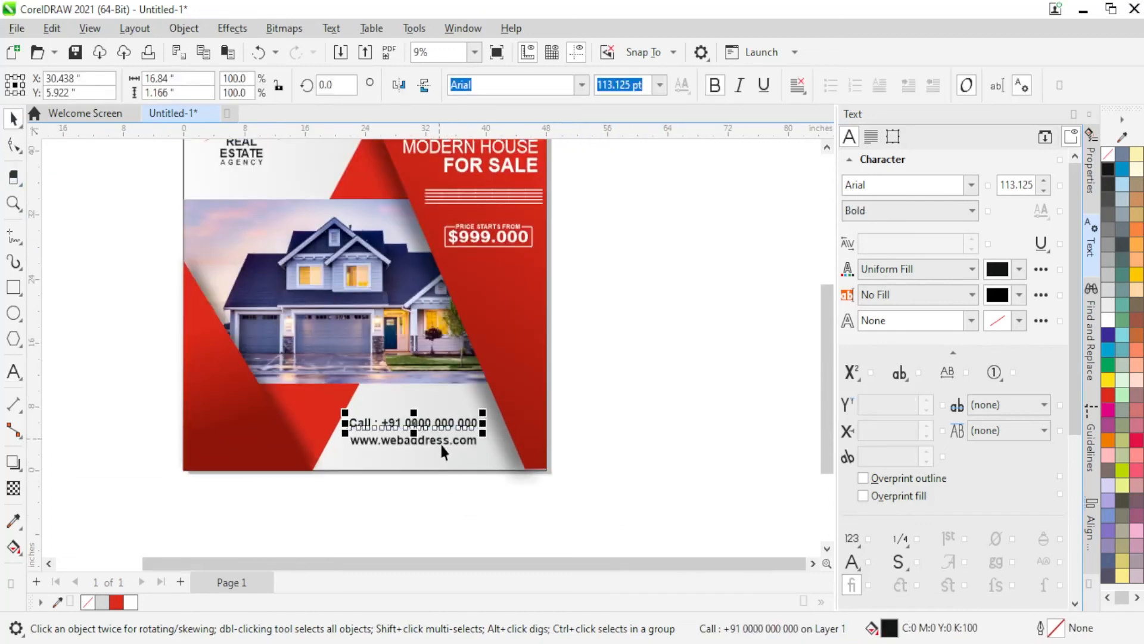
scroll(460, 512, down, 1)
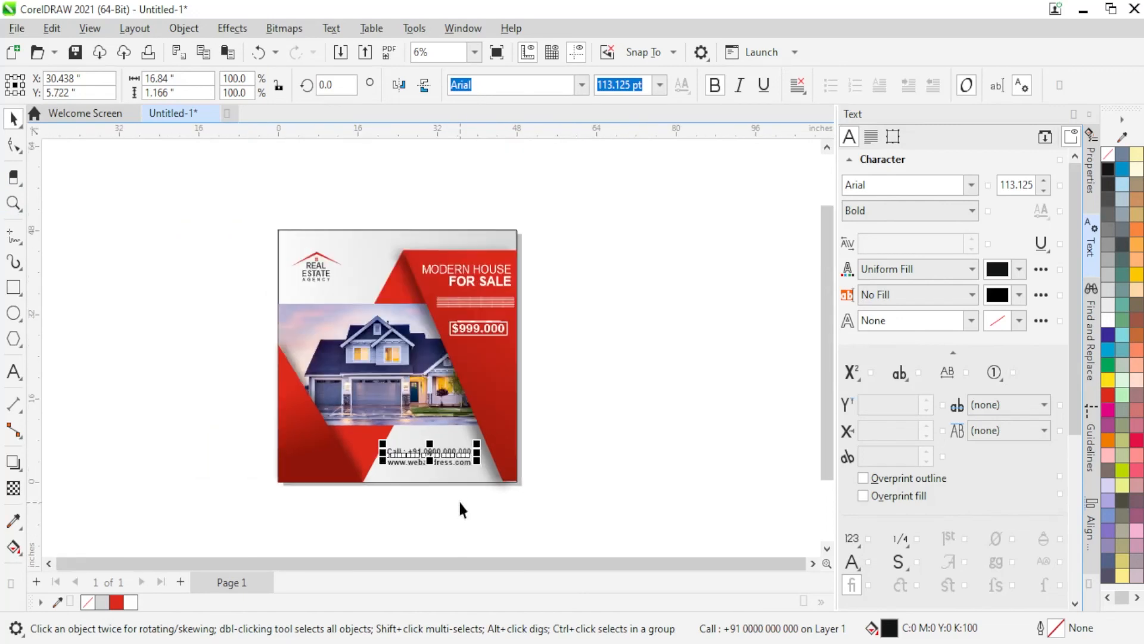
Enlarge the complete roof-style agency logo to about 13 inches wide.
scroll(244, 232, up, 1)
drag(245, 233, 425, 303)
drag(419, 258, 424, 246)
click(245, 196)
Select all objects of the layout and group them.
scroll(245, 196, down, 1)
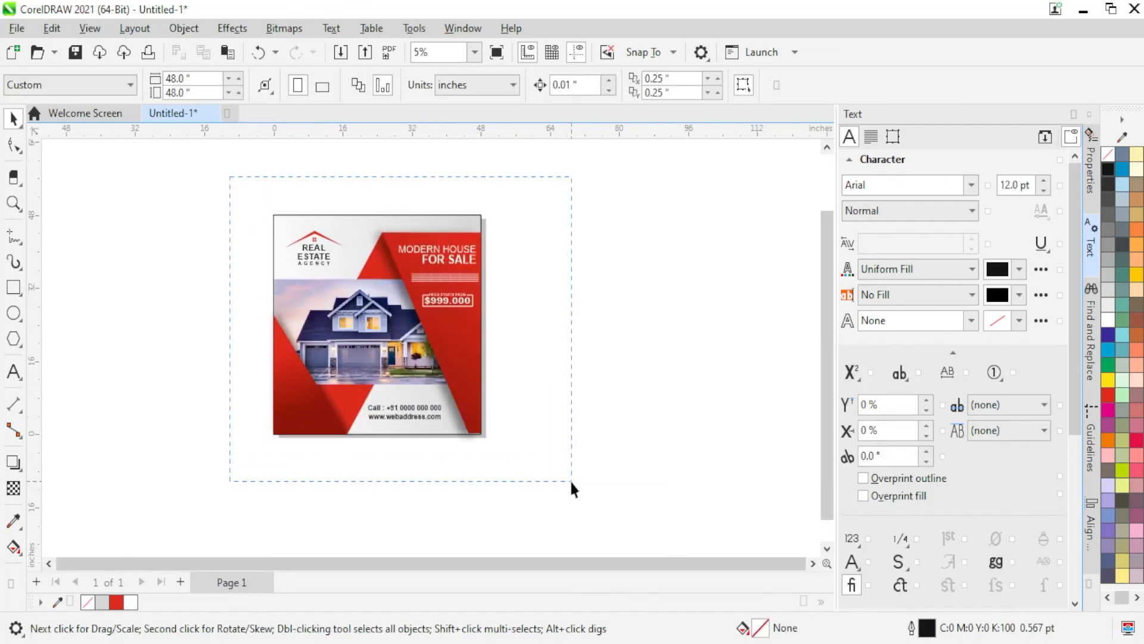
drag(570, 479, 568, 477)
key(ctrl+g)
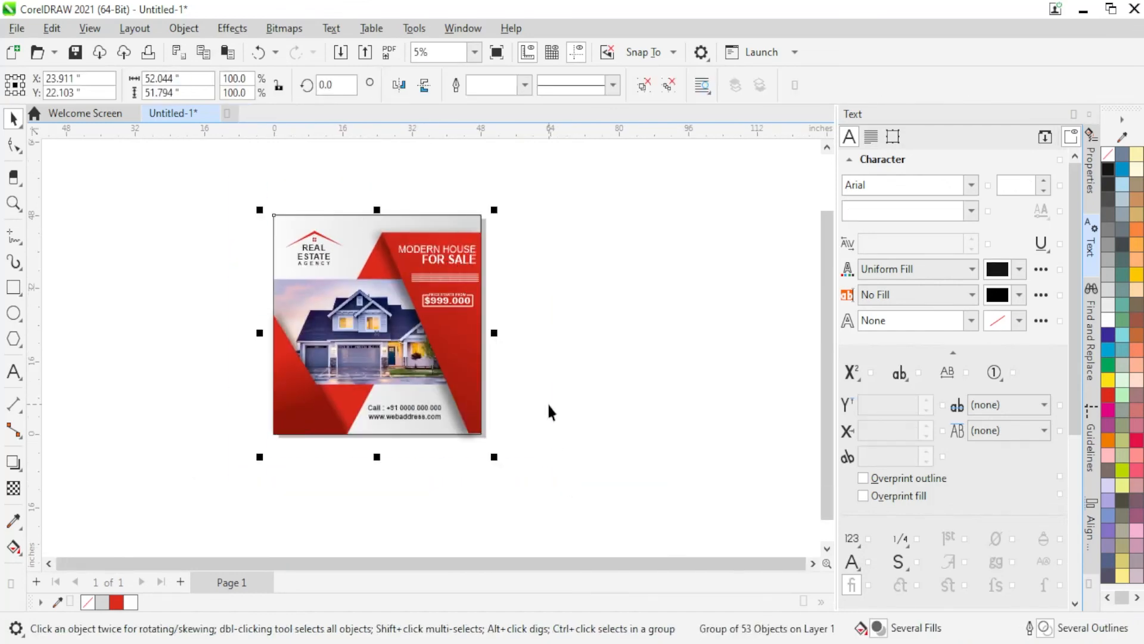
click(548, 411)
Draw a rectangle beside the layout and set its size to 48 by 48 inches.
click(13, 288)
drag(139, 174, 250, 342)
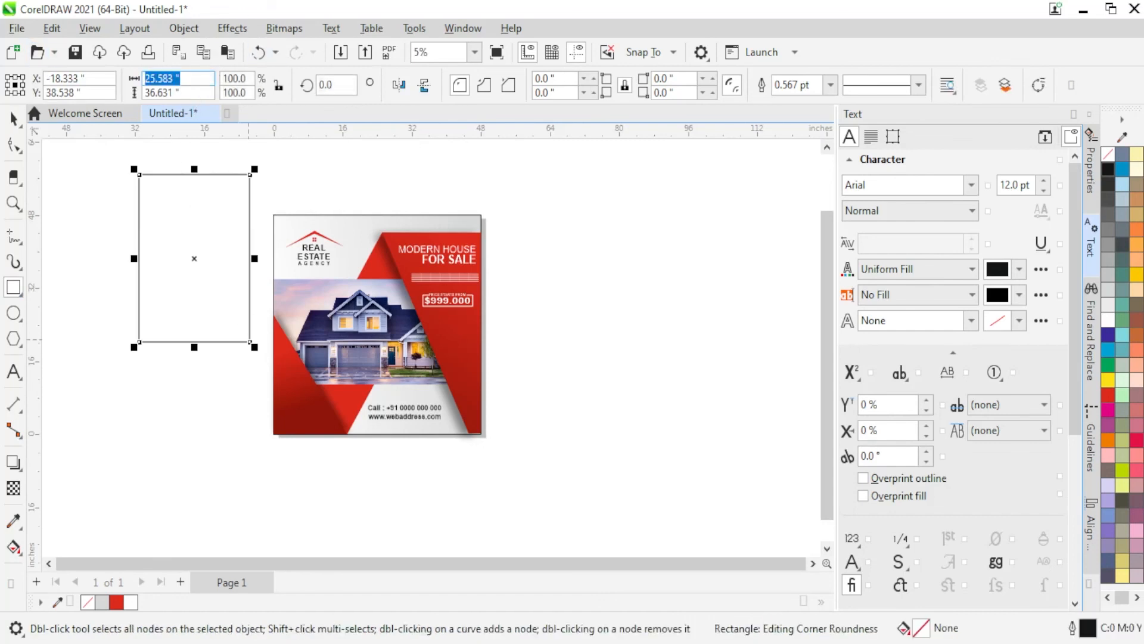
text(48)
key(Return)
Move the 48-inch square into the empty area to the right of the layout.
drag(168, 284, 531, 360)
click(13, 119)
key(ctrl+z)
scroll(147, 240, down, 2)
drag(147, 241, 453, 304)
Try to PowerClip the grouped layout inside the square while it stands beside the page.
click(304, 286)
right_click(304, 286)
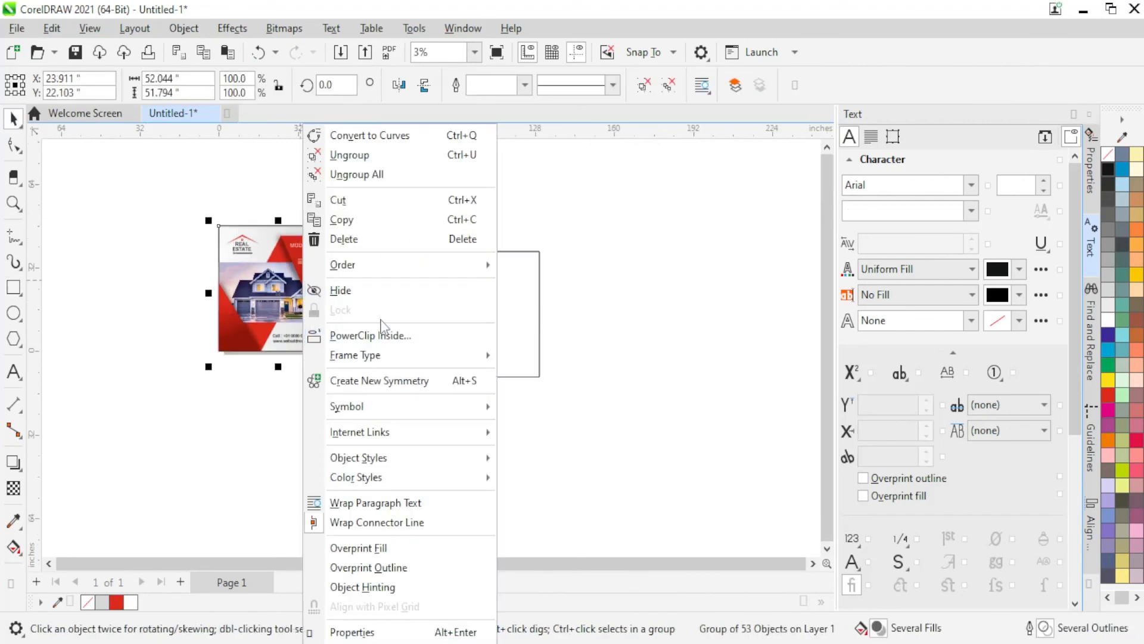
click(369, 332)
click(446, 320)
scroll(582, 314, up, 2)
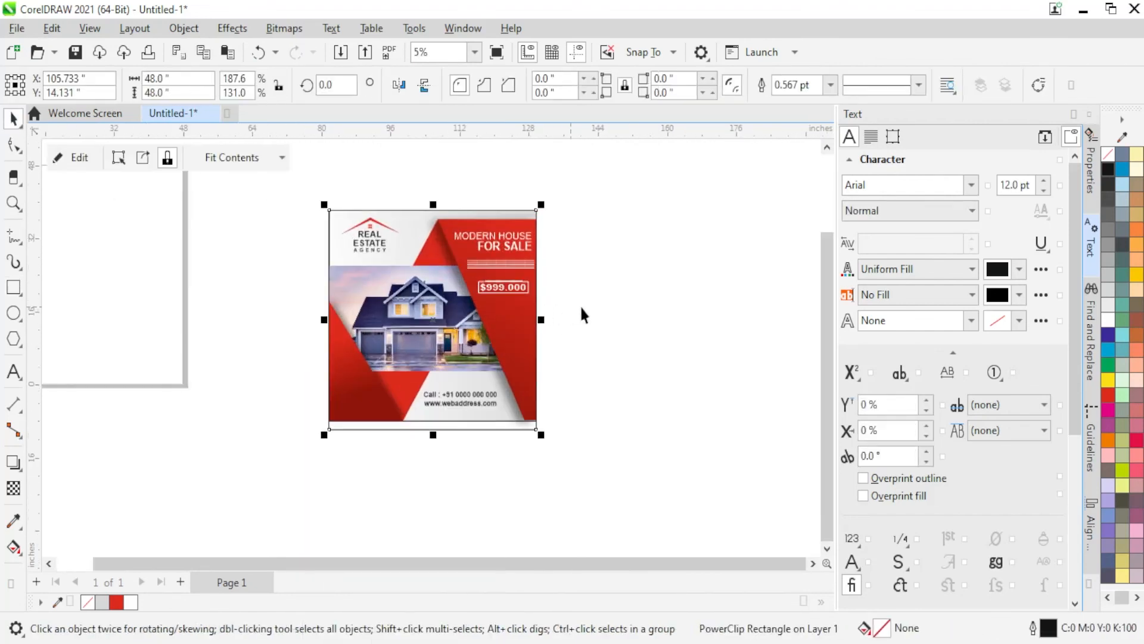
key(ctrl+z)
Centre the 48-inch square on the page, over the grouped layout.
scroll(591, 317, down, 1)
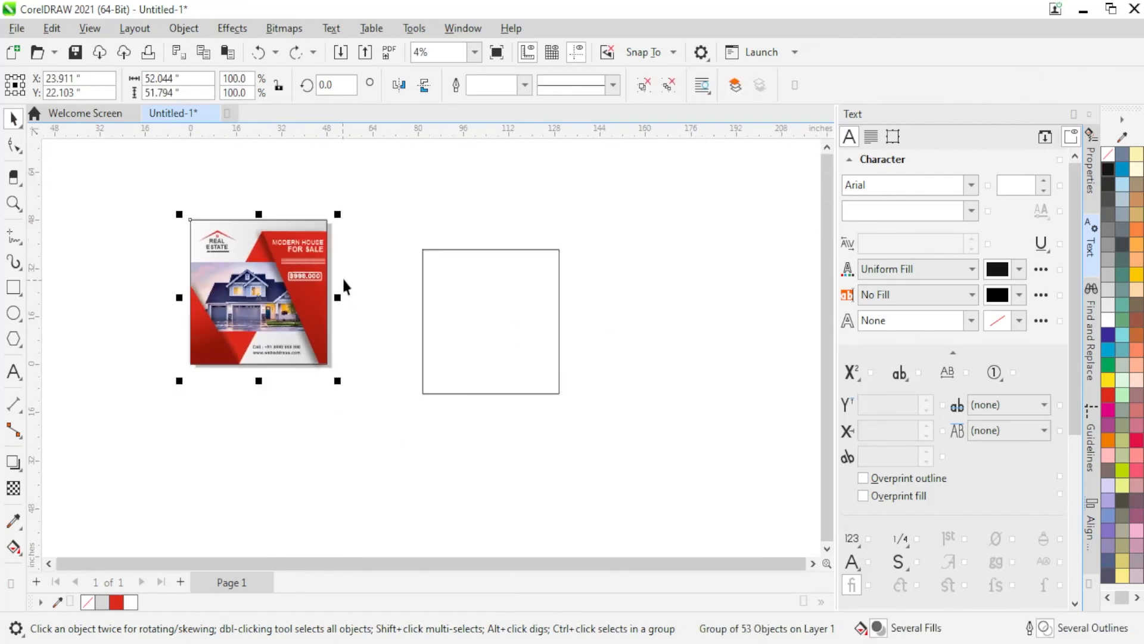
scroll(342, 276, up, 1)
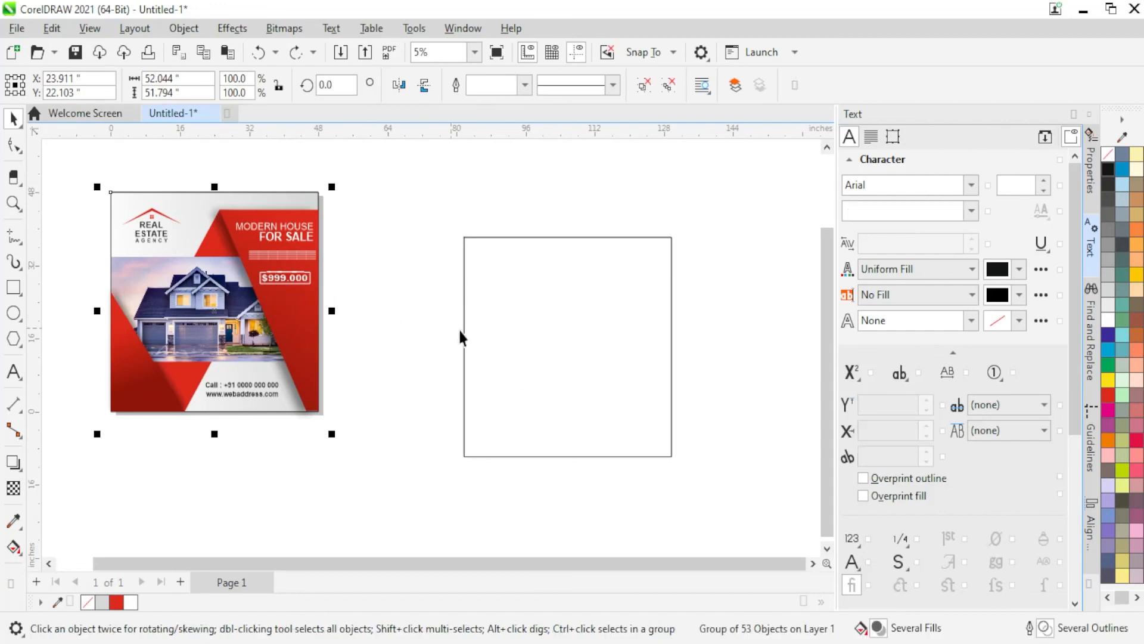
drag(519, 338, 414, 302)
key(p)
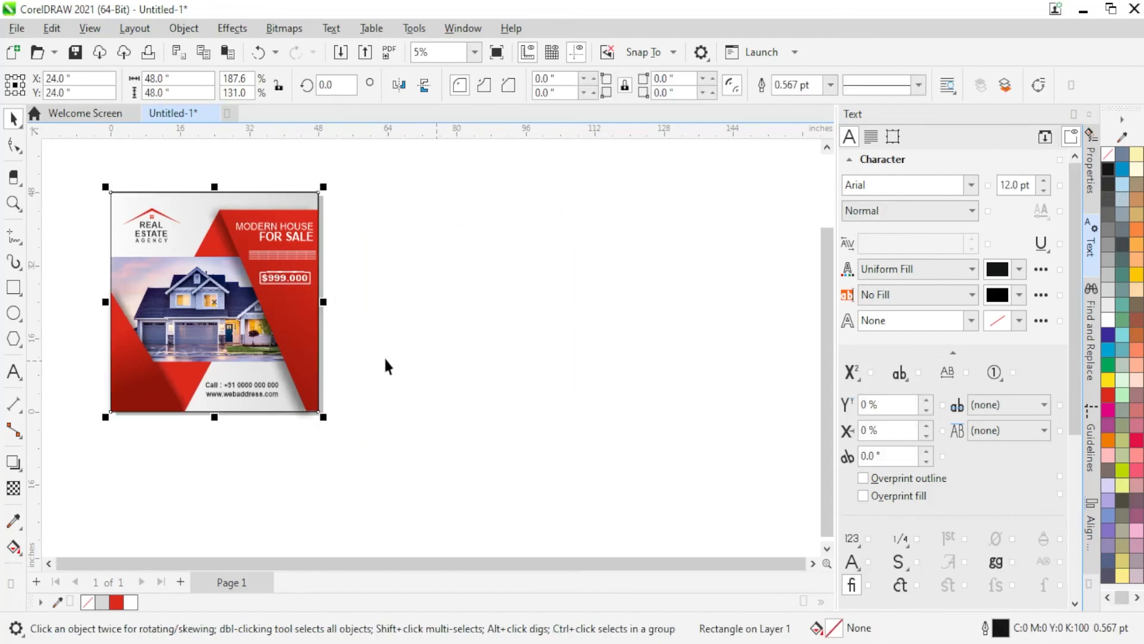
PowerClip the grouped layout inside the page-sized square to crop the overhanging shadows.
scroll(273, 460, up, 4)
click(355, 432)
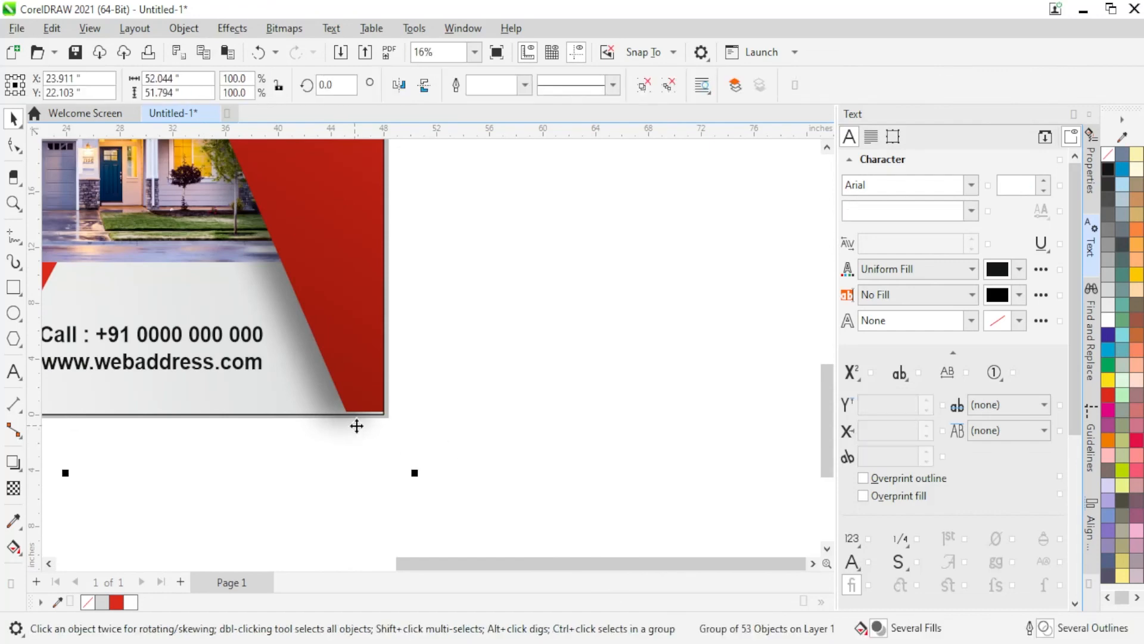
scroll(357, 426, down, 2)
right_click(370, 435)
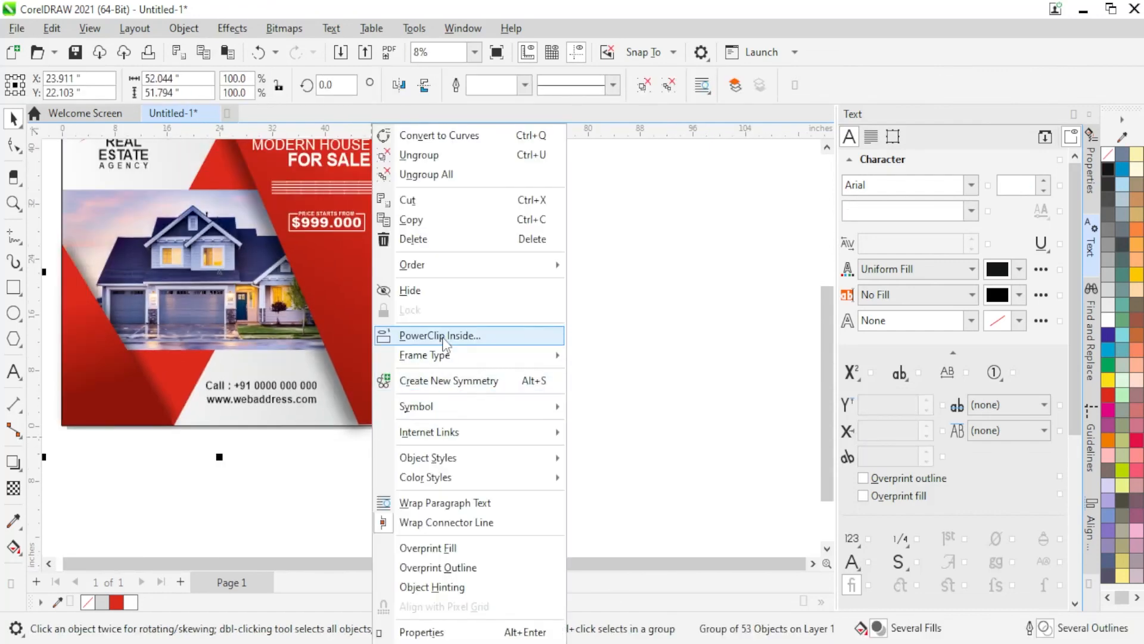
click(444, 335)
click(350, 345)
scroll(401, 422, down, 1)
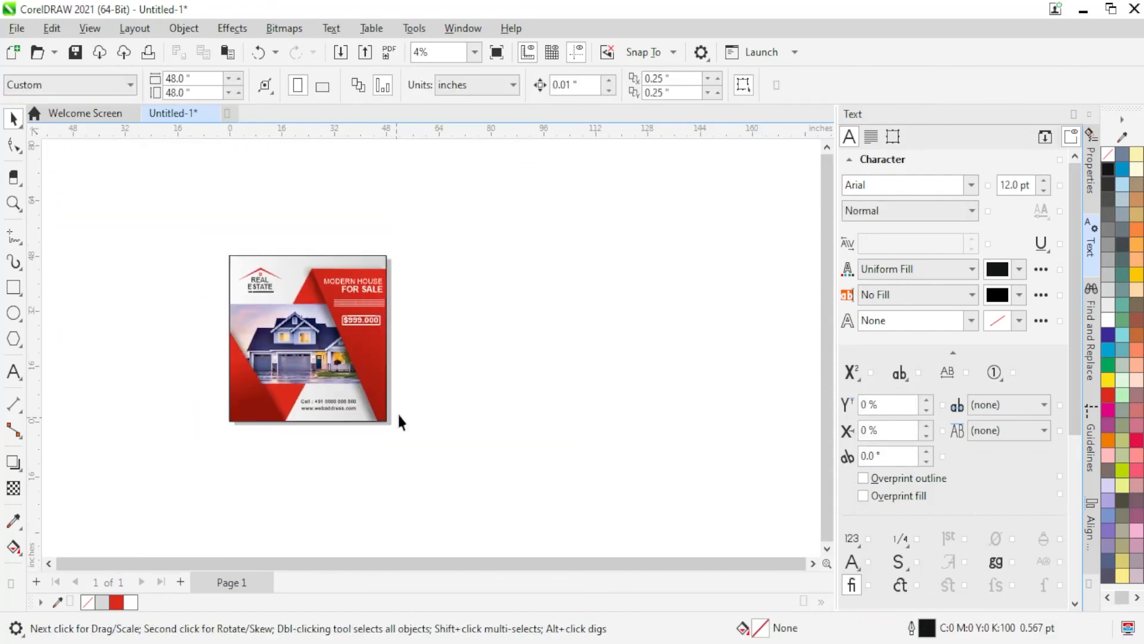
key(shift+F2)
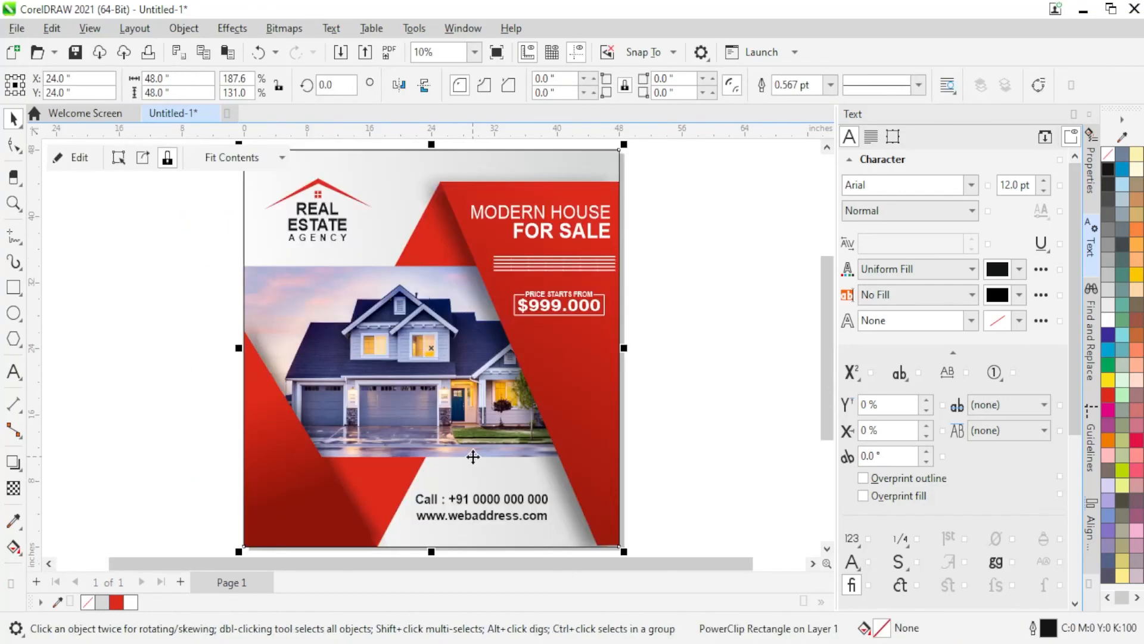